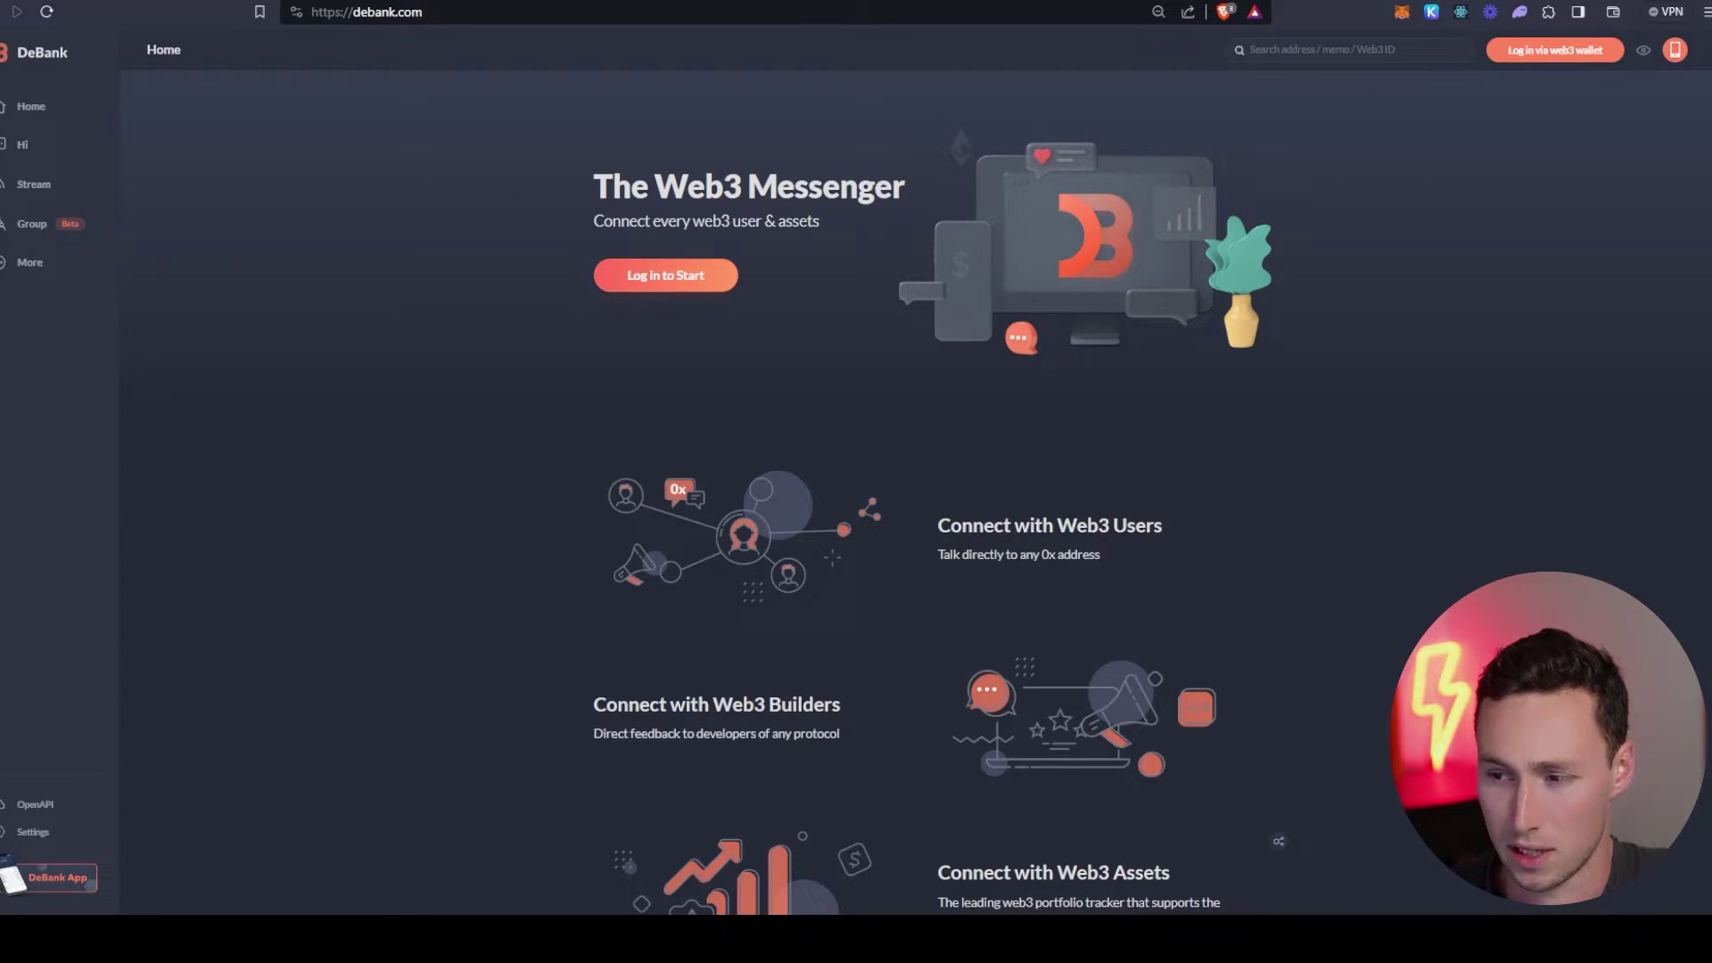
- Highlight the Web3 Messenger heading, then scroll through the Dynamo DeFi airdrop checklist tab
left_click_drag(594, 186, 853, 177)
left_click(853, 187)
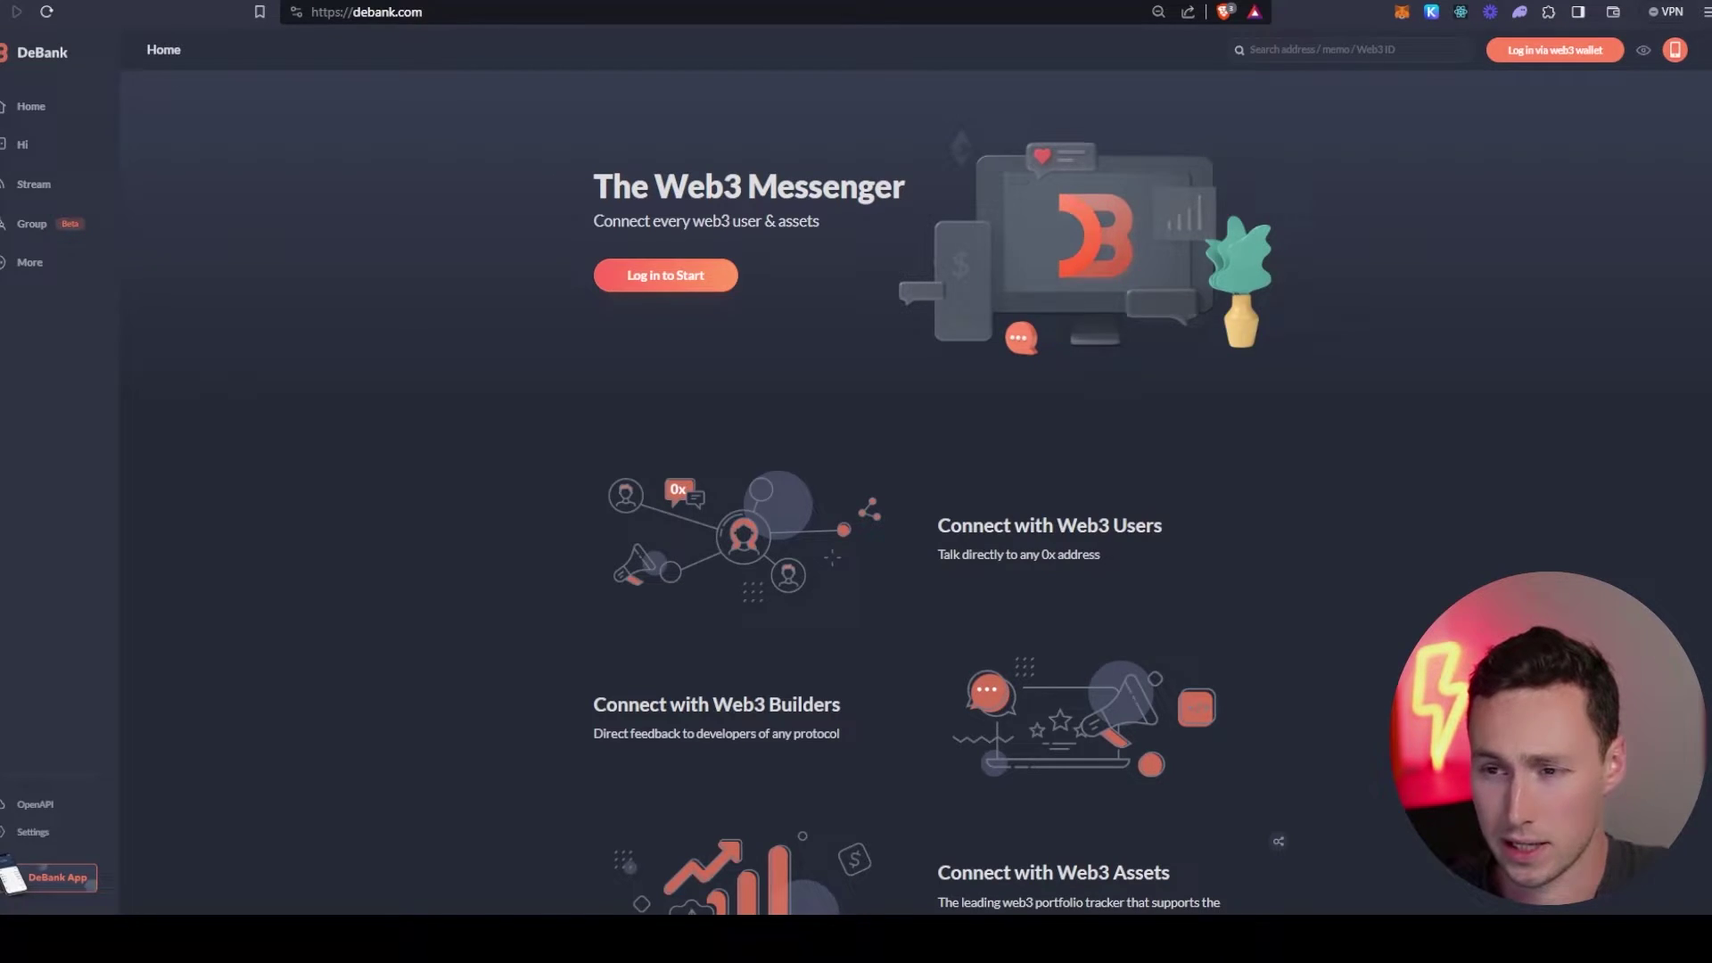
key("ctrl+Tab")
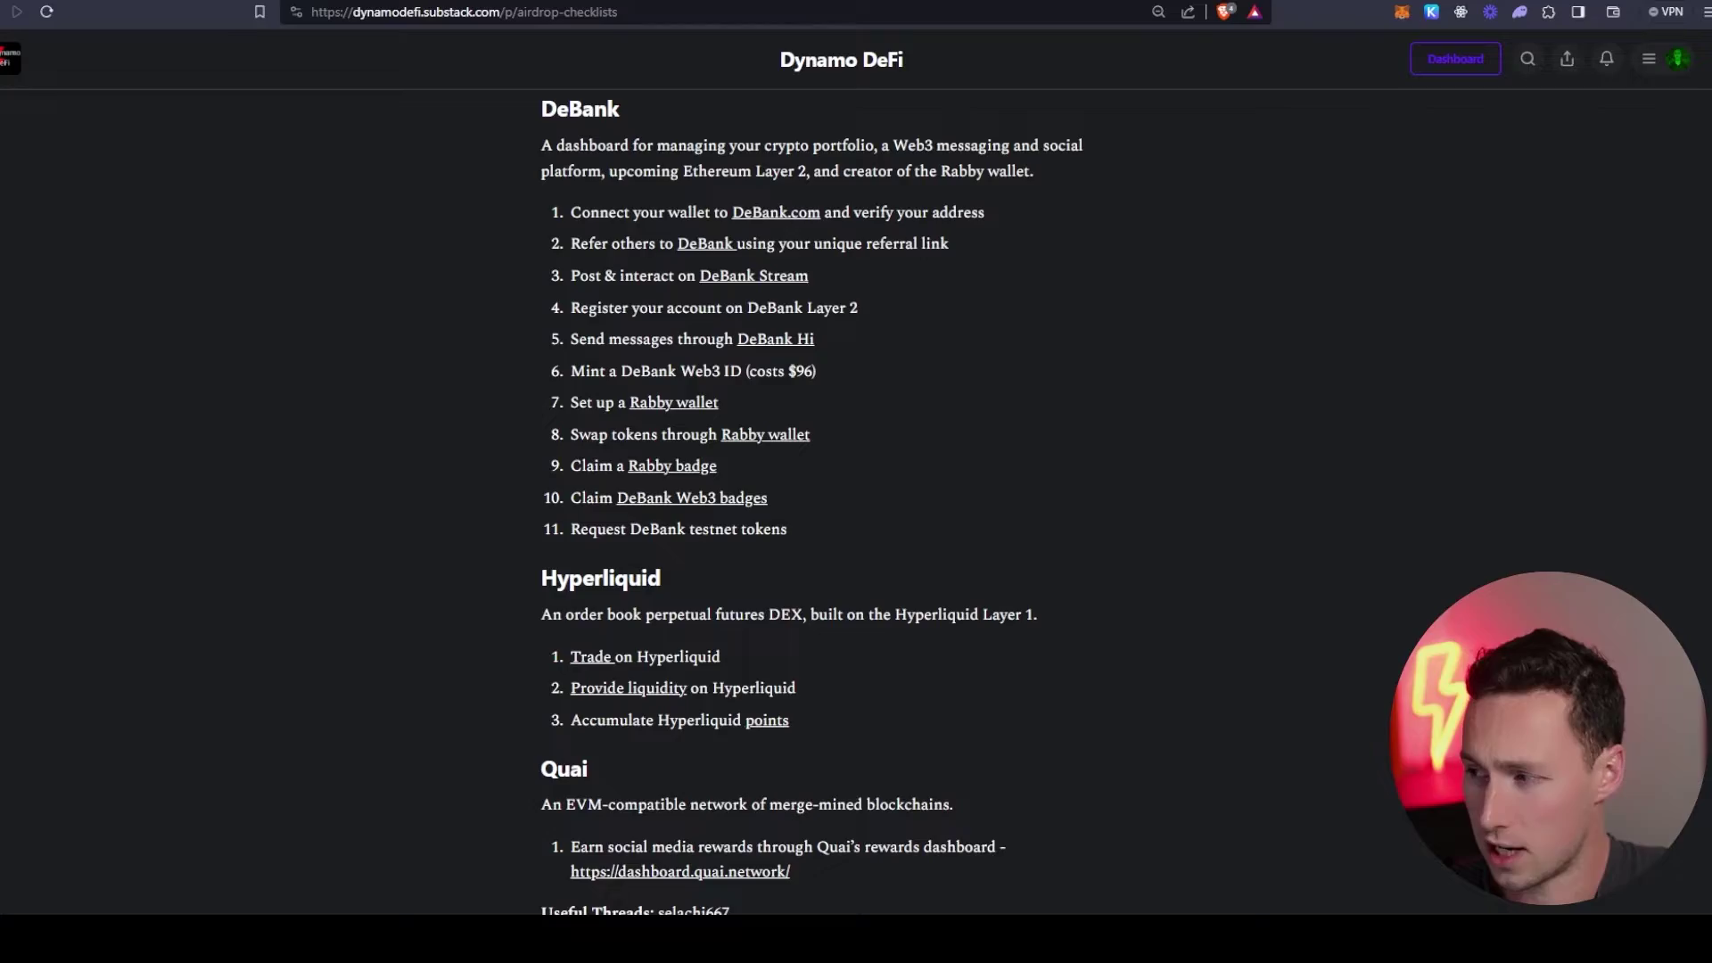
scroll(856, 500, "up", 15)
scroll(856, 499, "down", 20)
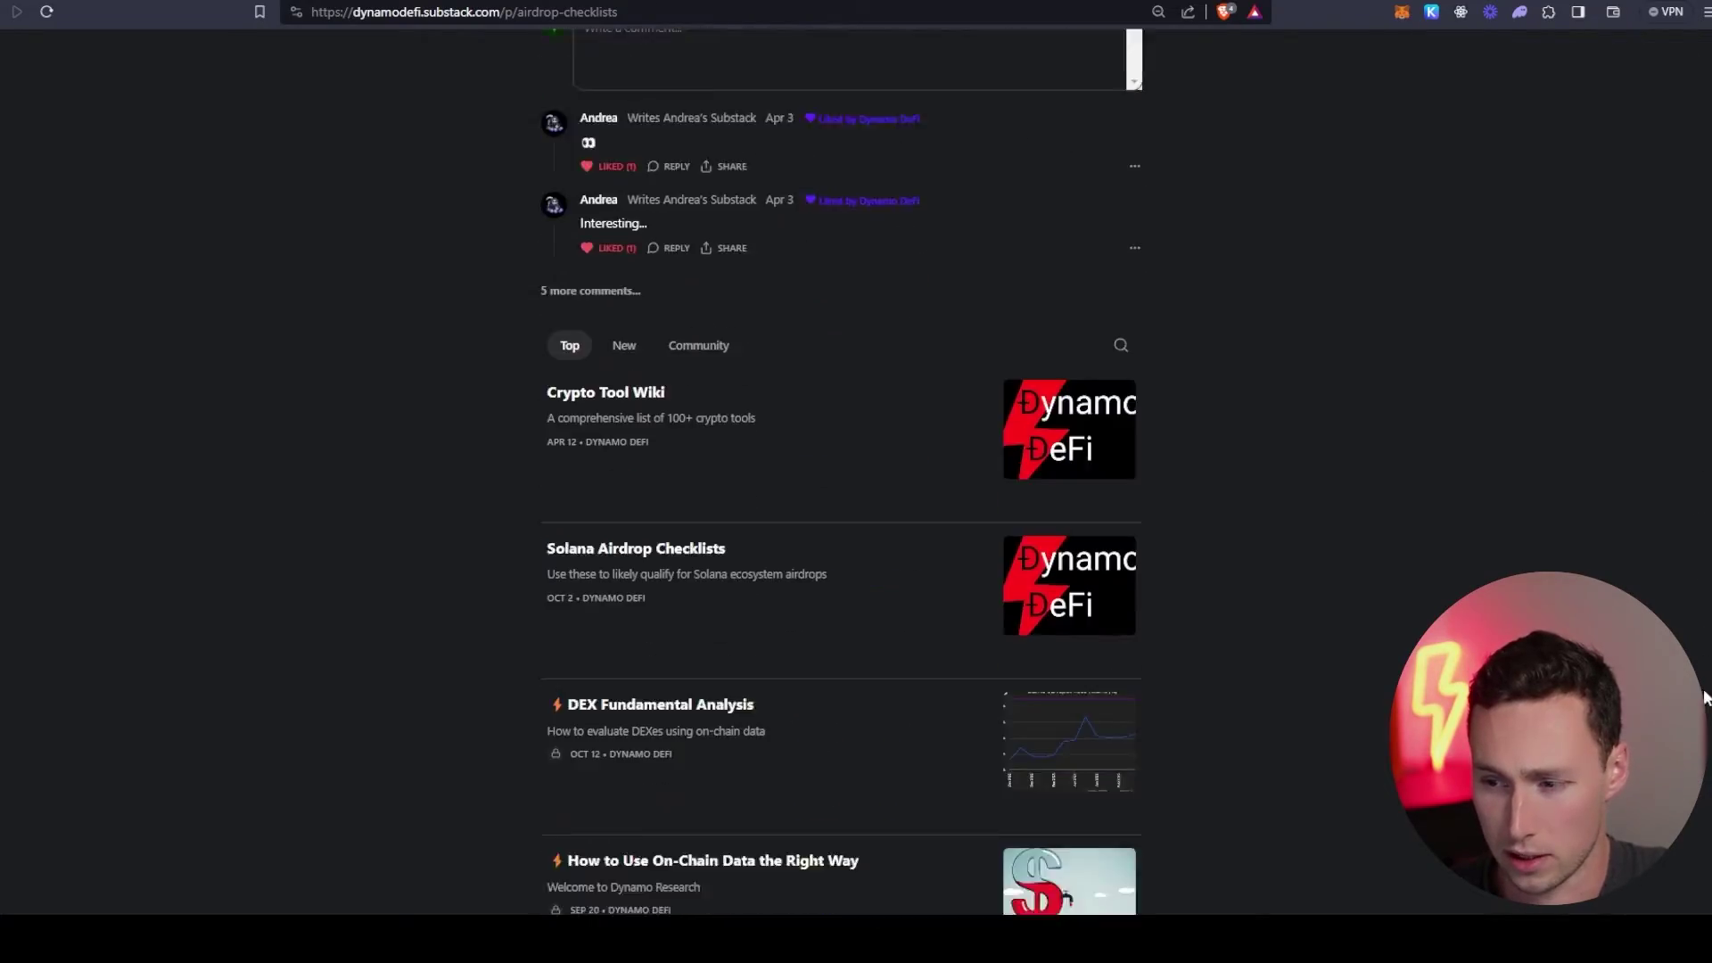
scroll(857, 499, "up", 15)
scroll(824, 500, "down", 15)
scroll(824, 500, "up", 2)
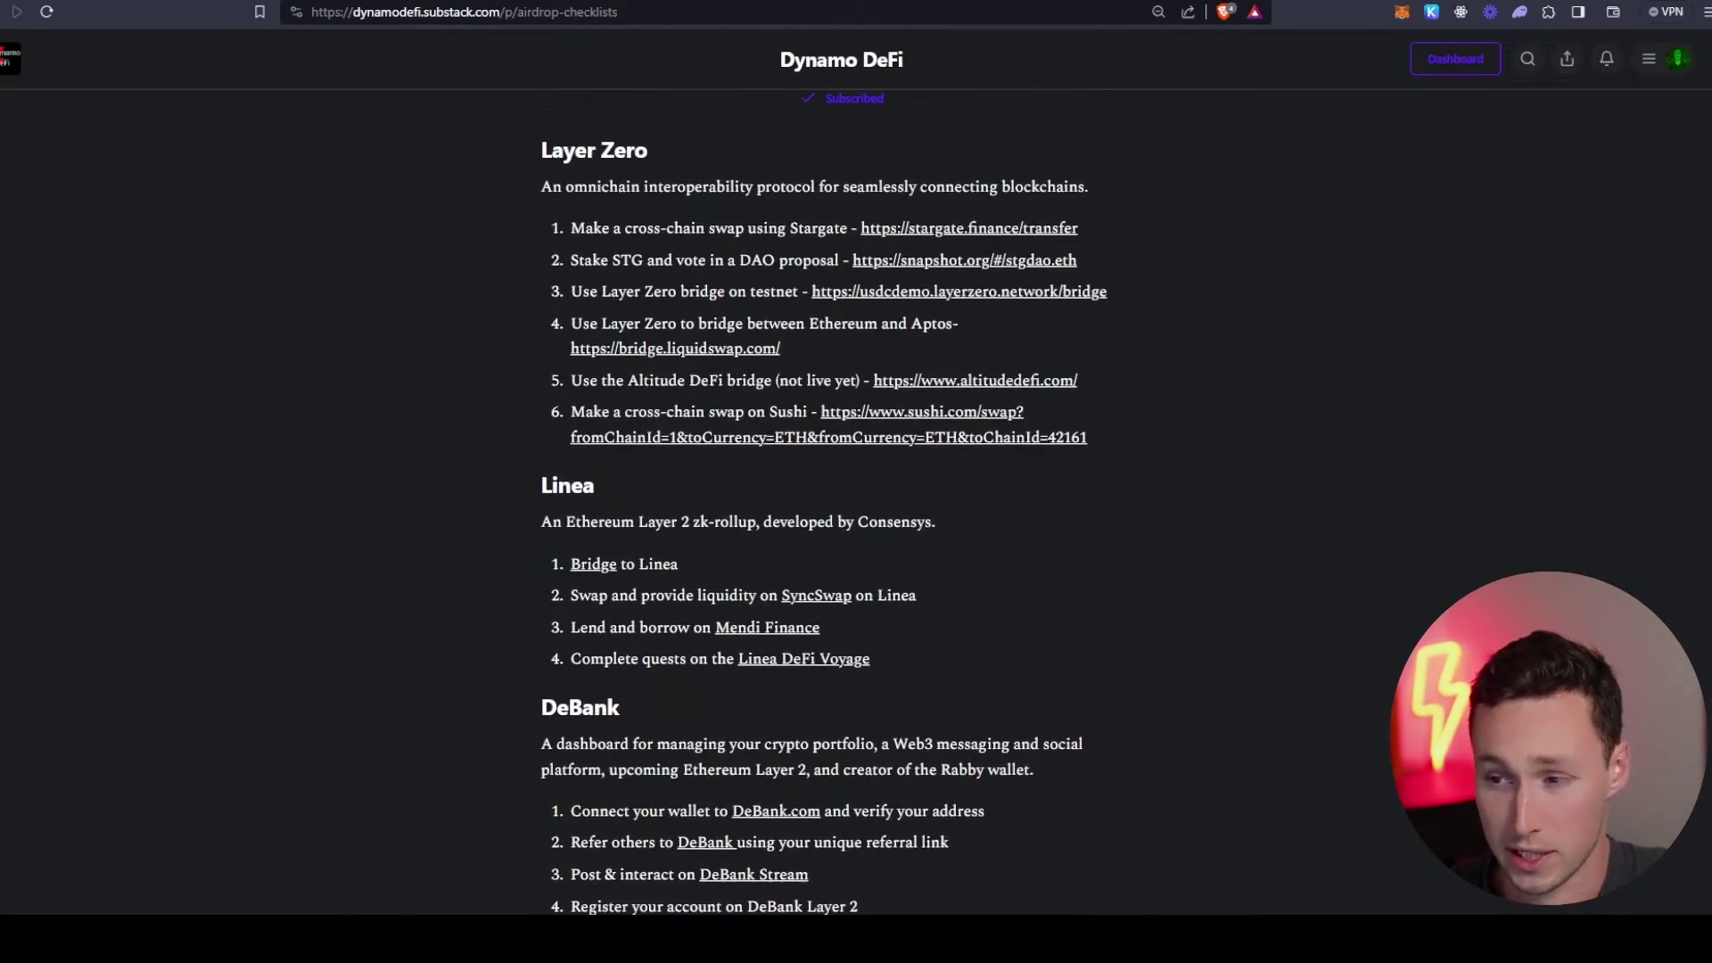
scroll(824, 499, "down", 5)
scroll(812, 473, "down", 1)
scroll(812, 473, "up", 2)
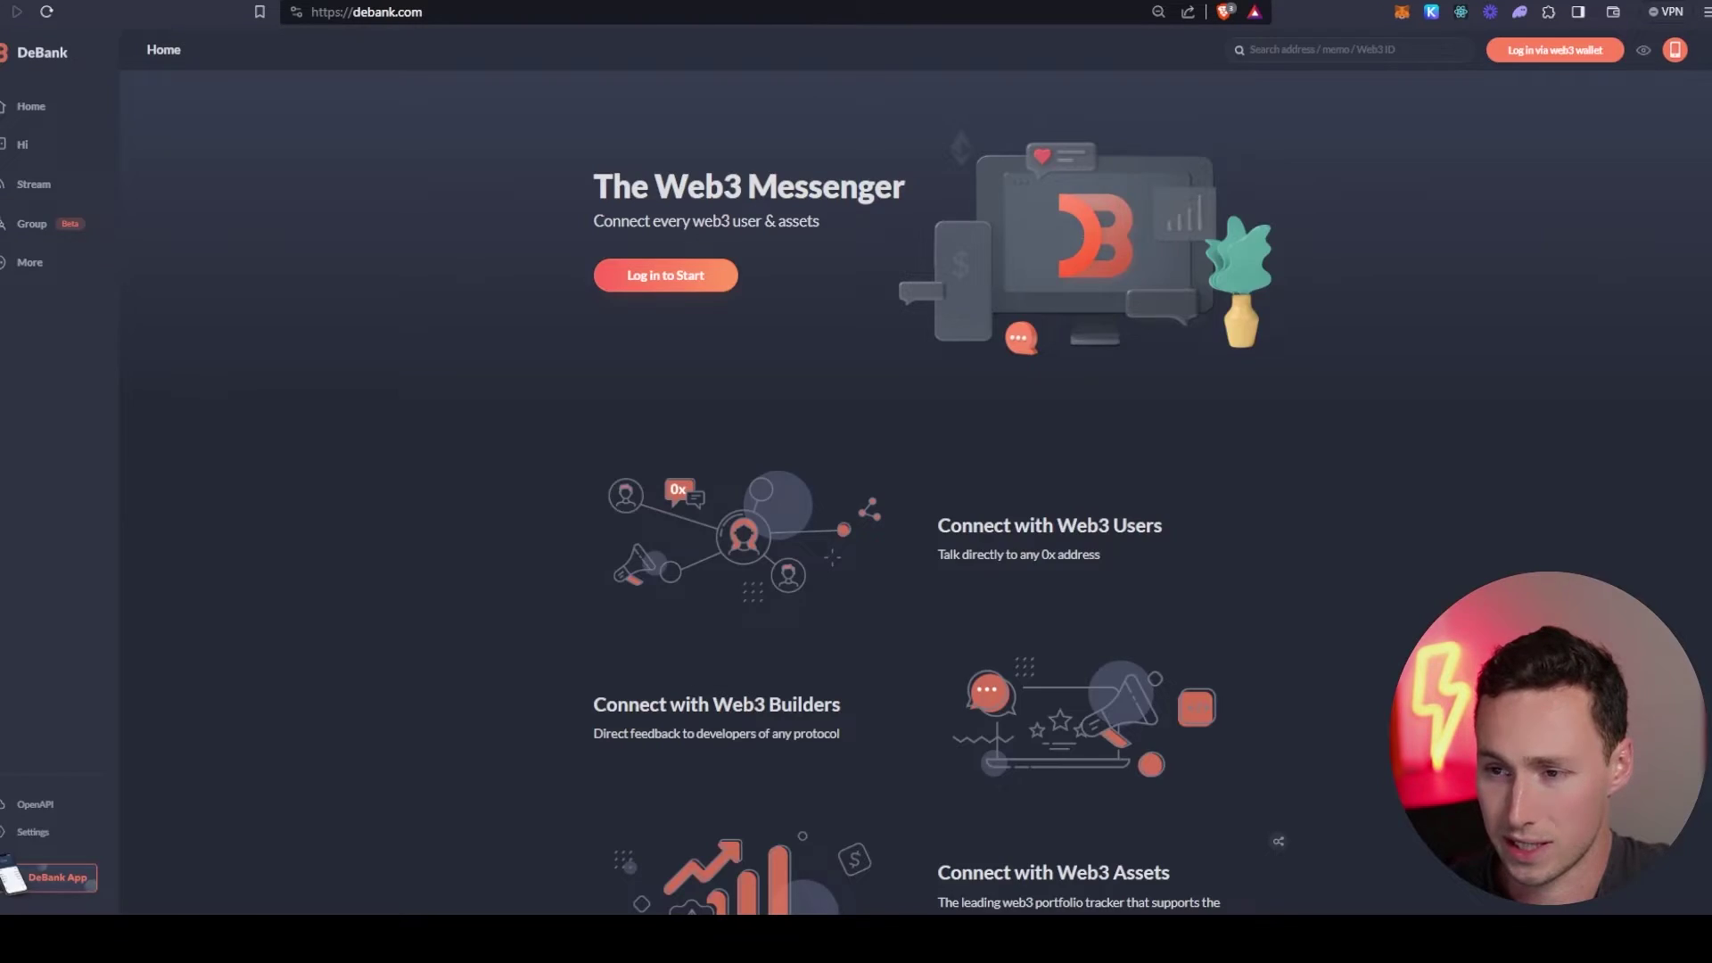
- Log in to DeBank with MetaMask, verifying the address and passing the reCAPTCHA
left_click(1552, 51)
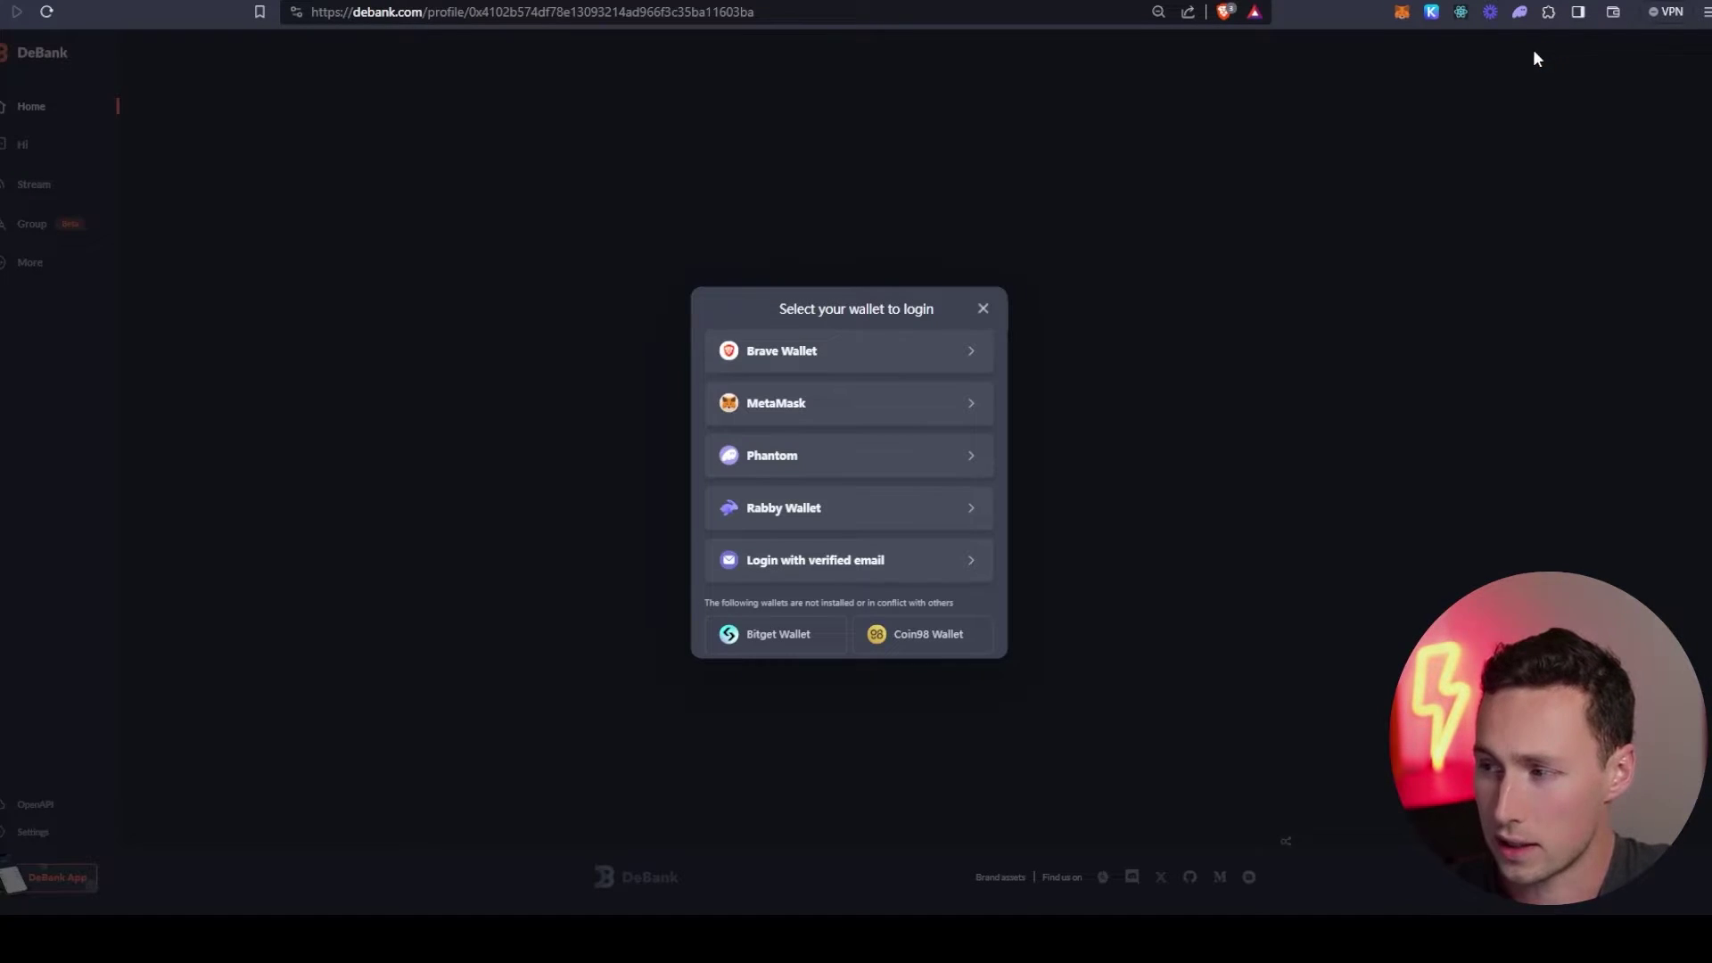
left_click(838, 405)
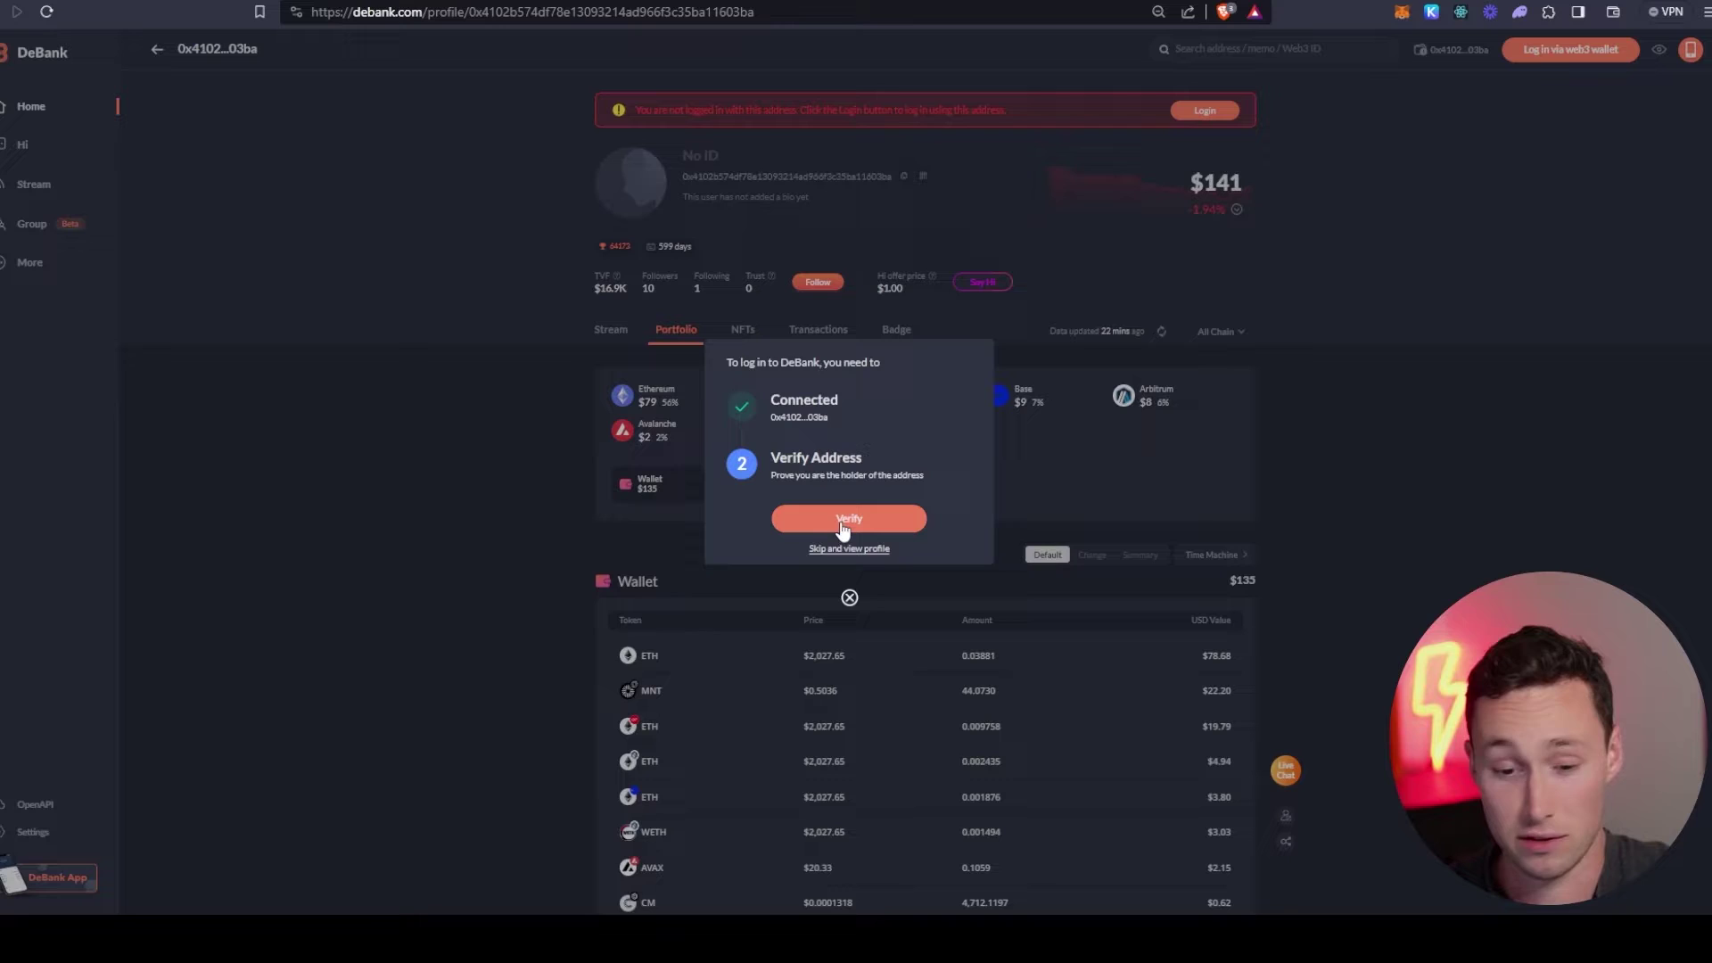
left_click(859, 525)
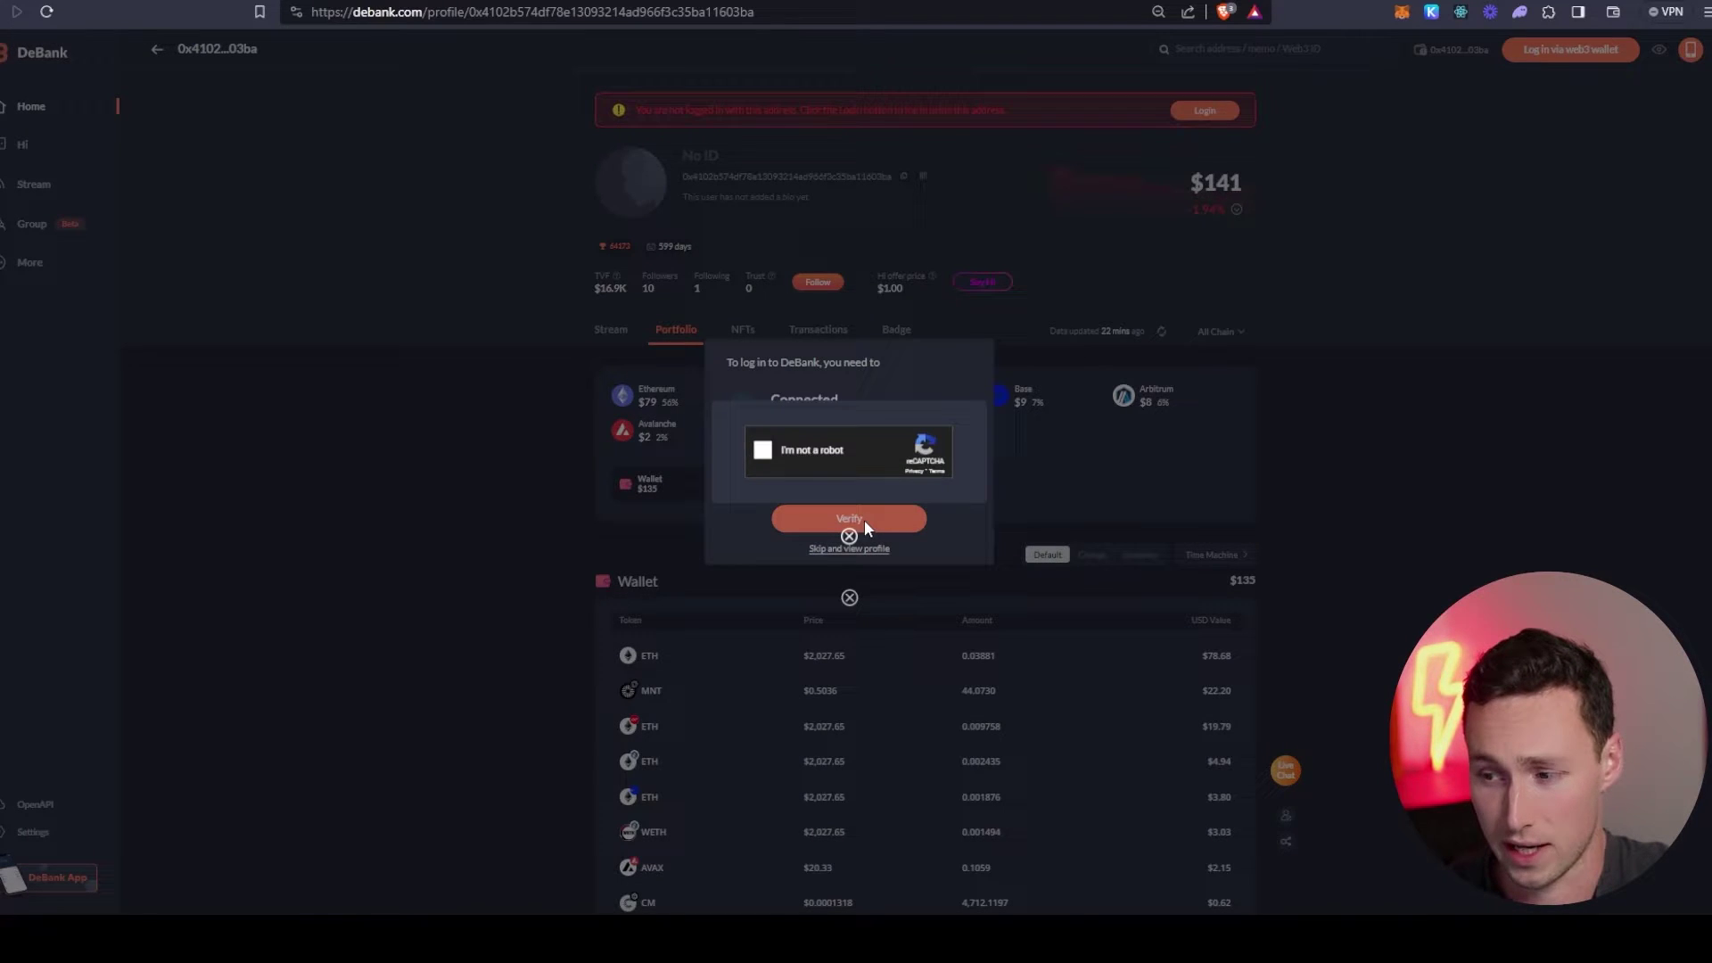
left_click(774, 452)
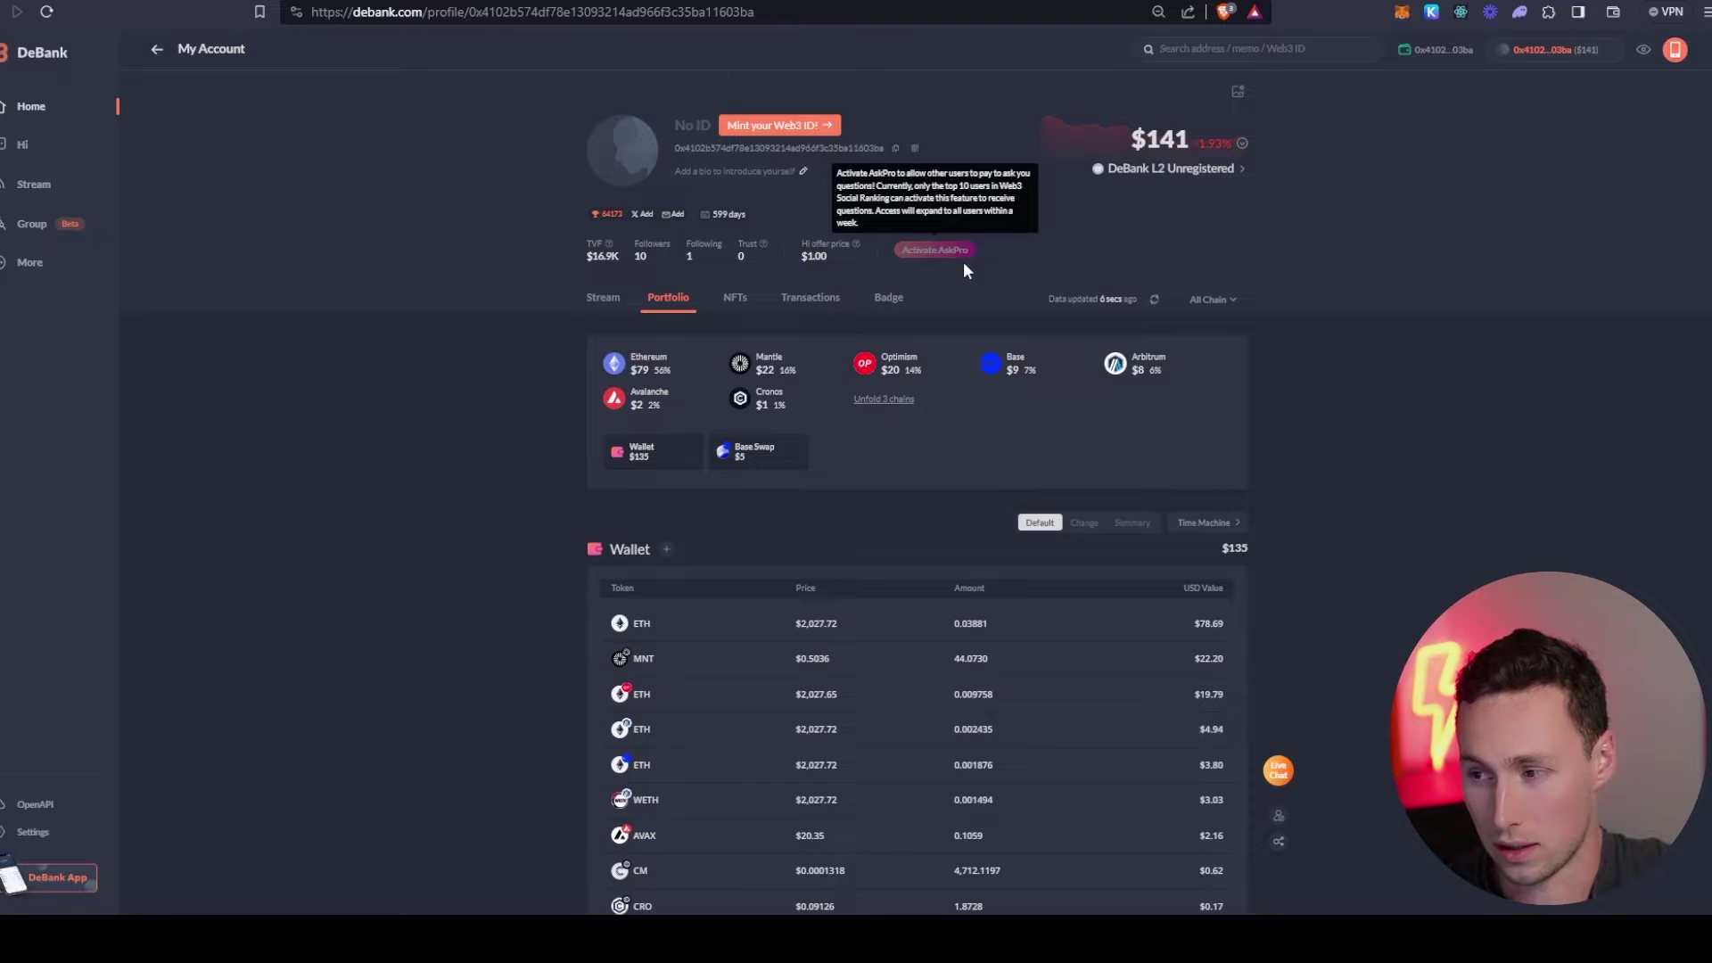
- Scroll the portfolio and glance at the Dynamo DeFi airdrop checklist before returning
scroll(852, 402, "down", 6)
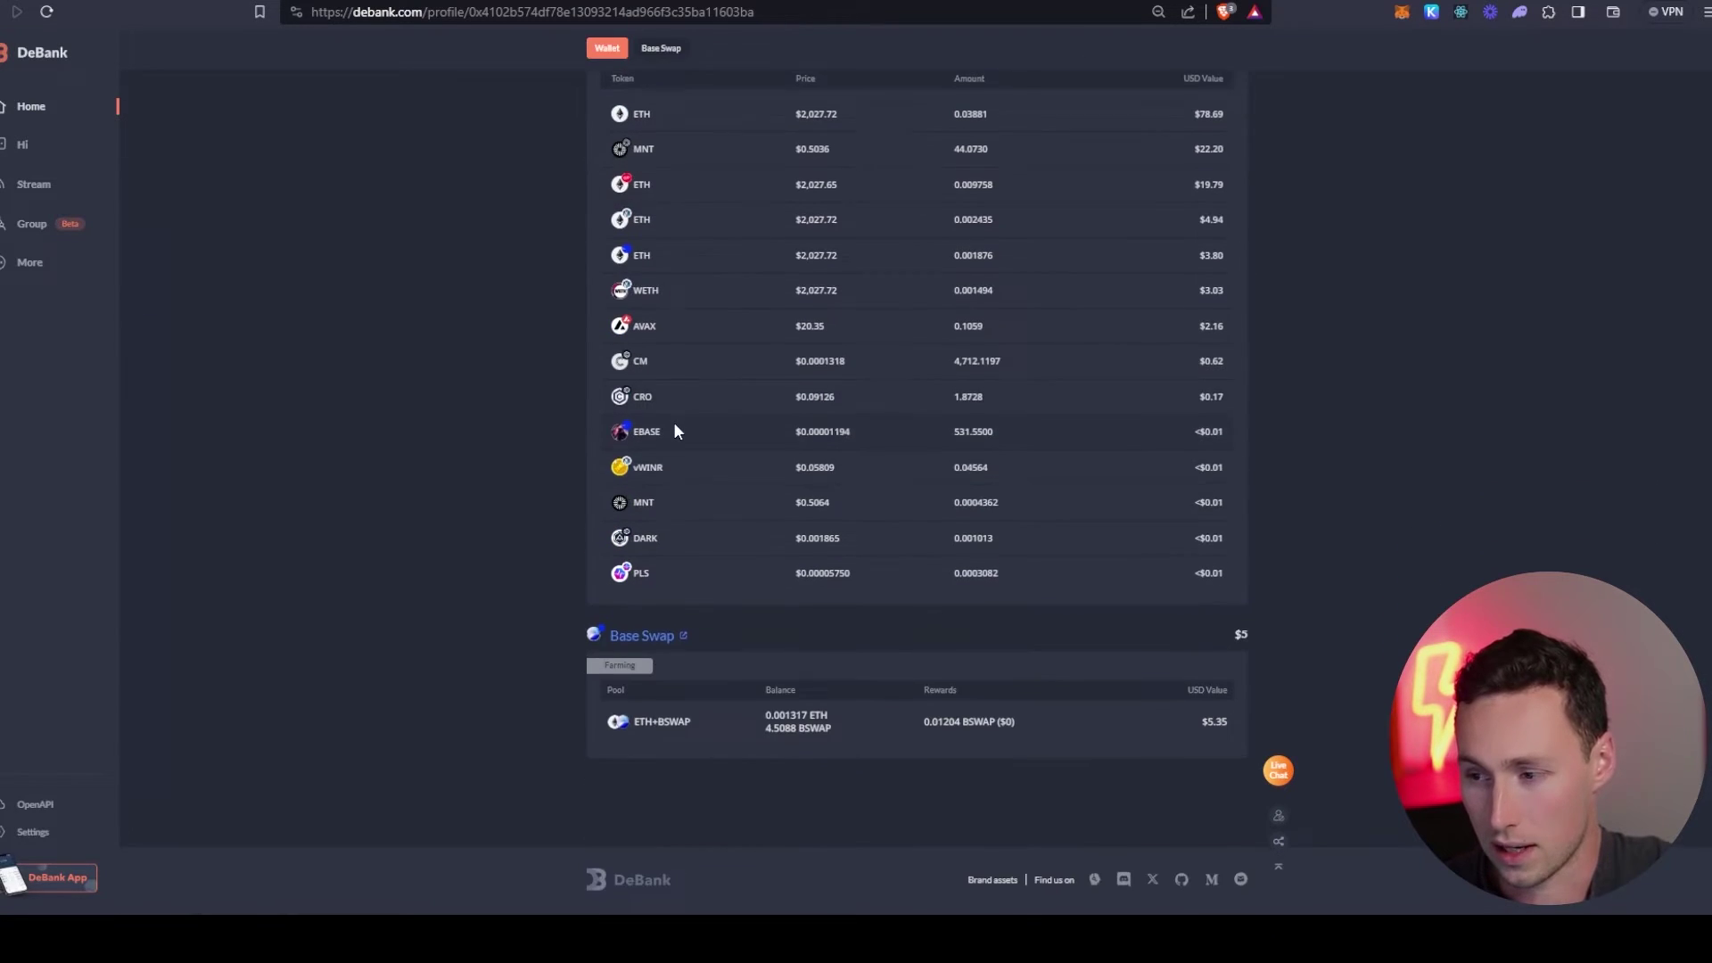
scroll(674, 431, "up", 6)
key("ctrl+Tab")
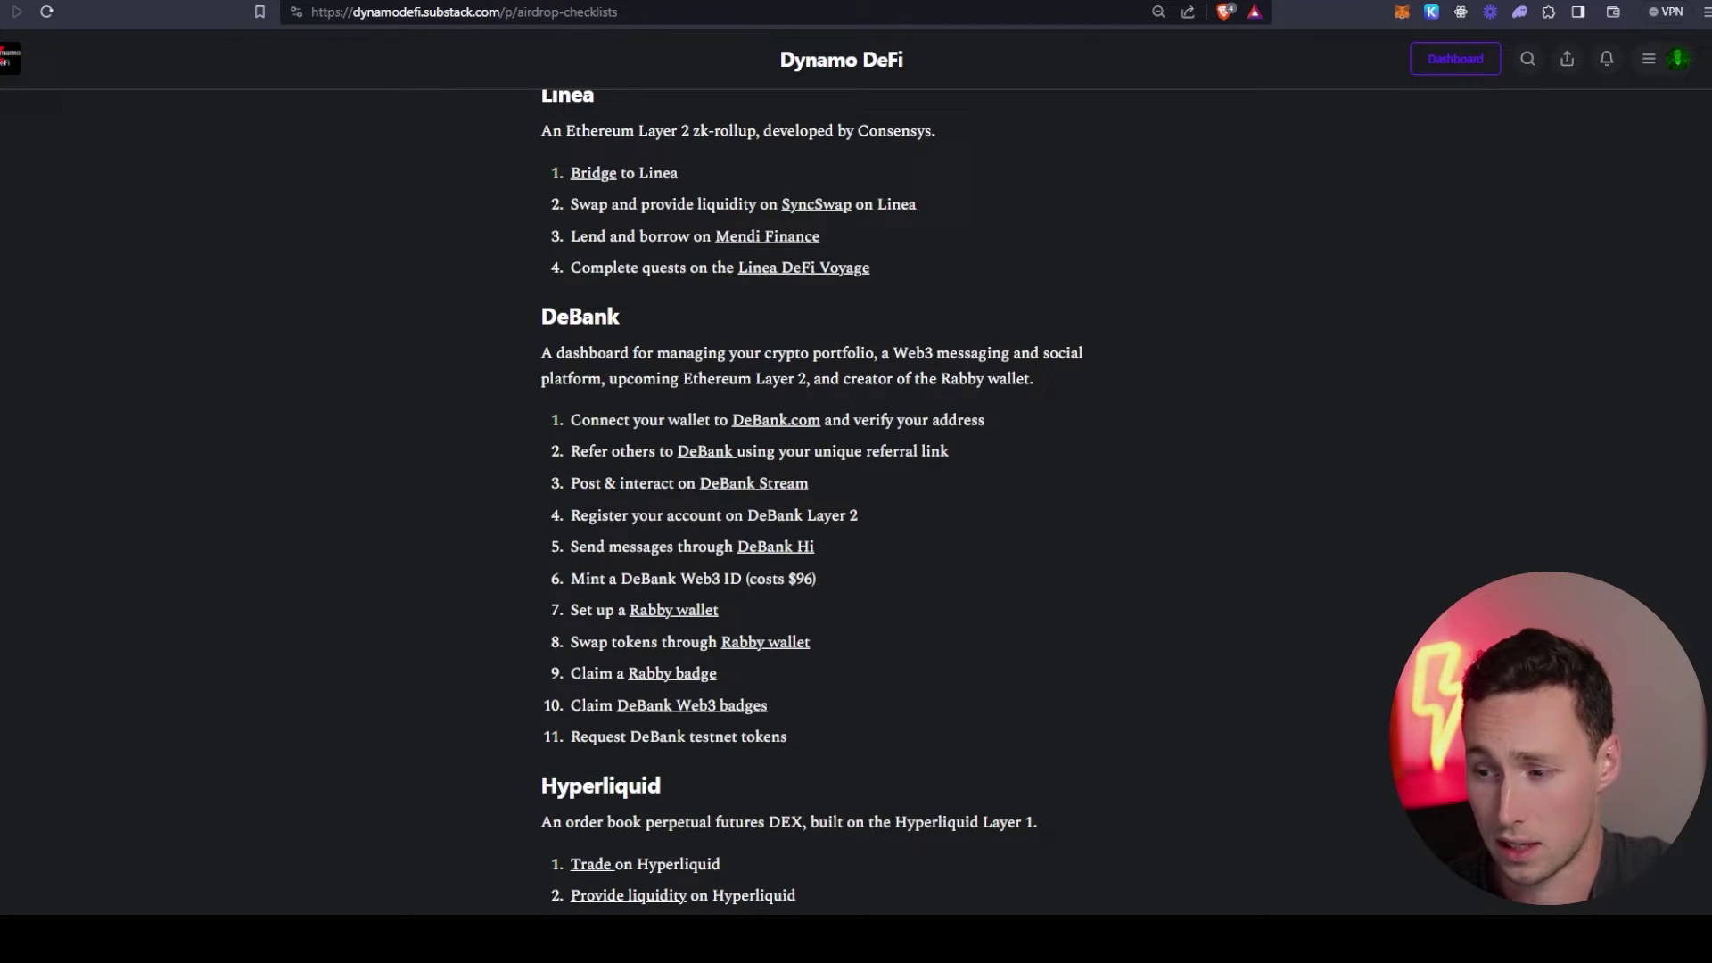
key("ctrl+Tab")
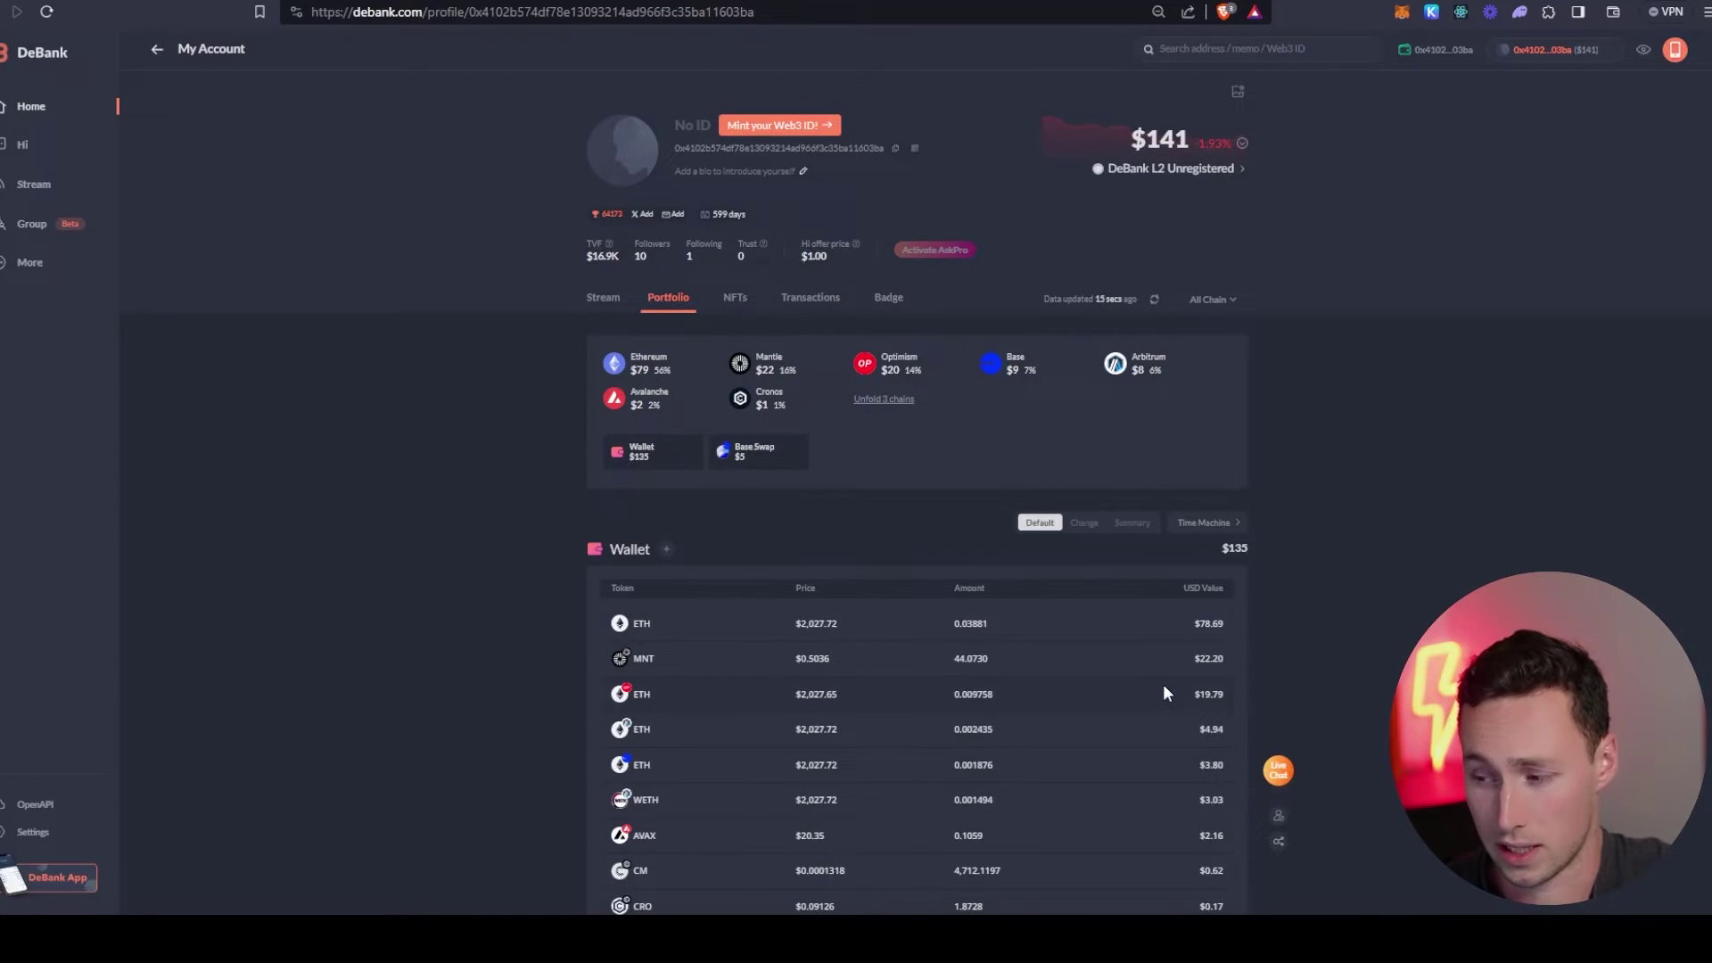
- Open the address label and watchlist options window, then close it
scroll(1163, 683, "down", 3)
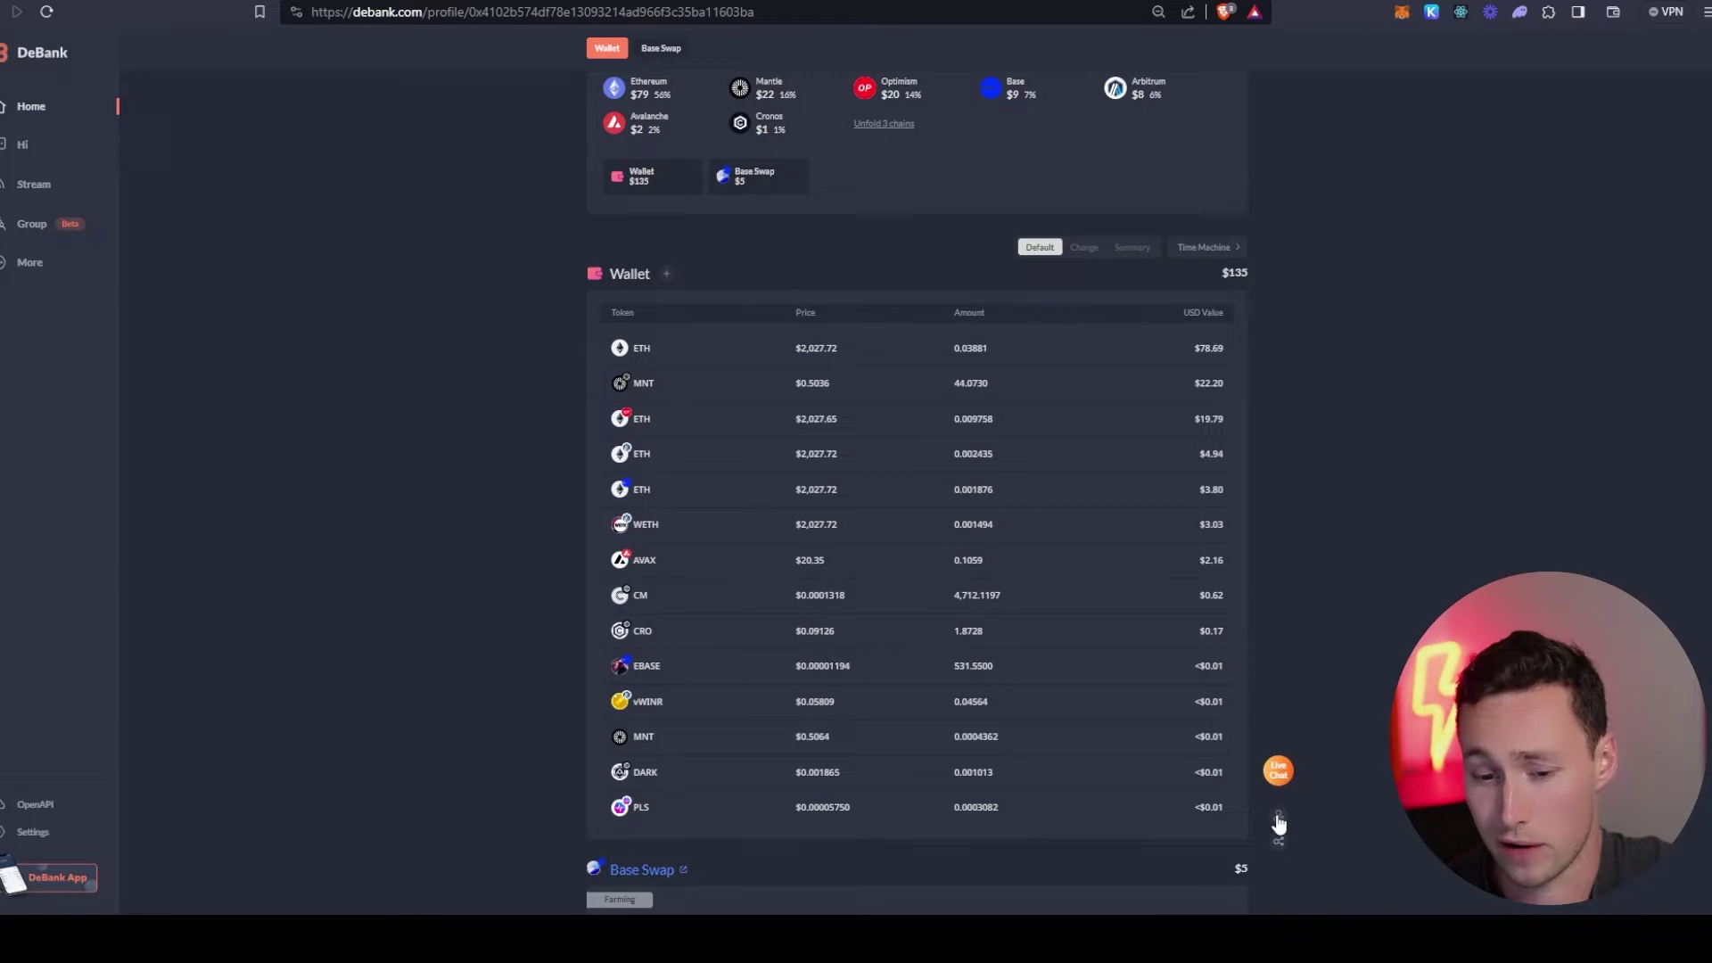
left_click(1278, 819)
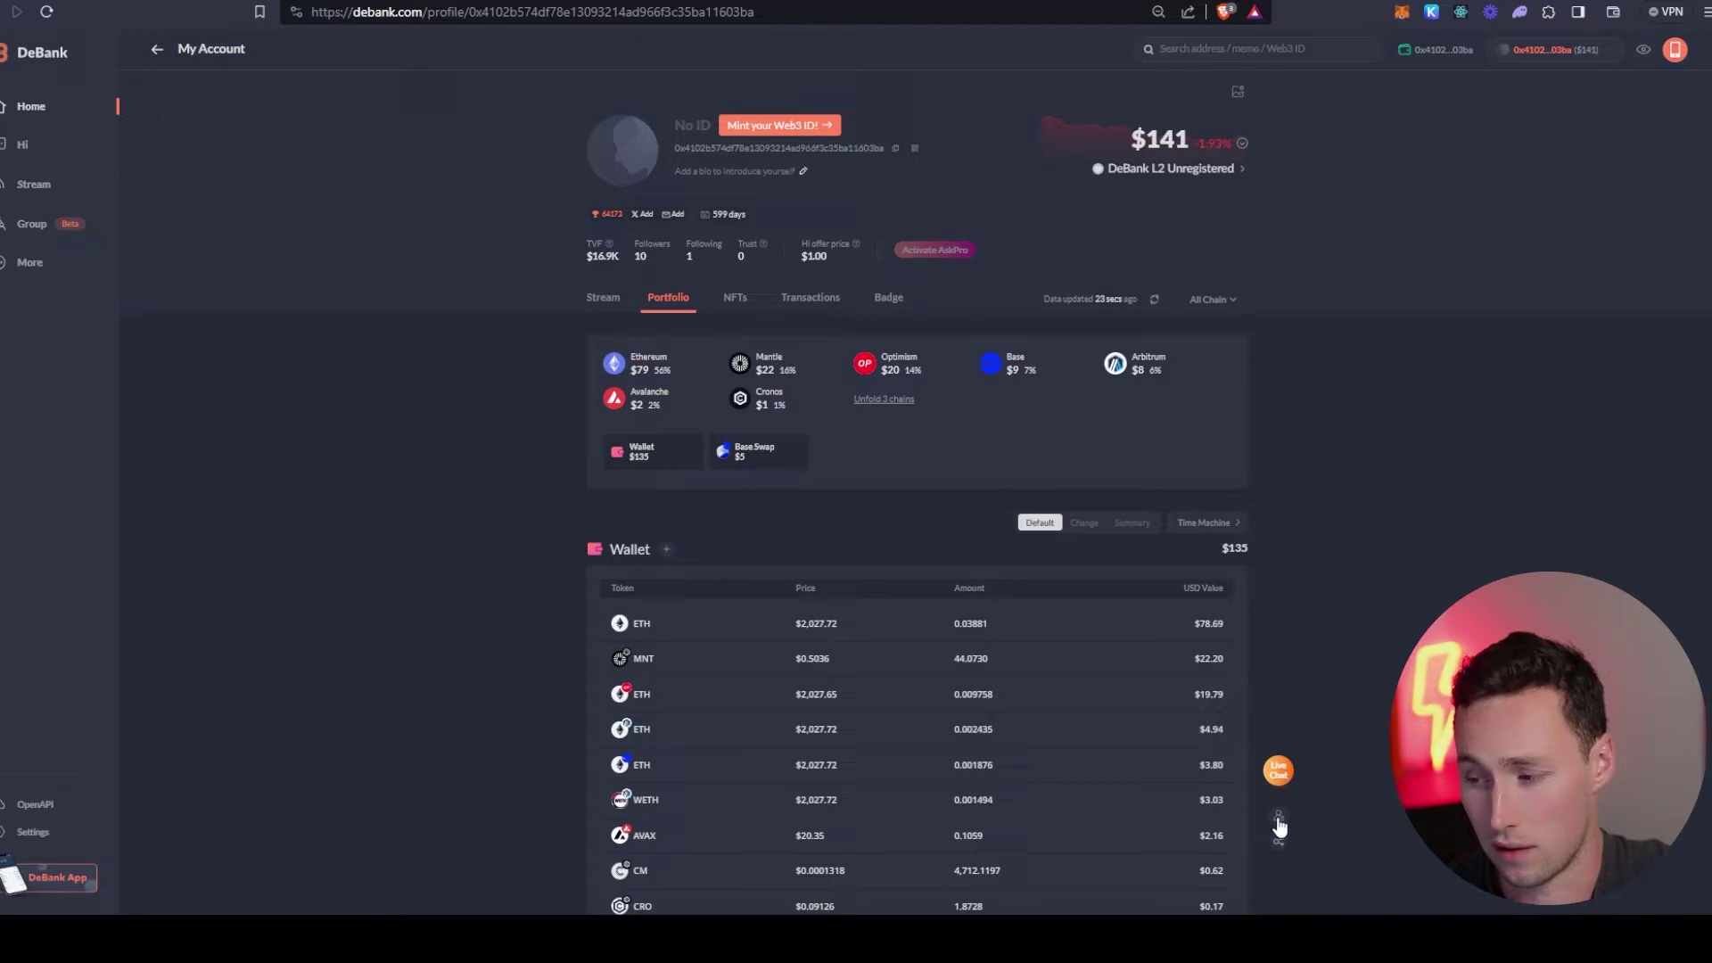
left_click(1278, 816)
left_click(1147, 548)
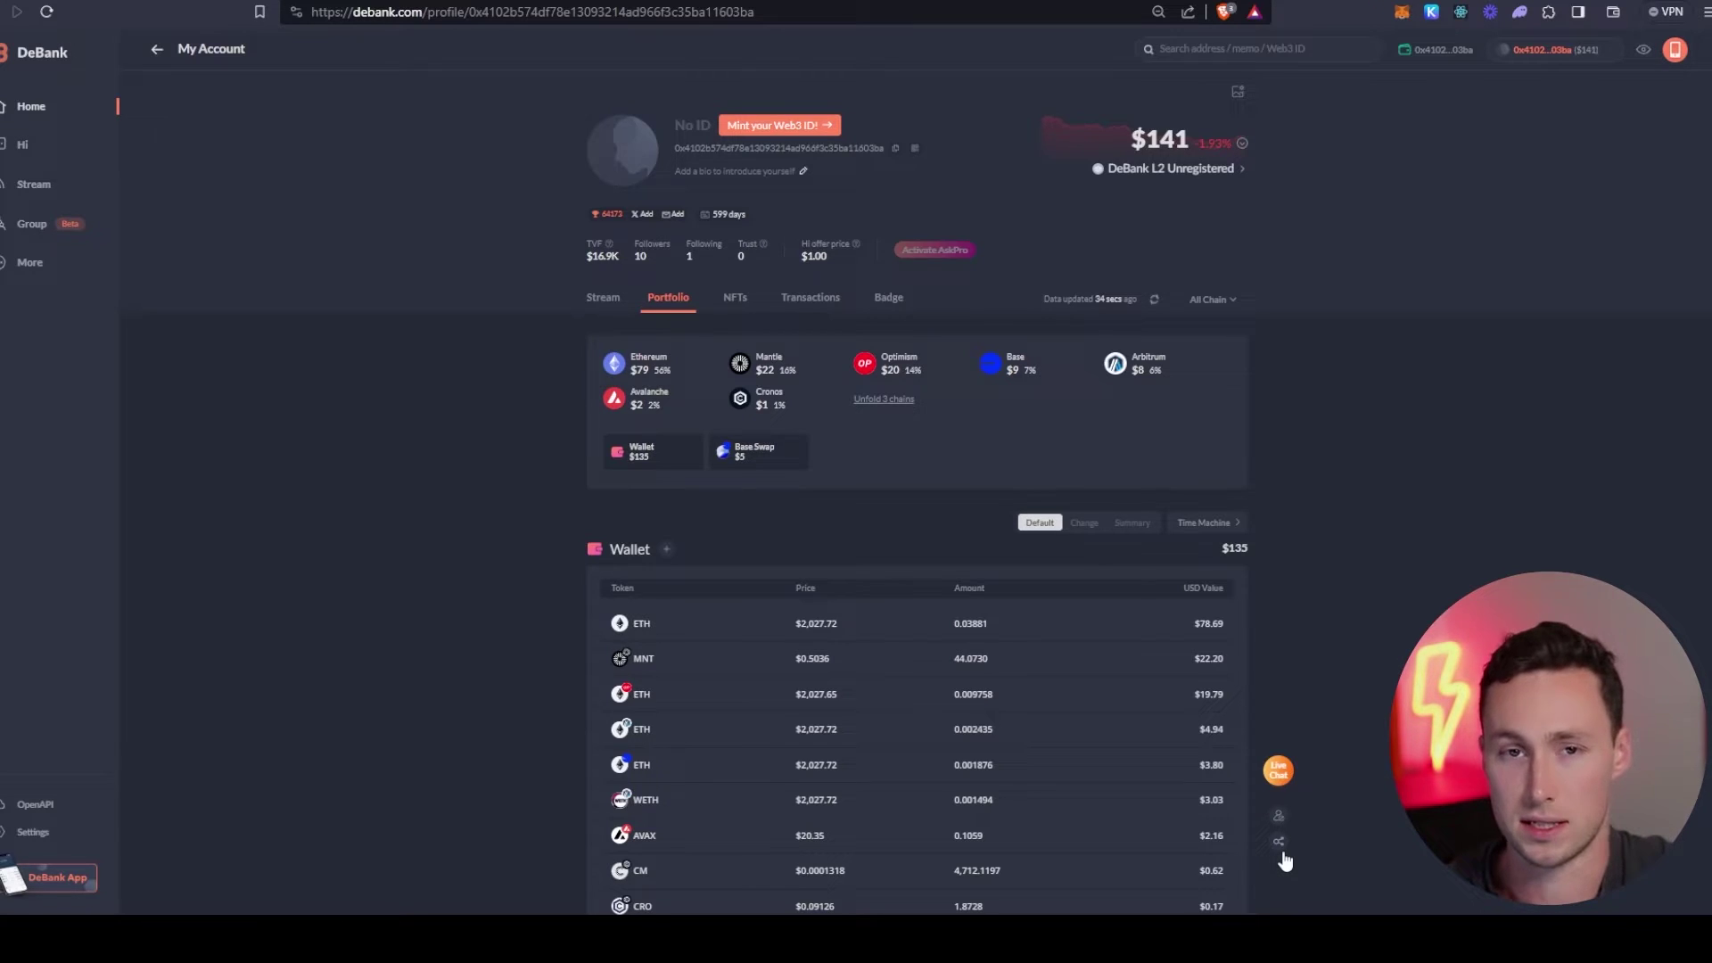
- Open the referral sharing window and select, then deselect, the shareable referral URL
left_click(1280, 852)
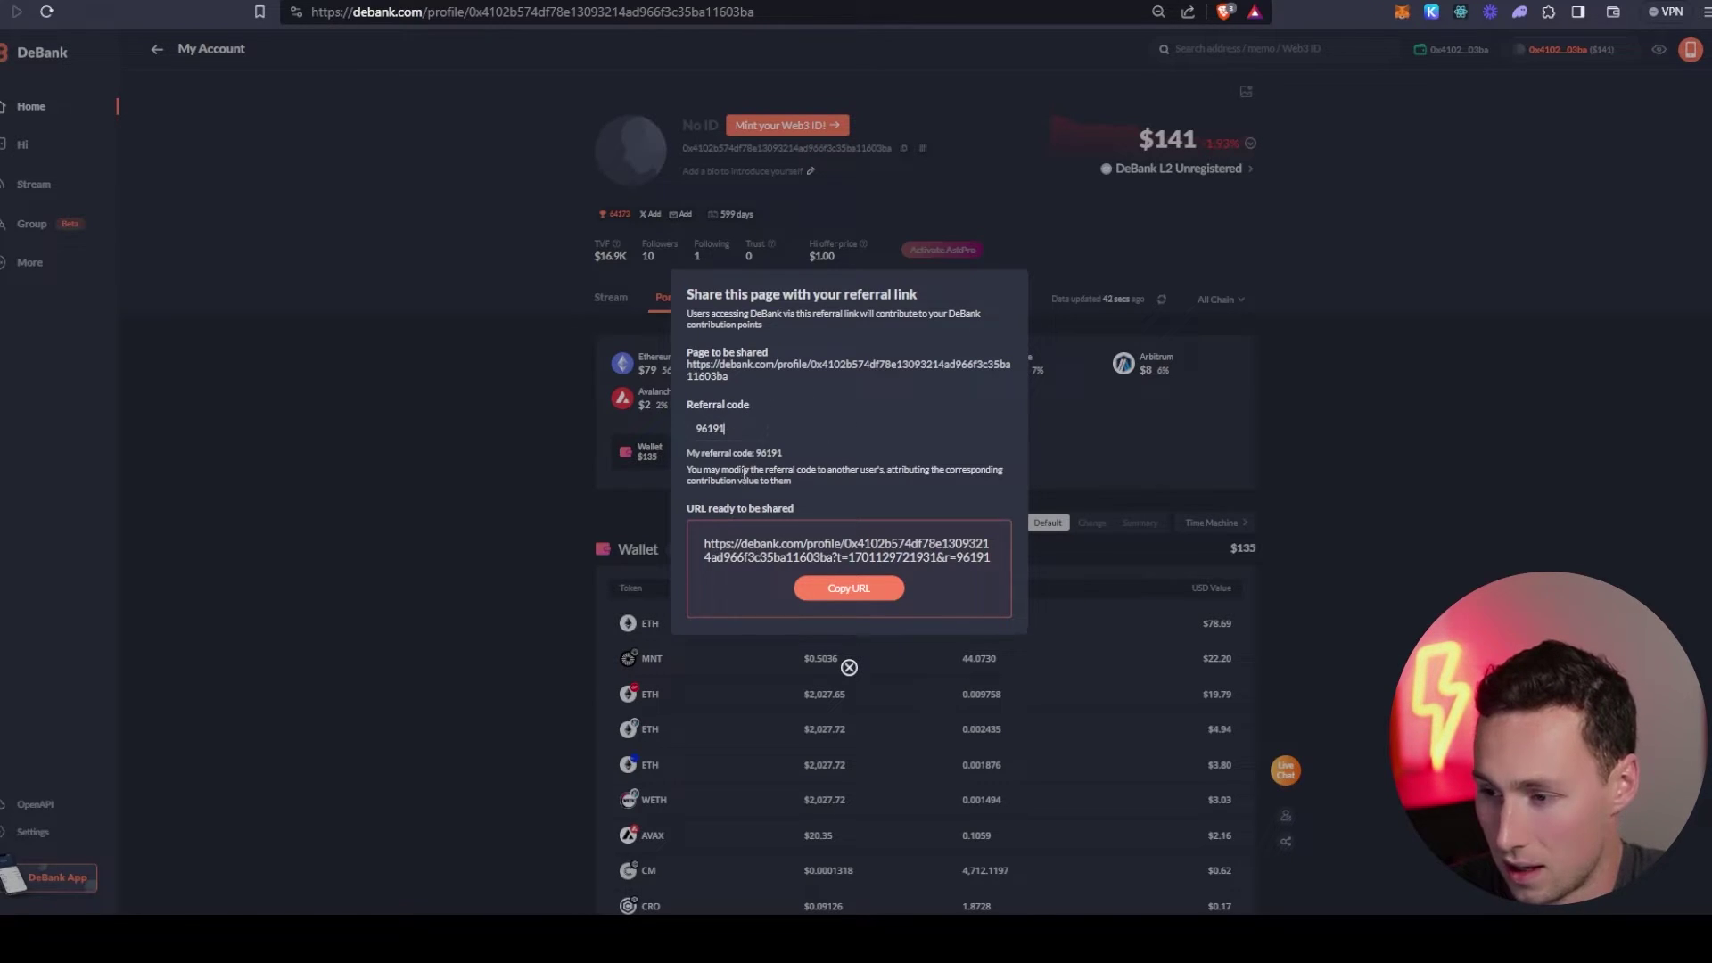
triple_click(760, 542)
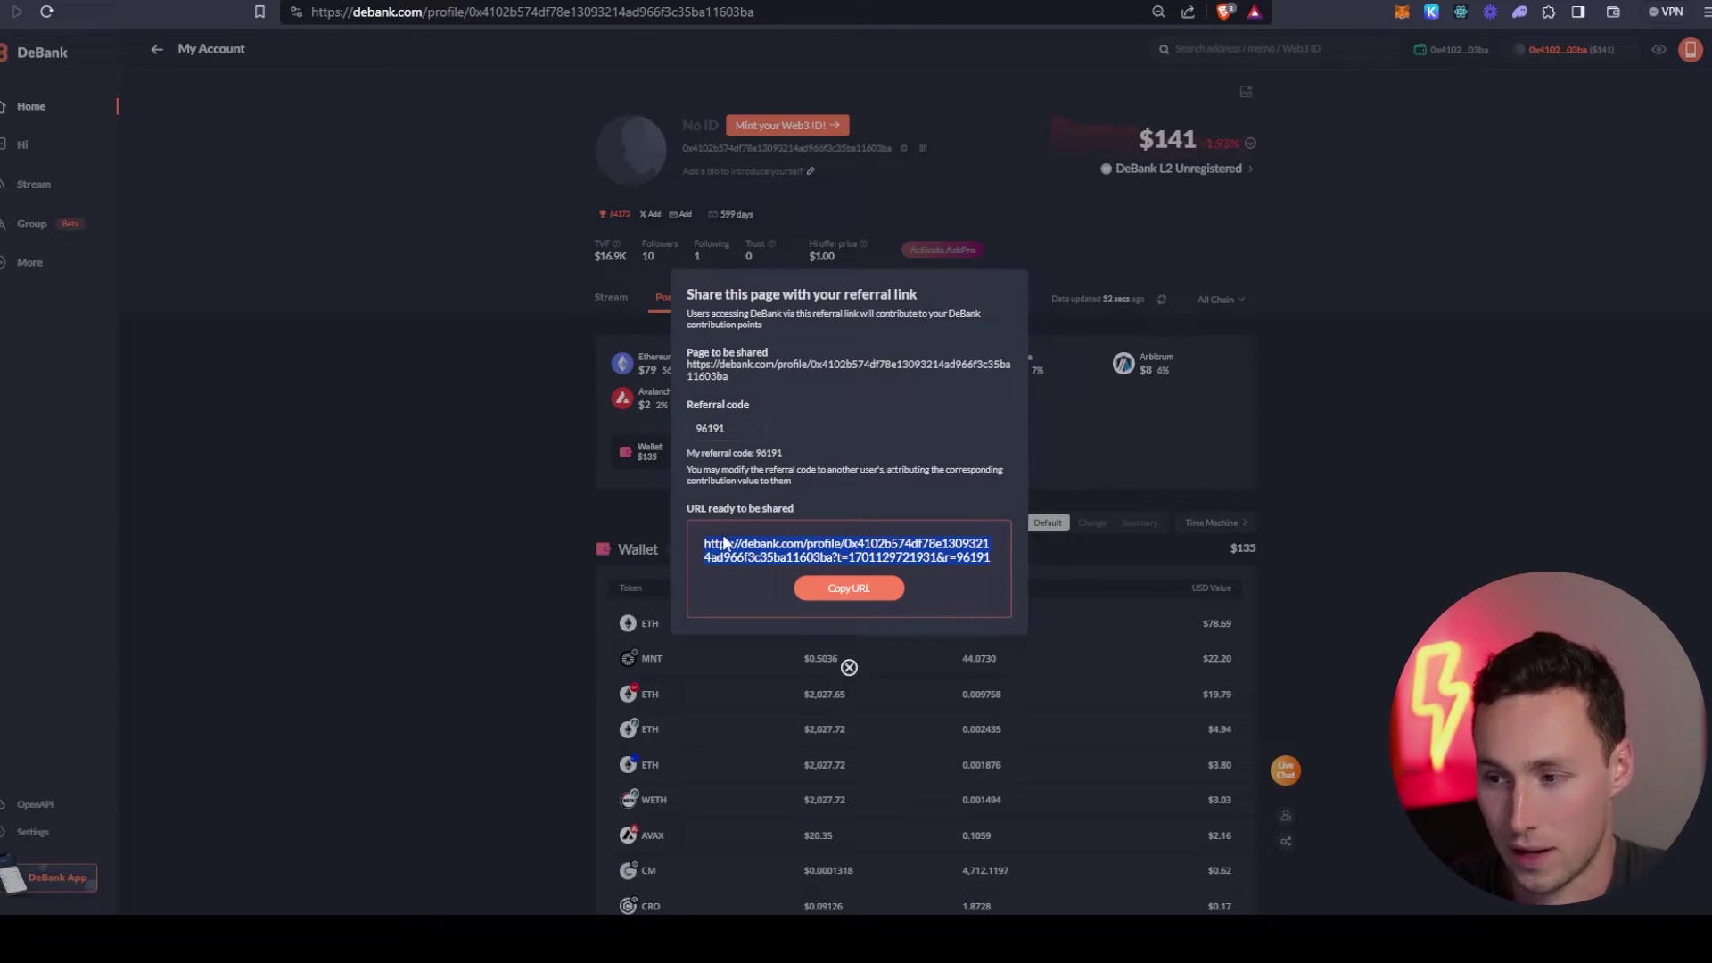
left_click(849, 544)
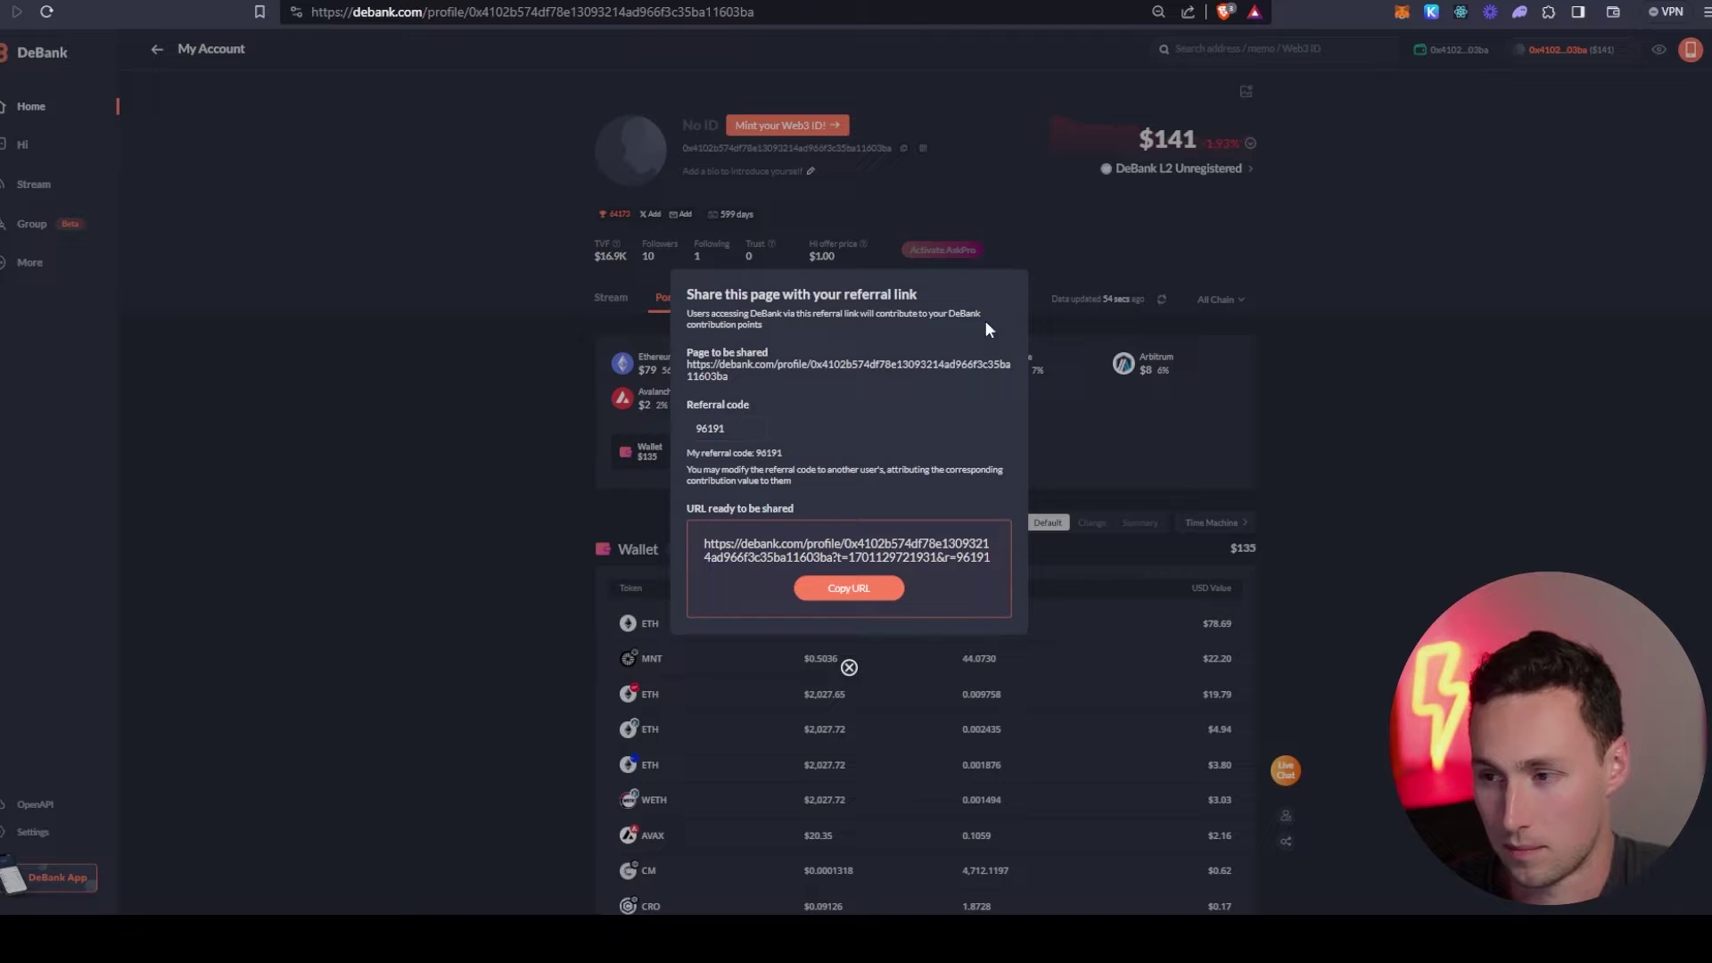
left_click(1142, 303)
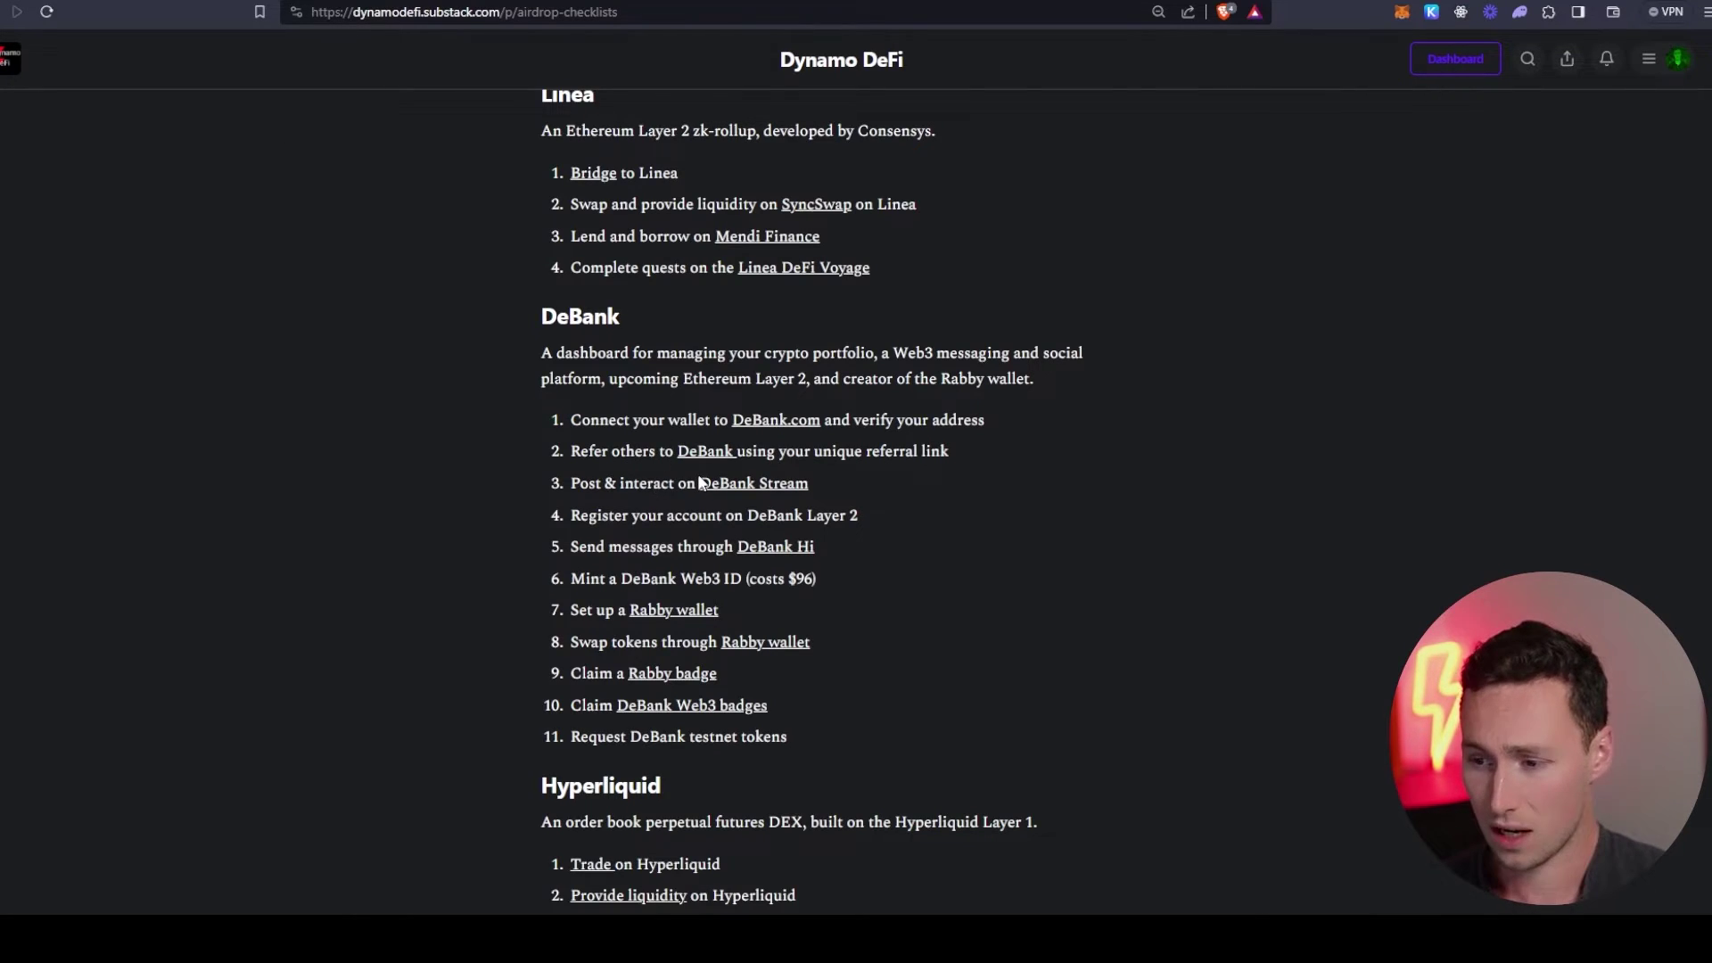
scroll(646, 478, "down", 1)
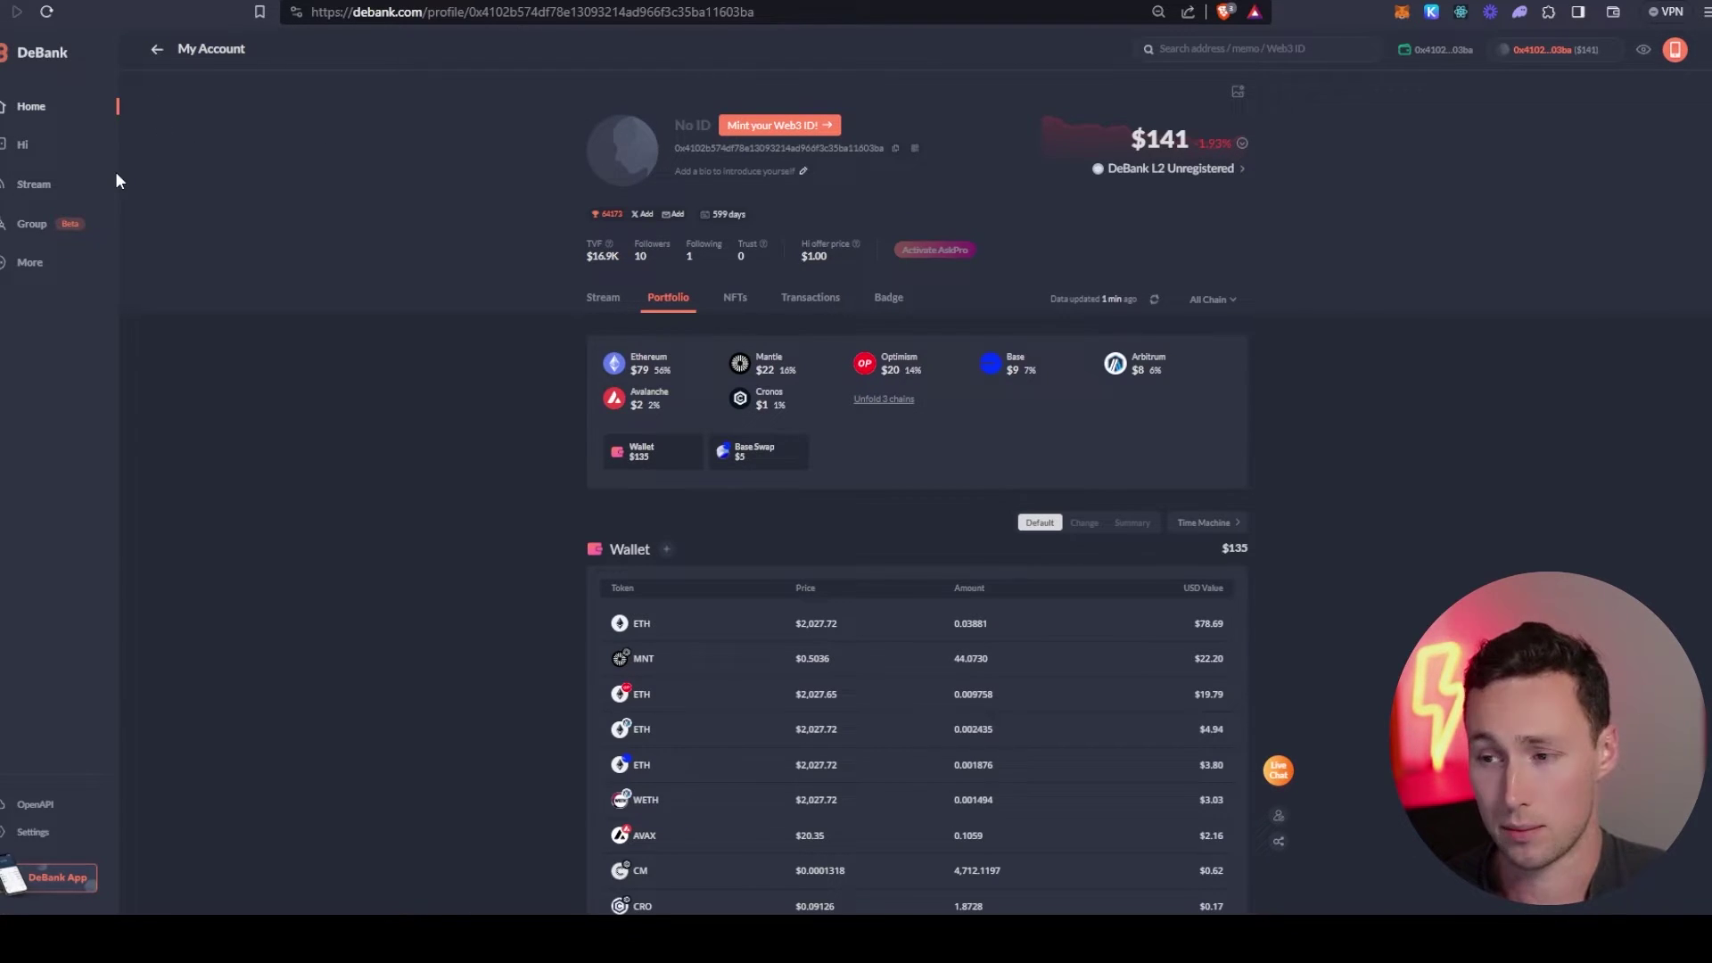
scroll(832, 494, "down", 5)
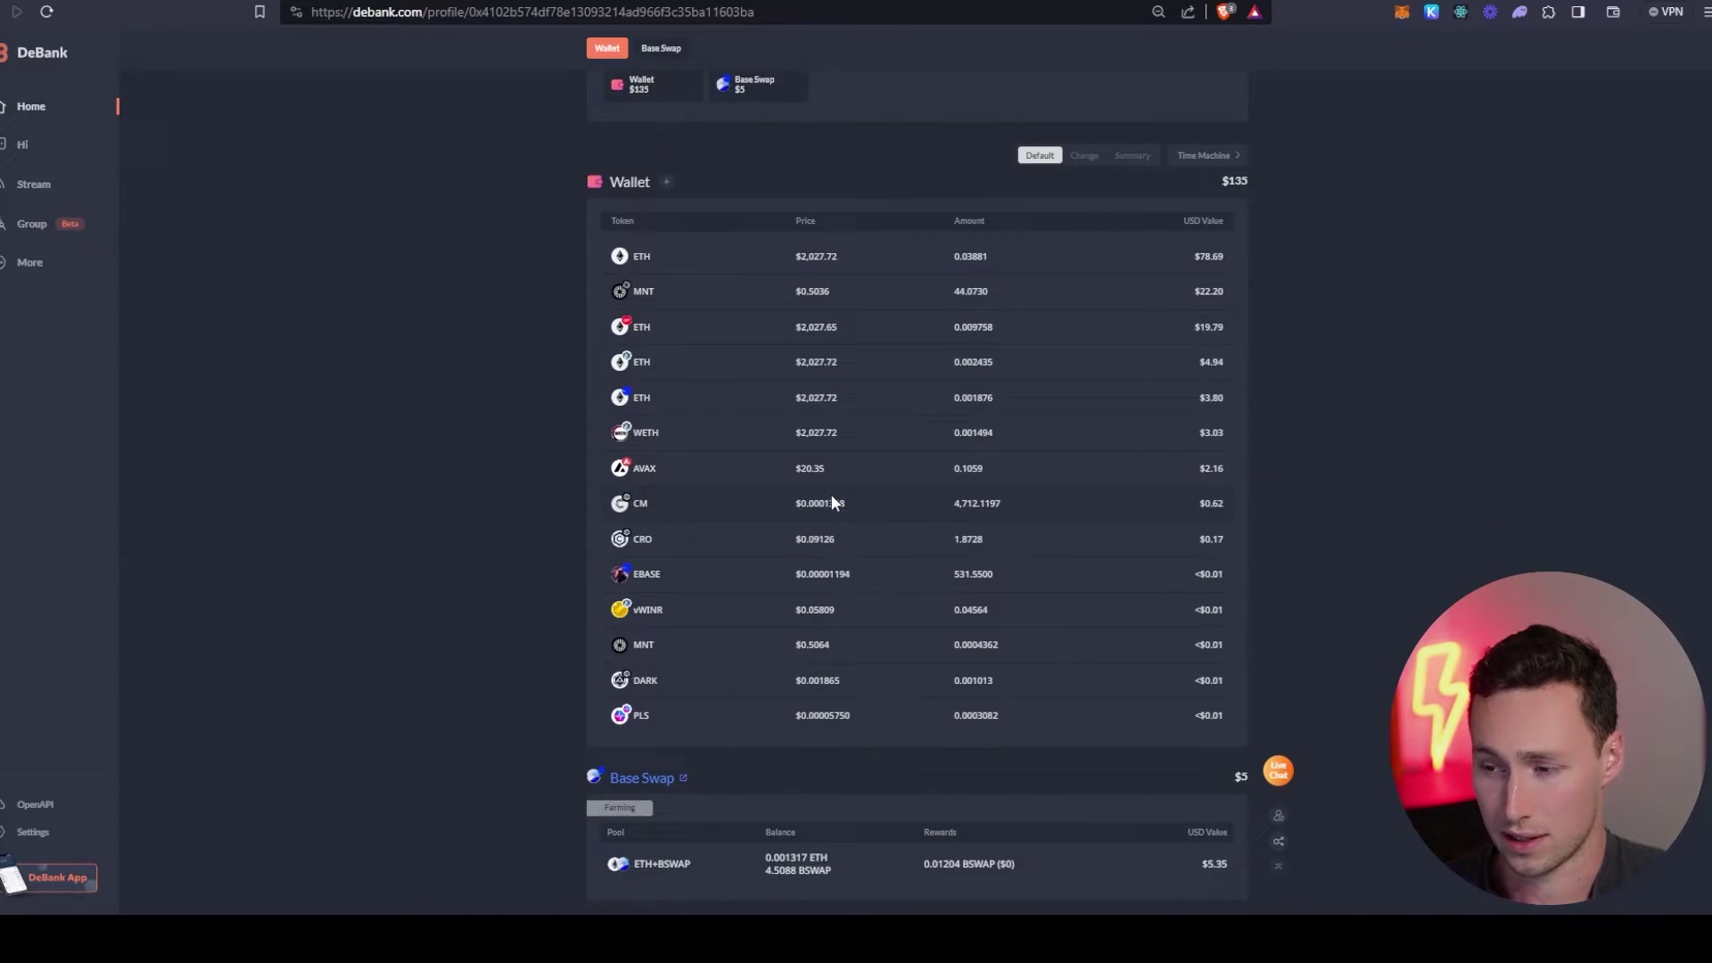
scroll(753, 527, "up", 5)
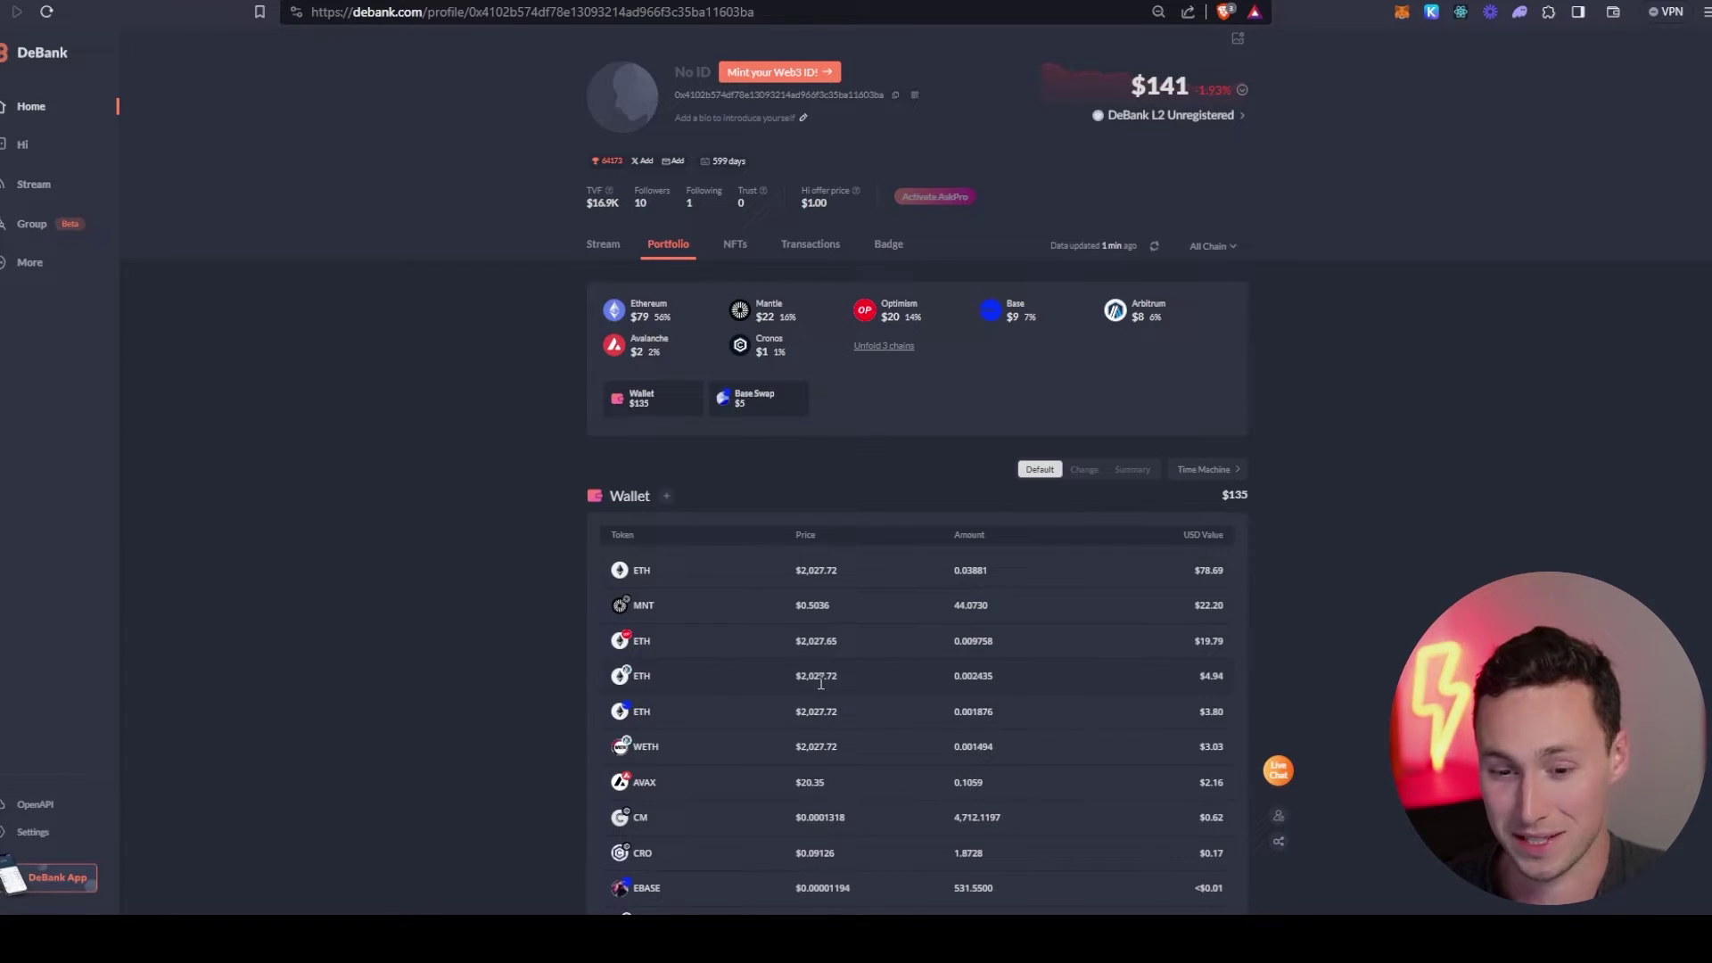
scroll(715, 673, "down", 3)
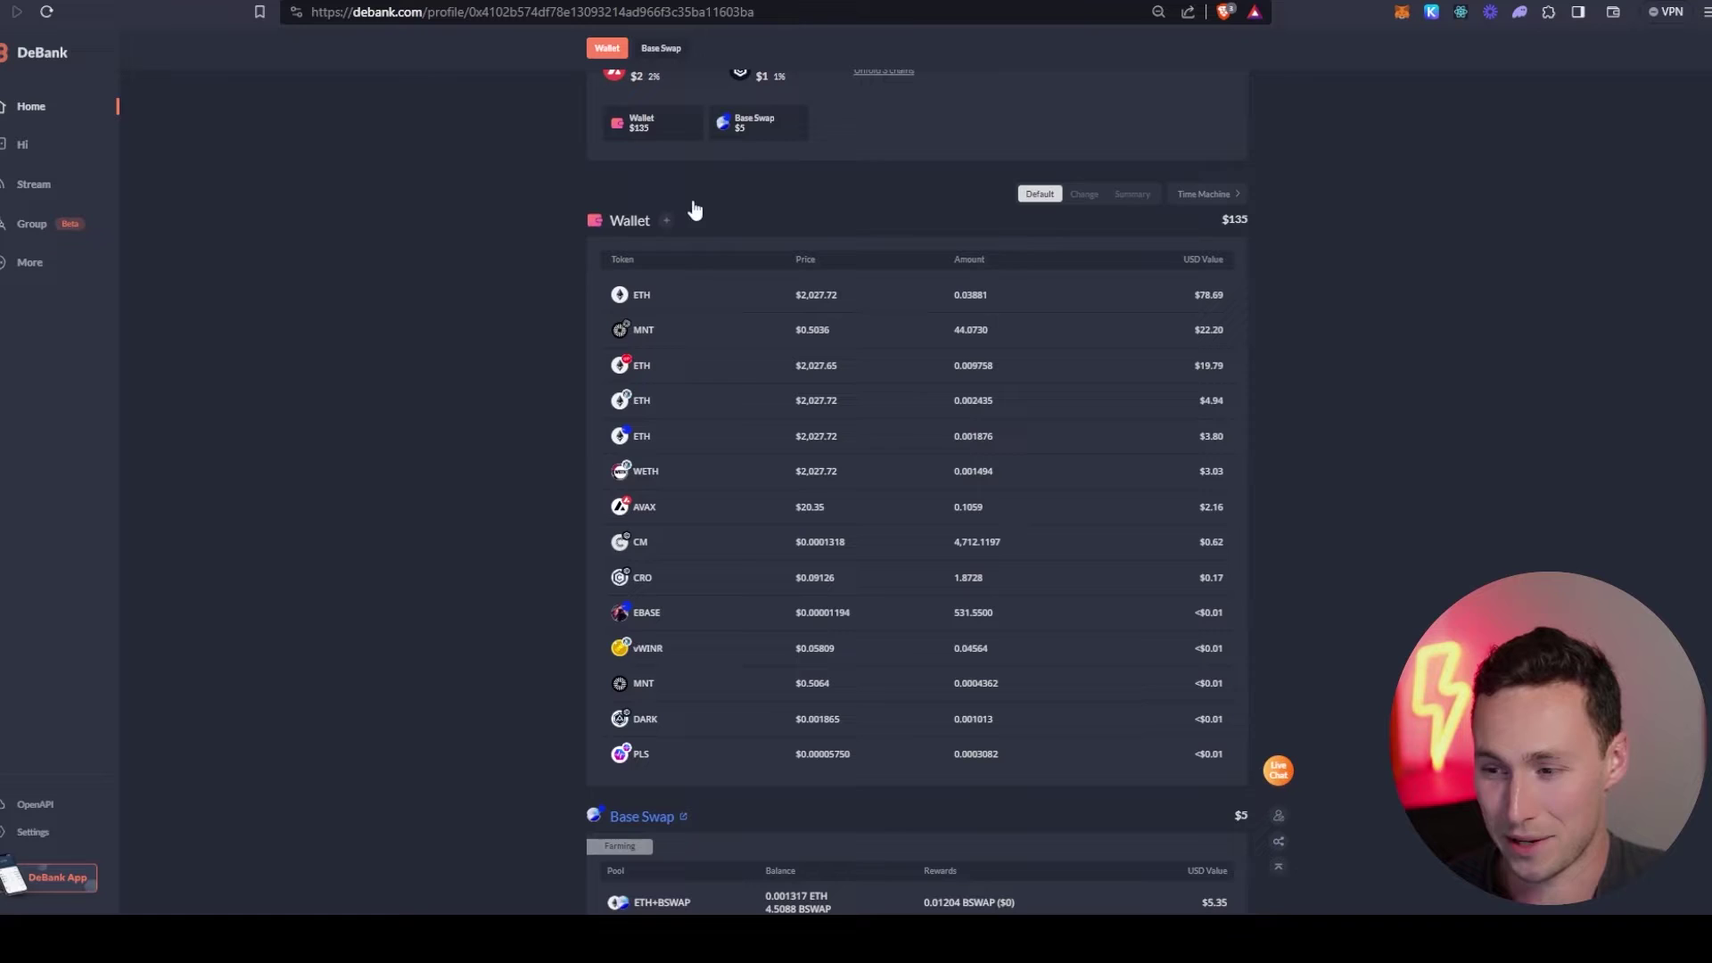
scroll(661, 497, "up", 4)
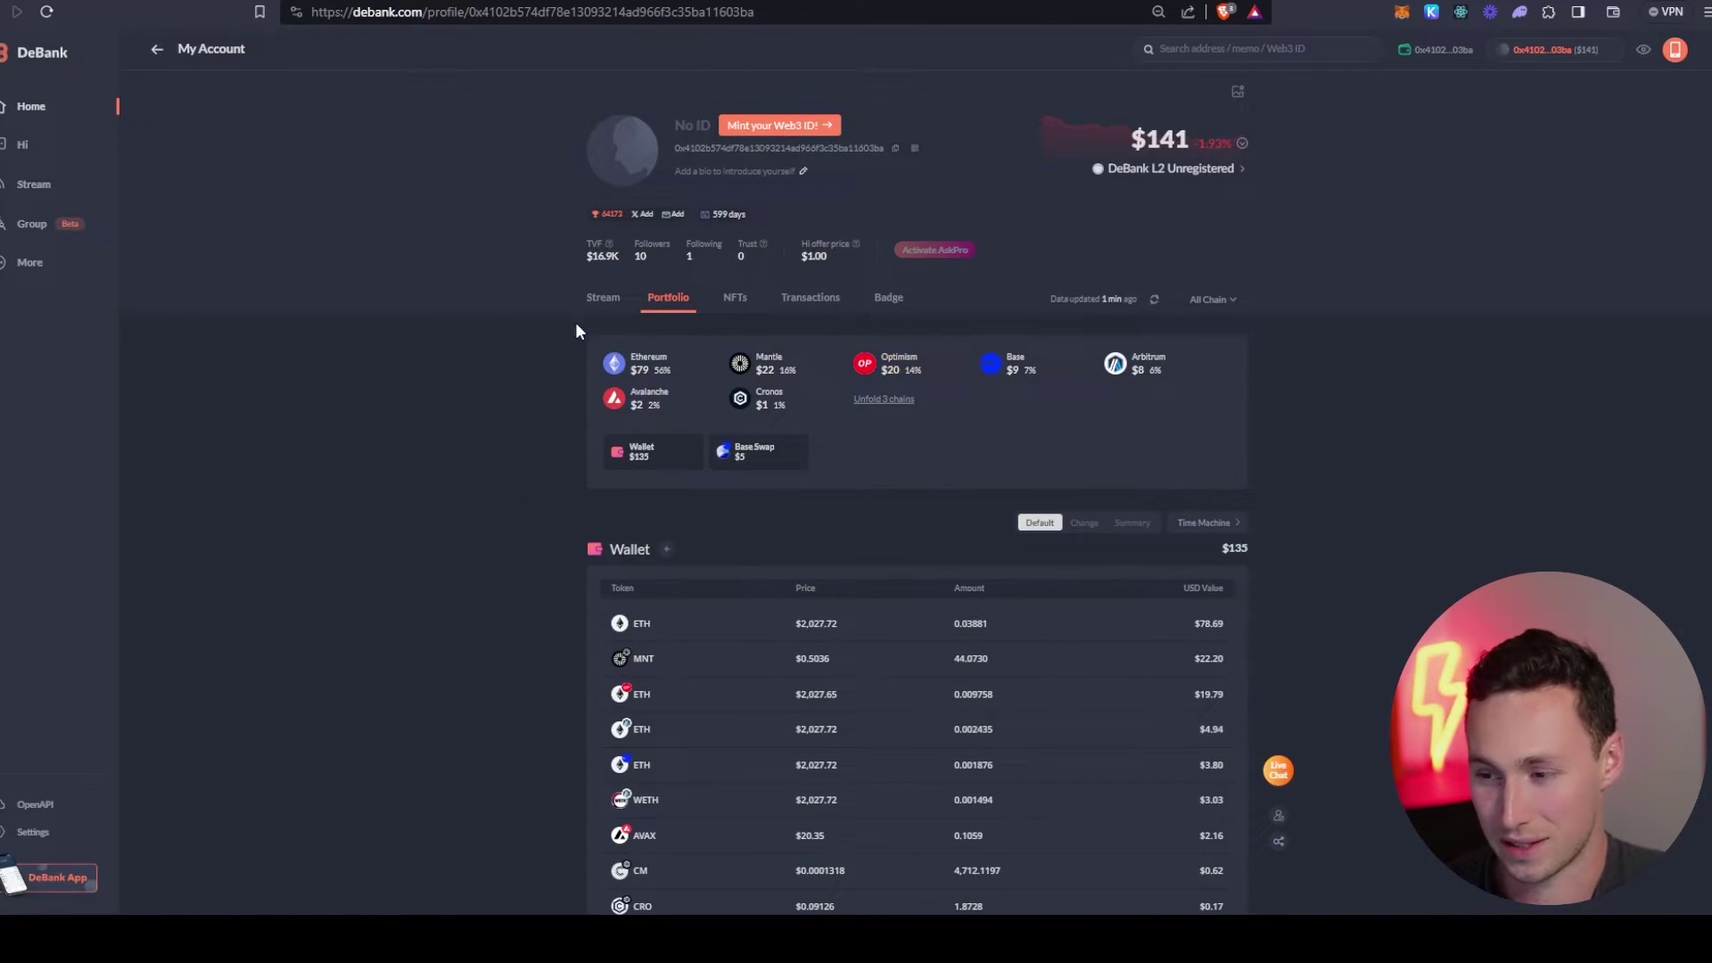
- Open the Stream feed, switch it to Hot posts and scroll through them
left_click(50, 191)
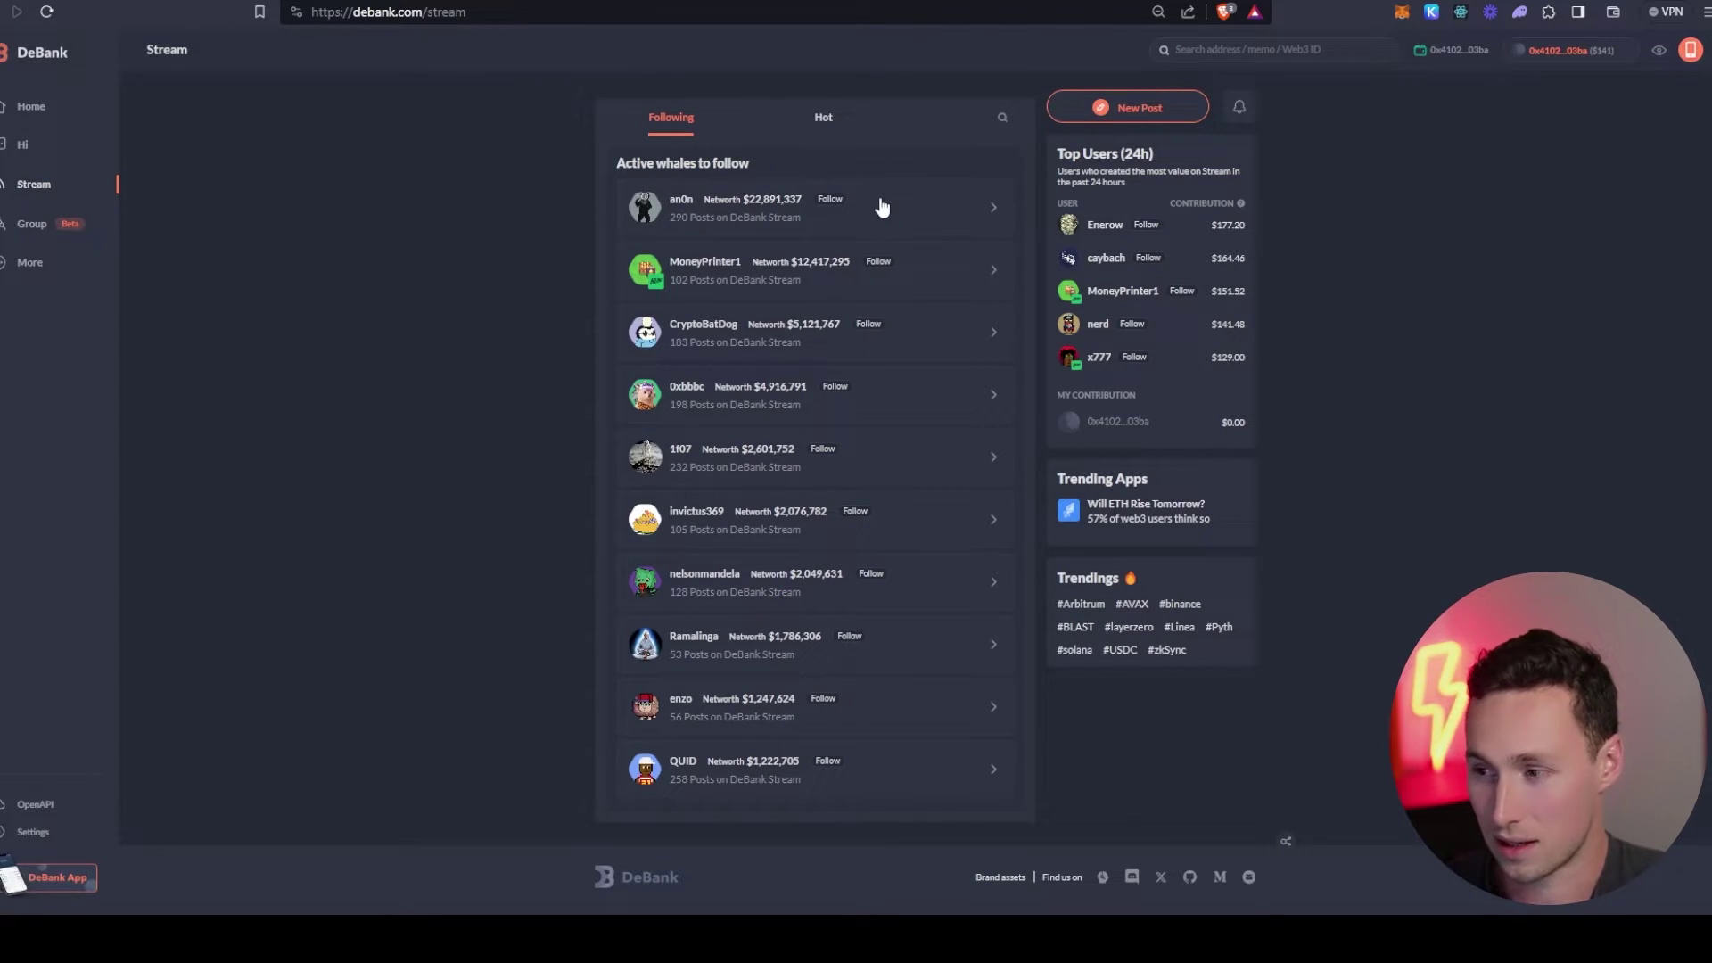
left_click(824, 123)
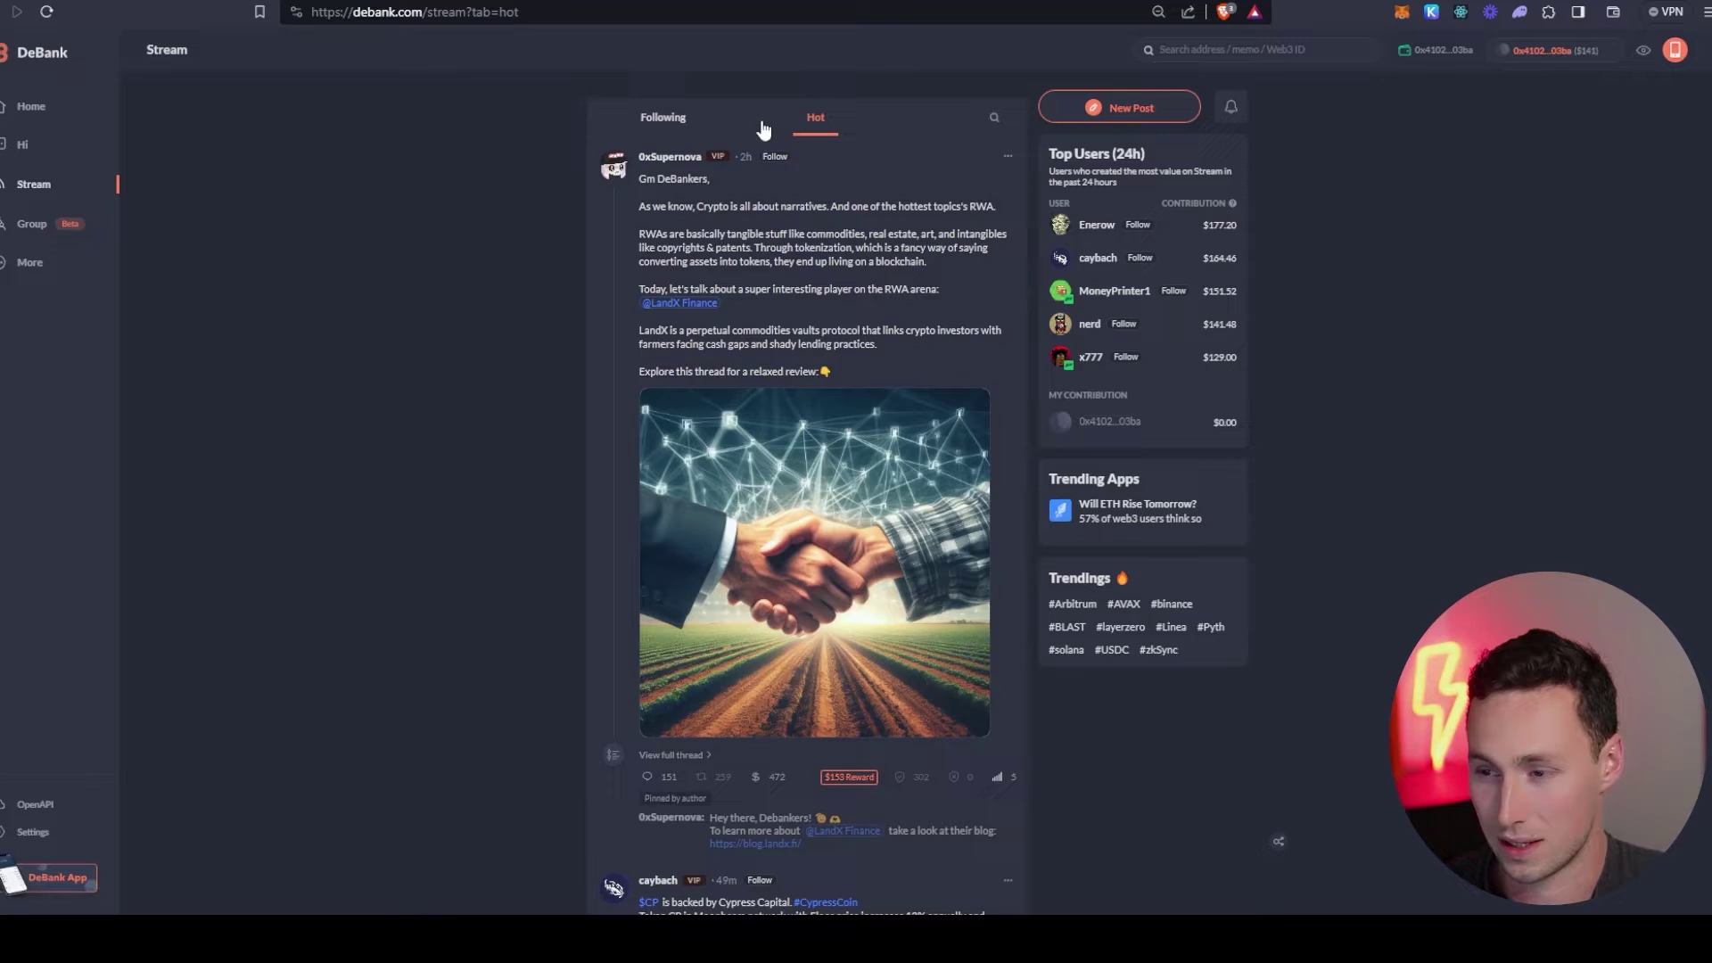
scroll(656, 214, "down", 2)
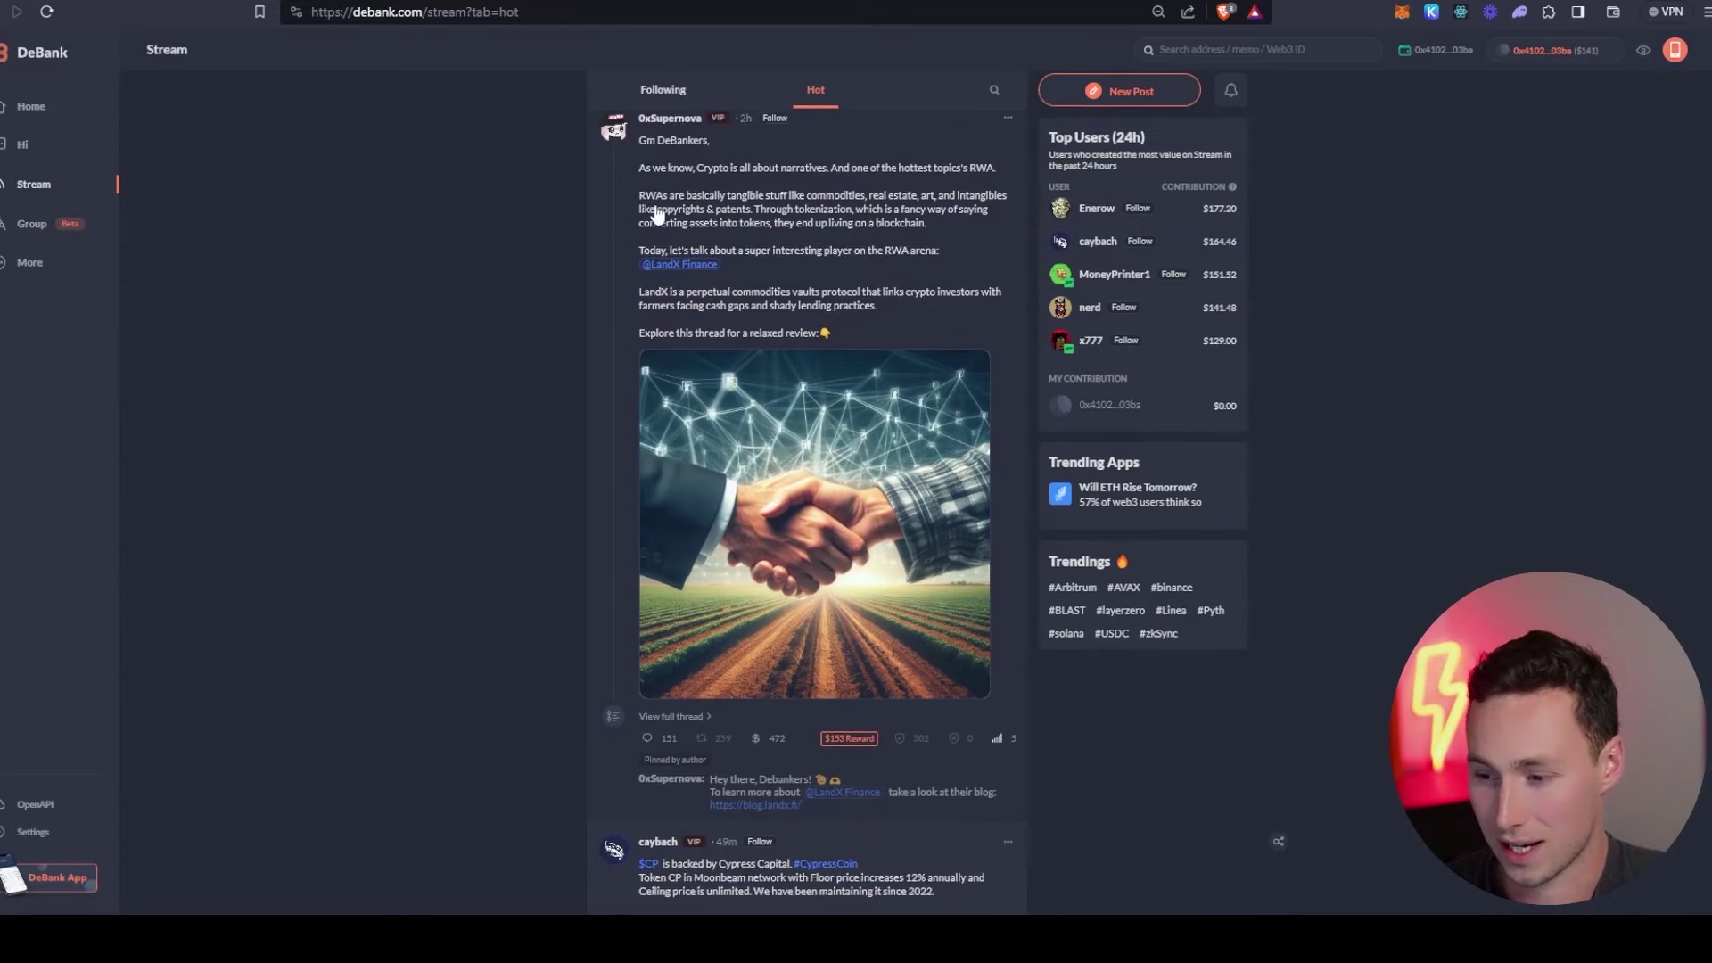
scroll(656, 214, "down", 1)
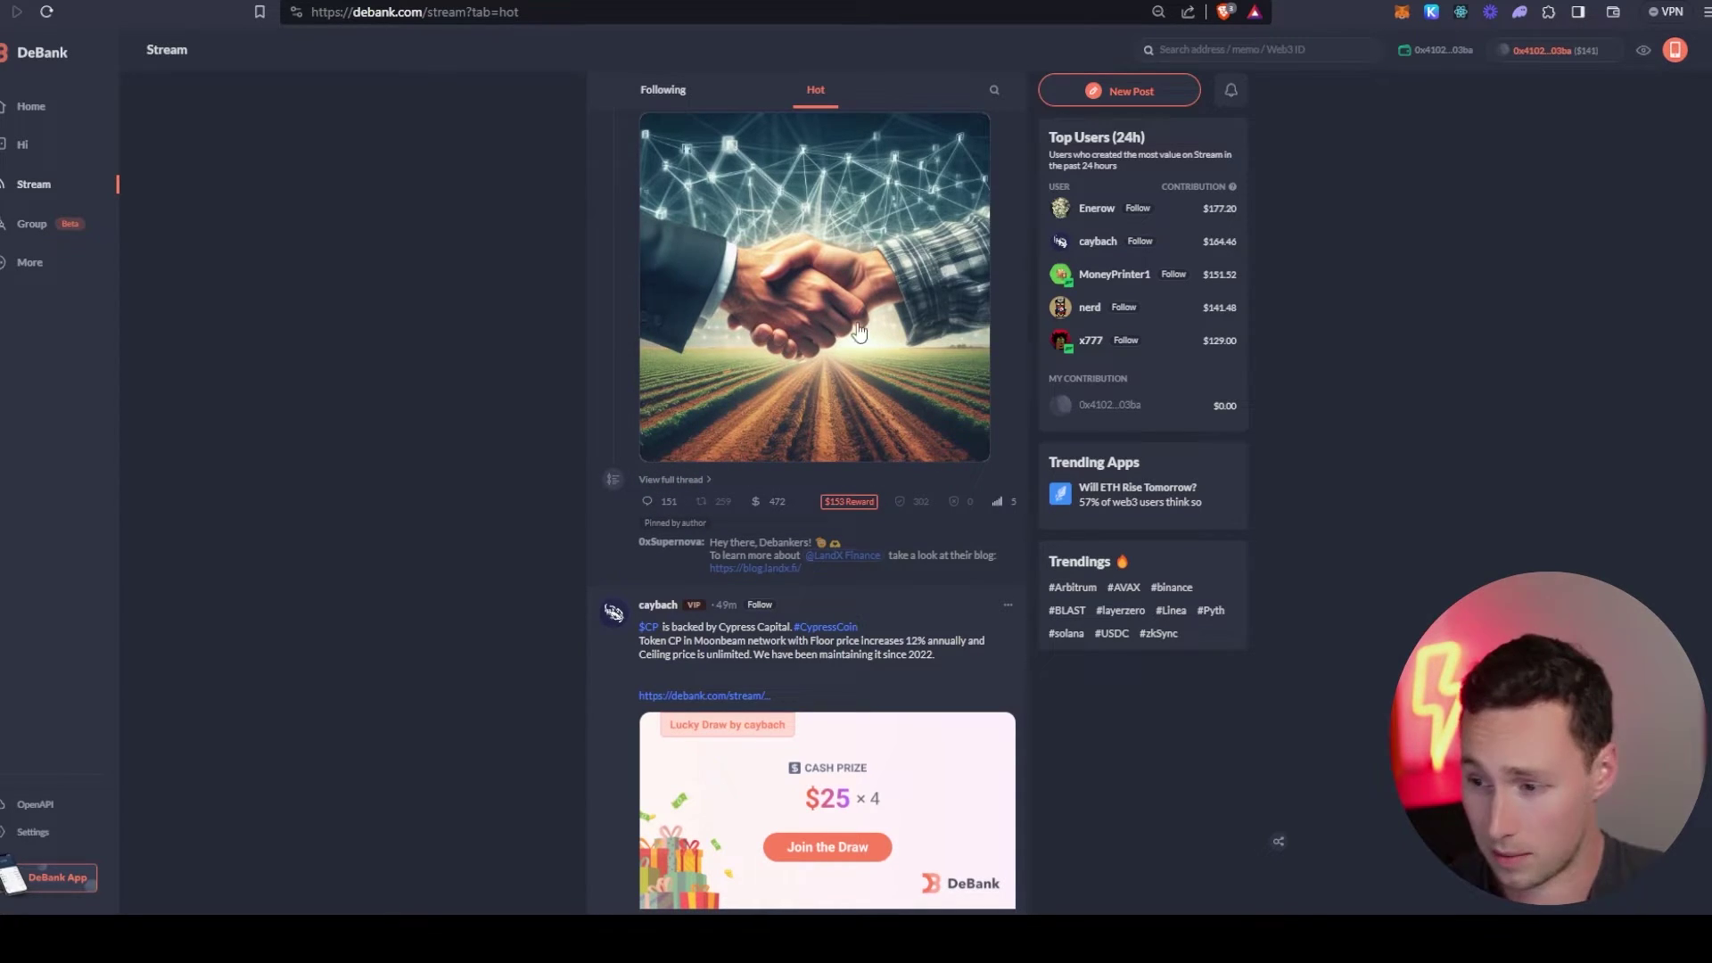
scroll(469, 489, "up", 3)
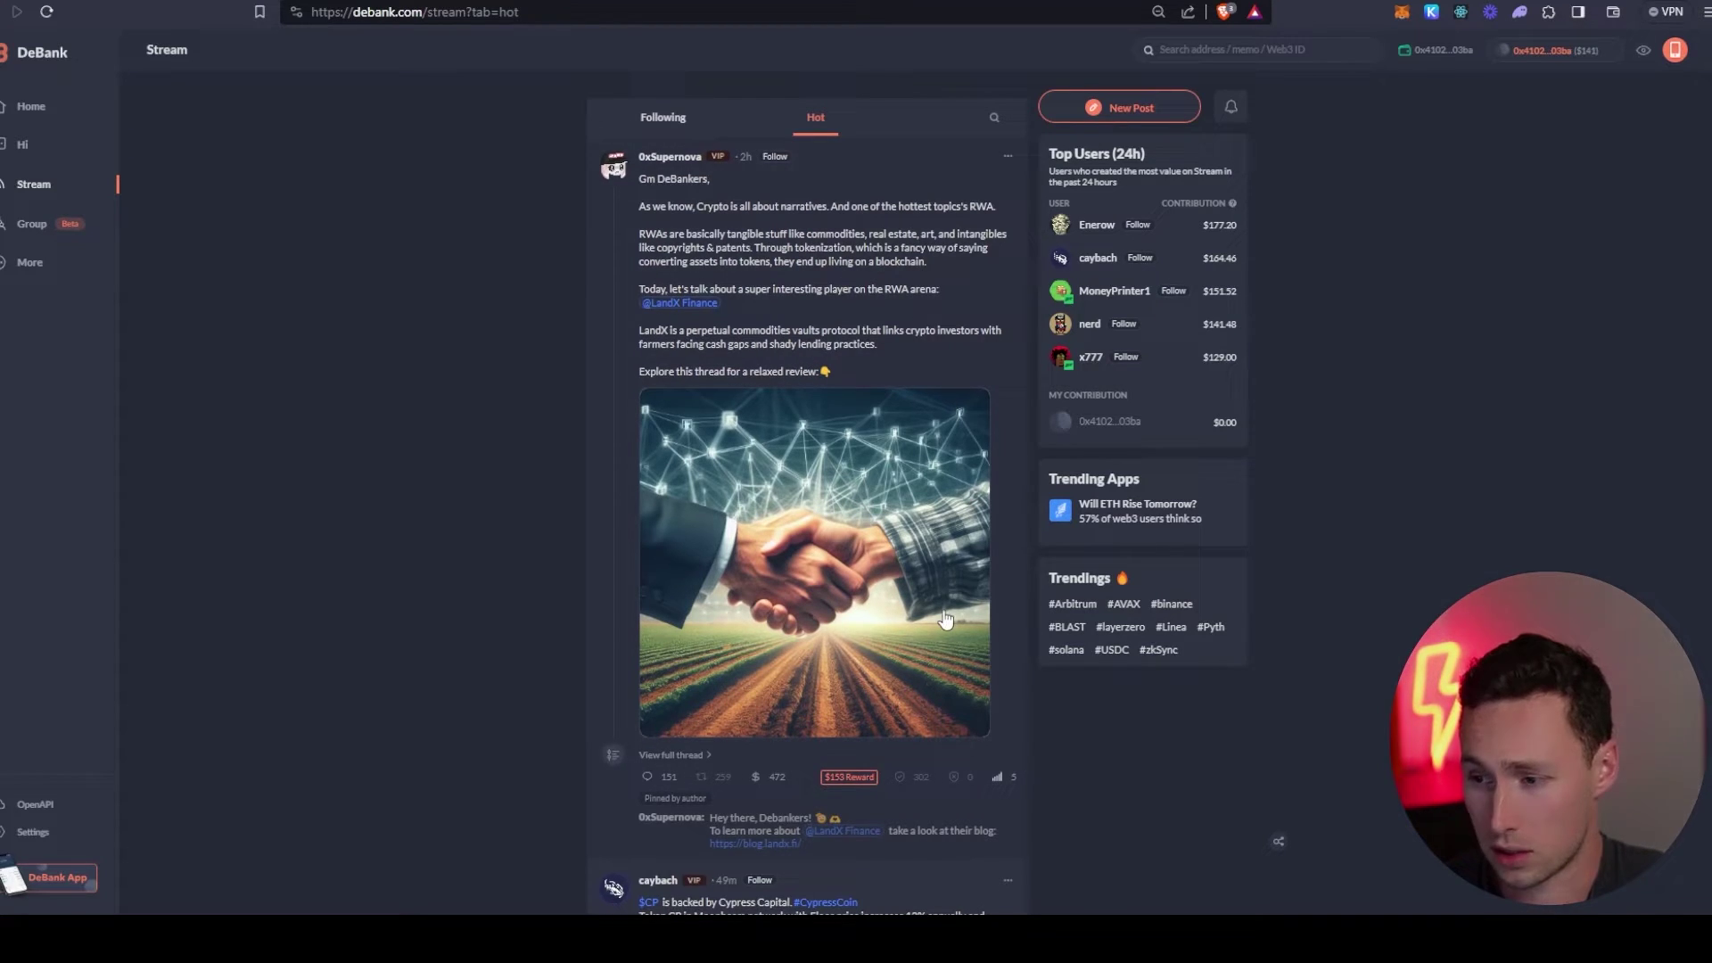
- Write 'This is my first DeBank post', review its comment restriction, and publish it
left_click(1122, 111)
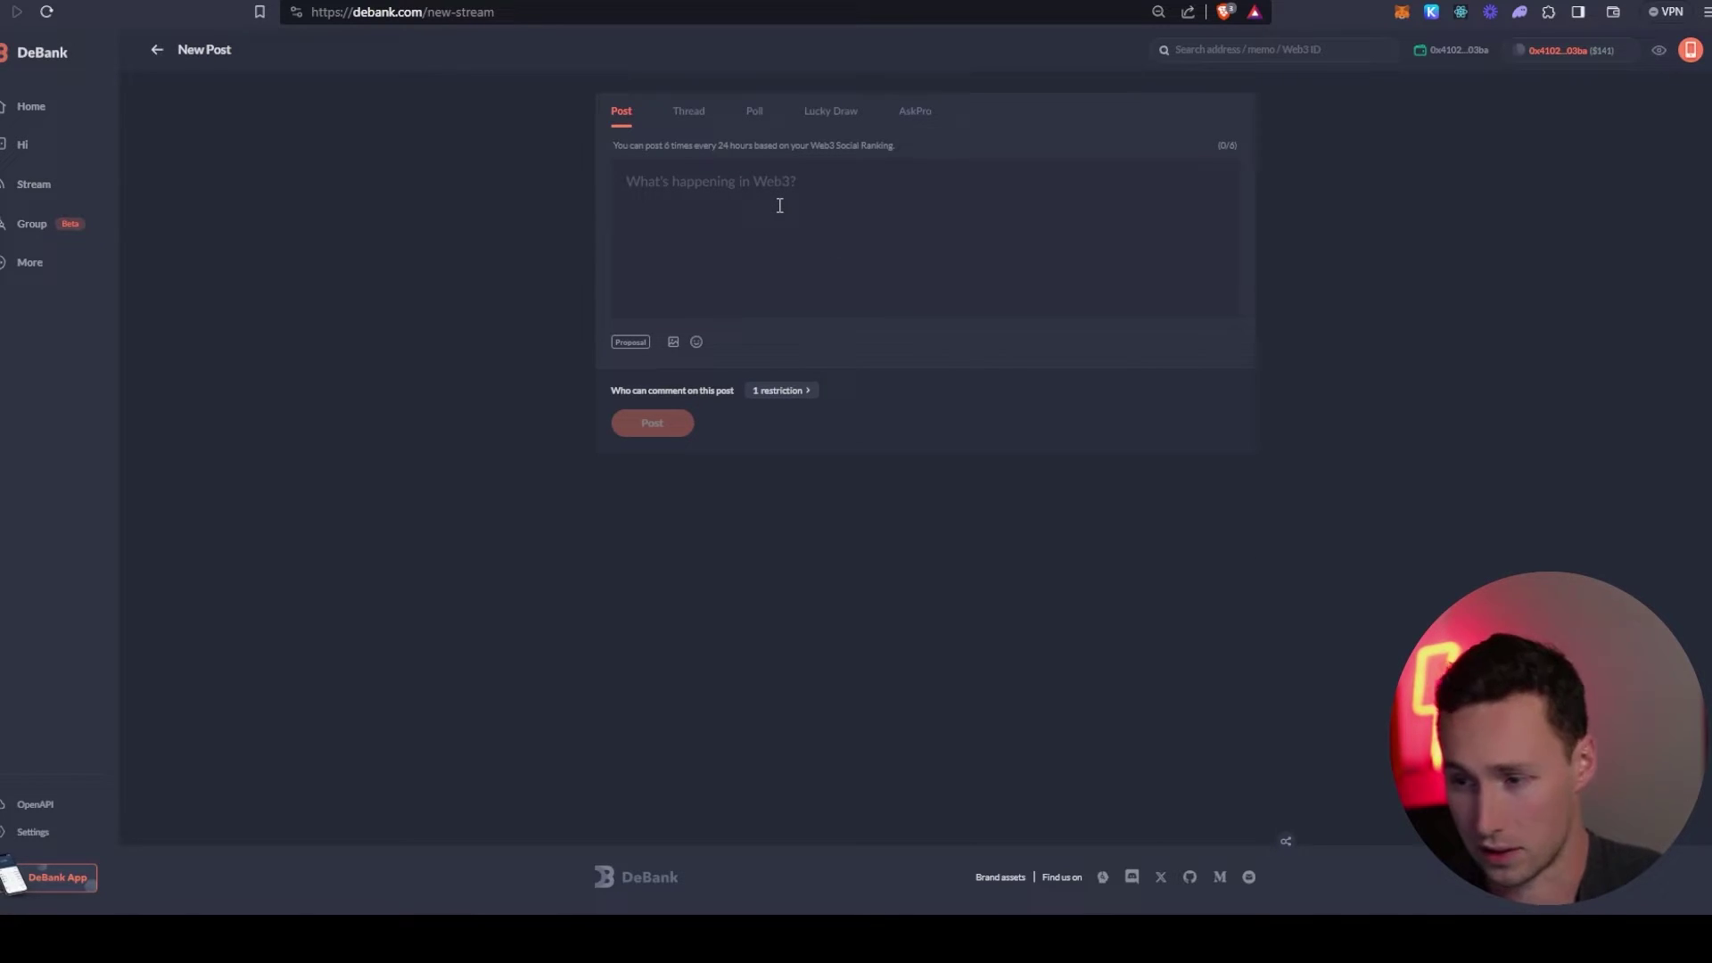
type("This is my f")
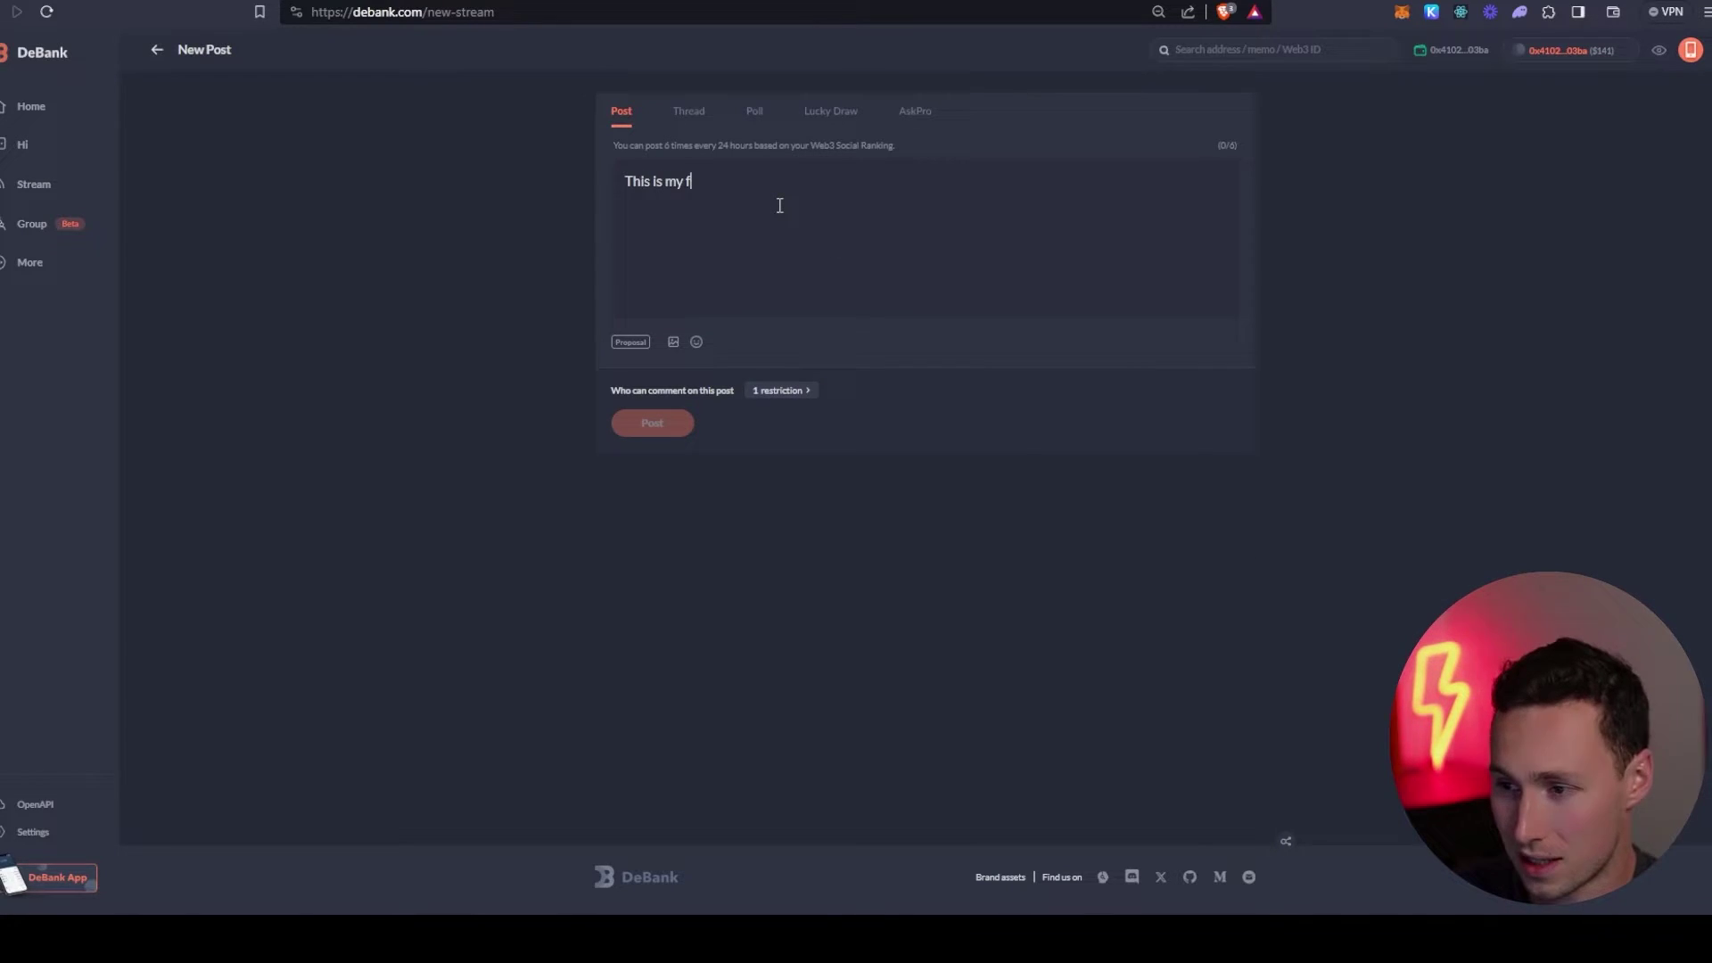
type("irst DeBank post")
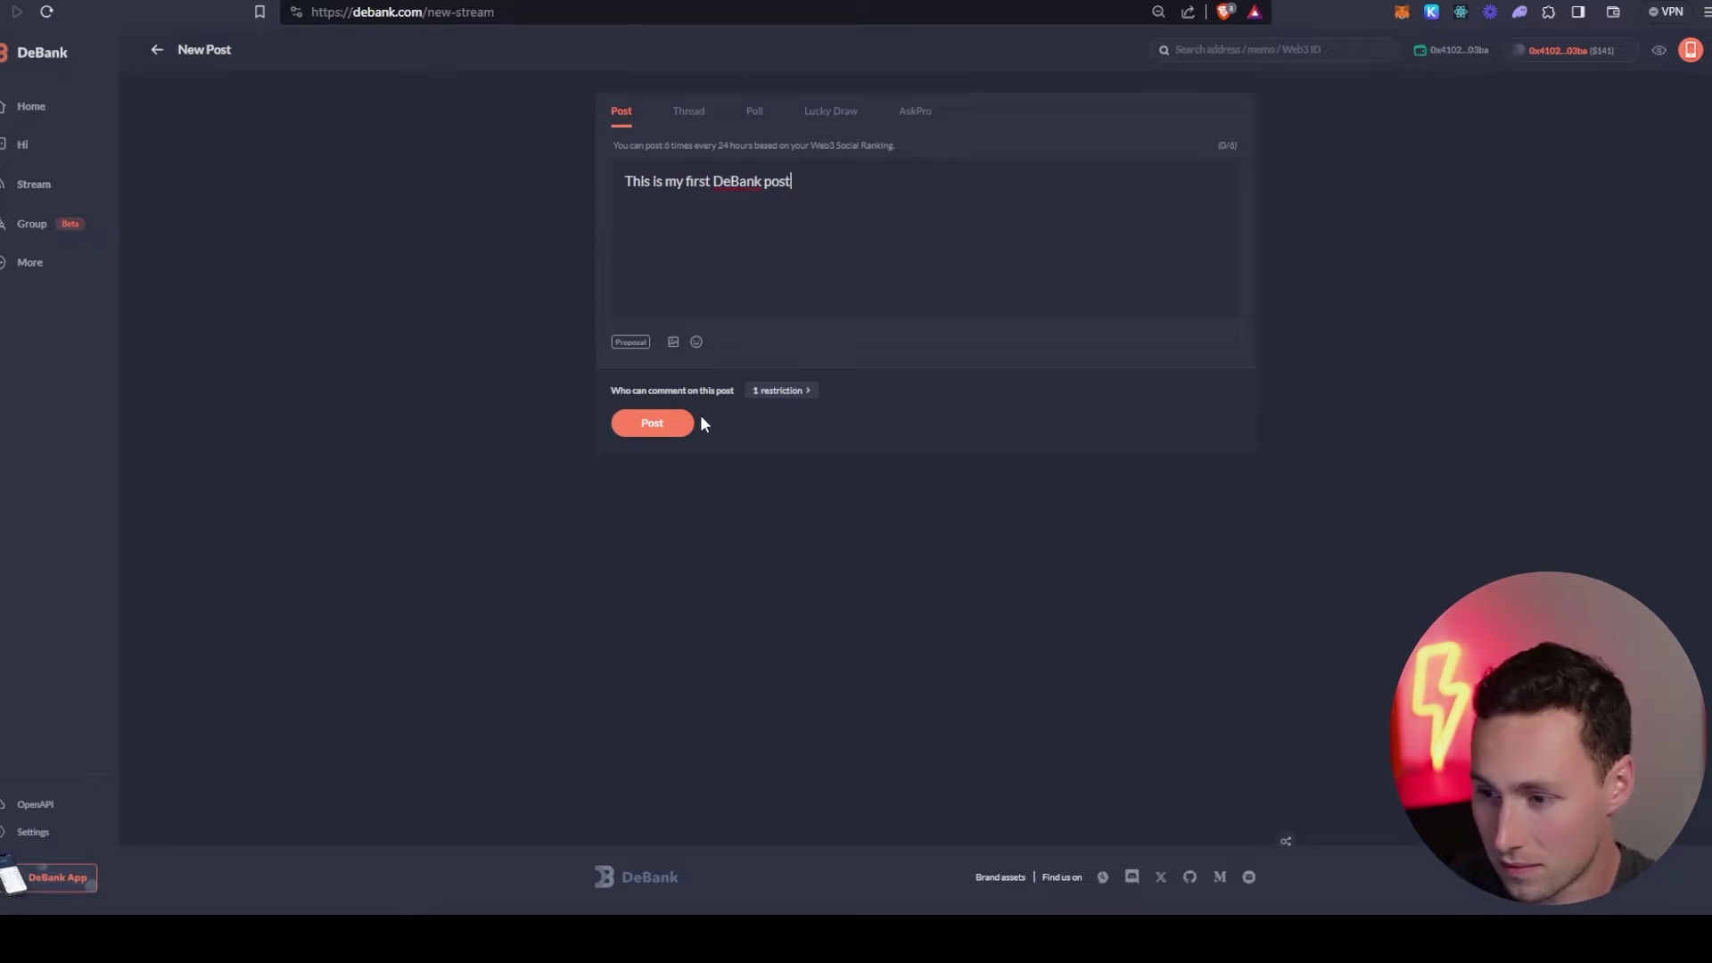
left_click(802, 392)
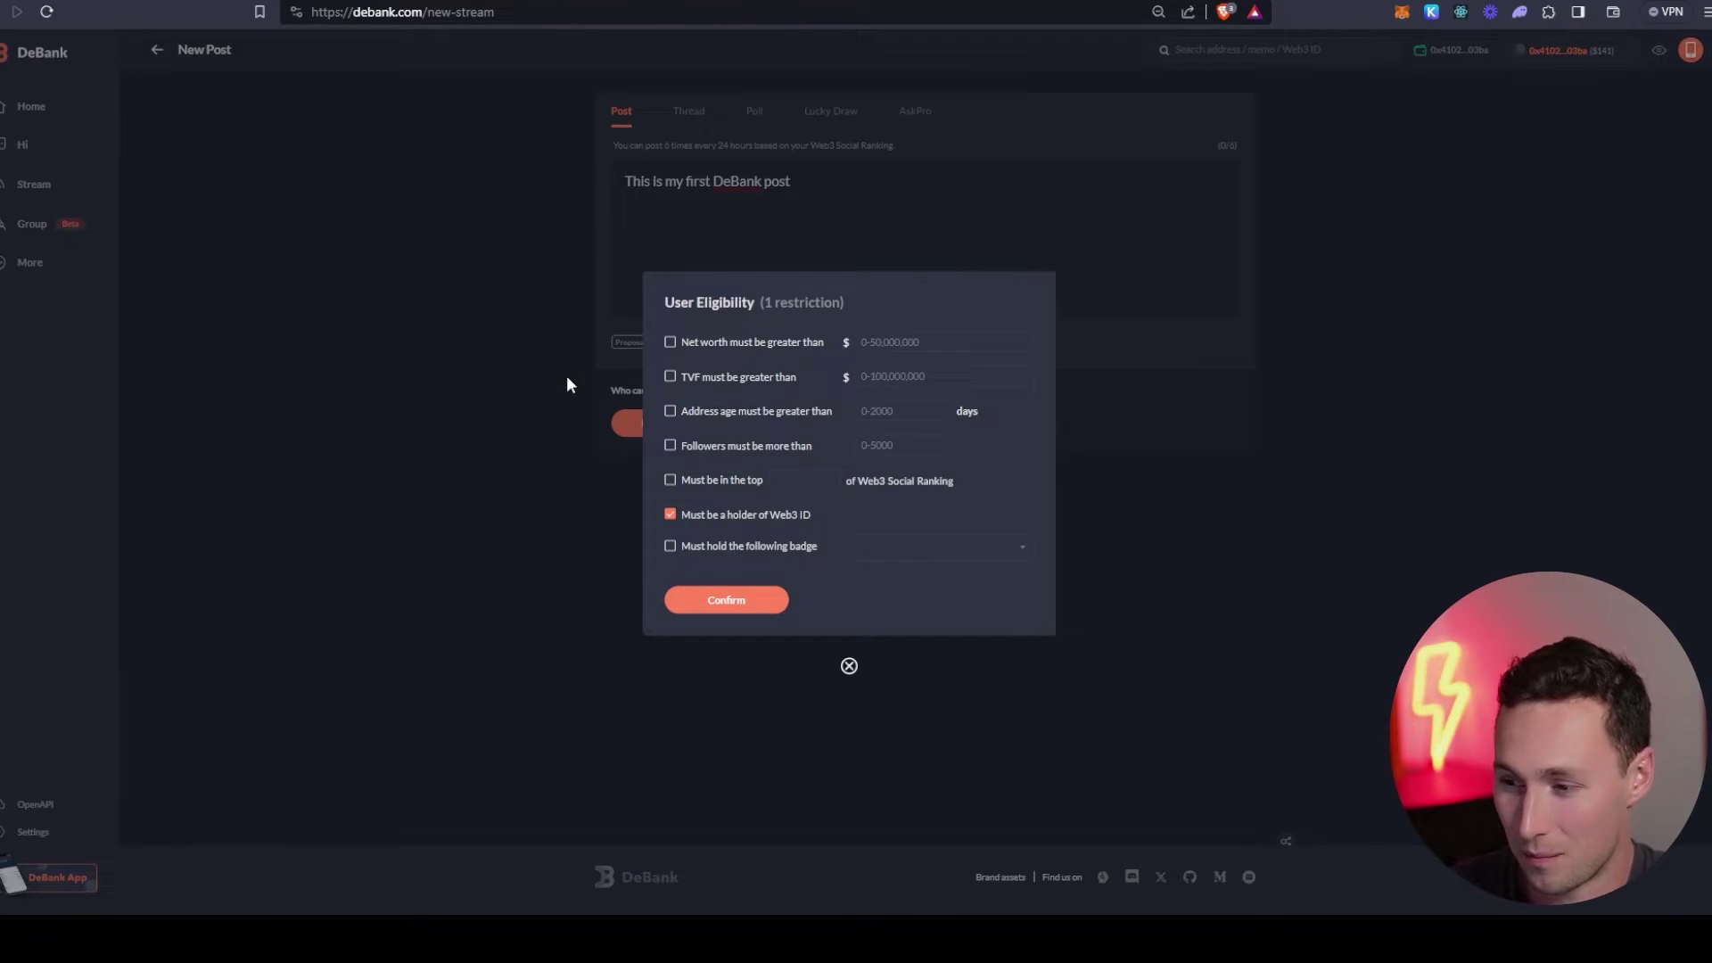
left_click(437, 373)
left_click(689, 423)
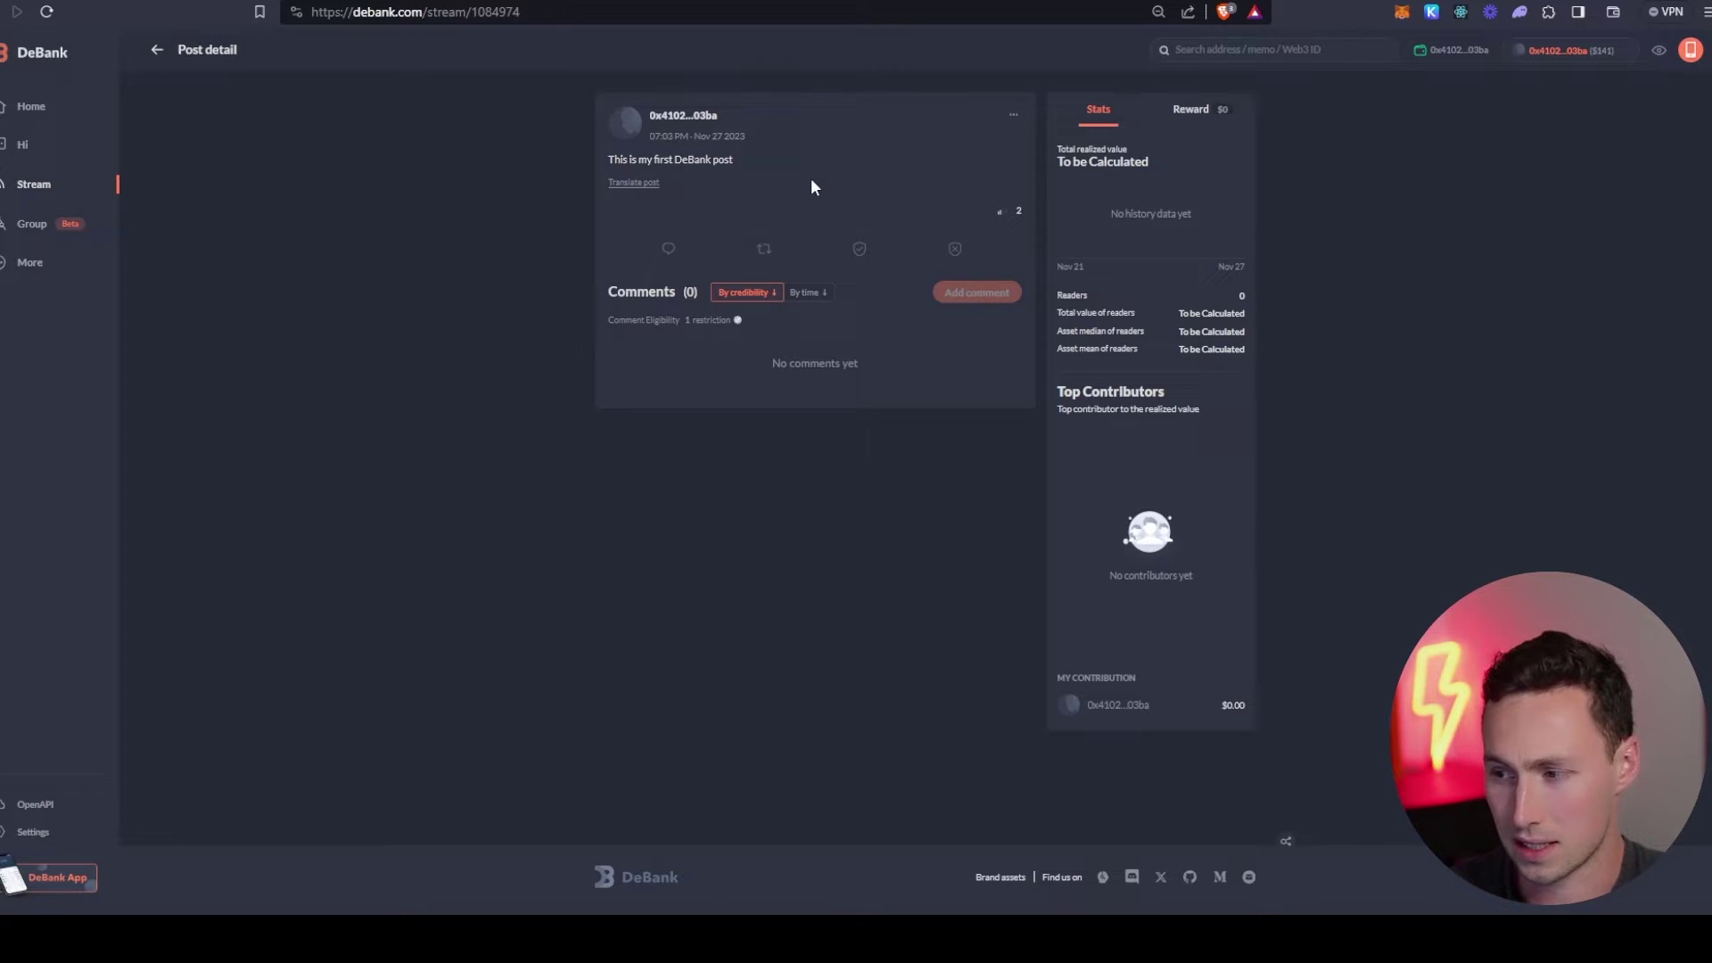
- Show the post's Reward tab with its $0.00 pool, then close and reopen the tab
left_click(1170, 121)
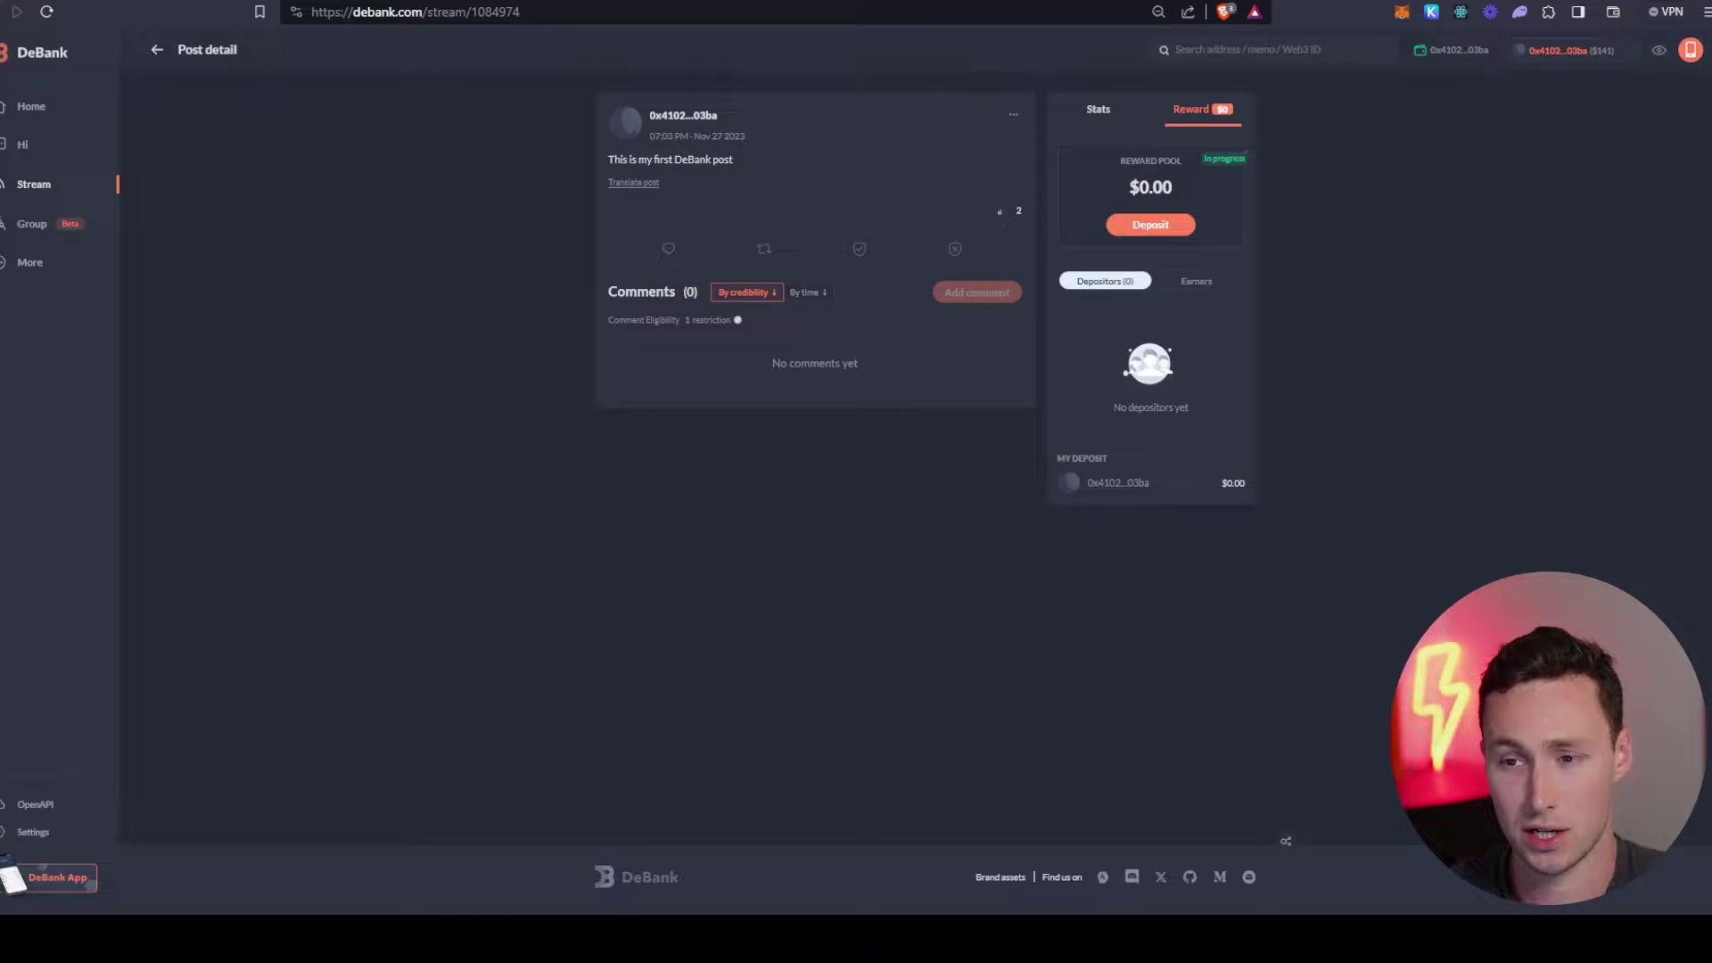
key("ctrl+w")
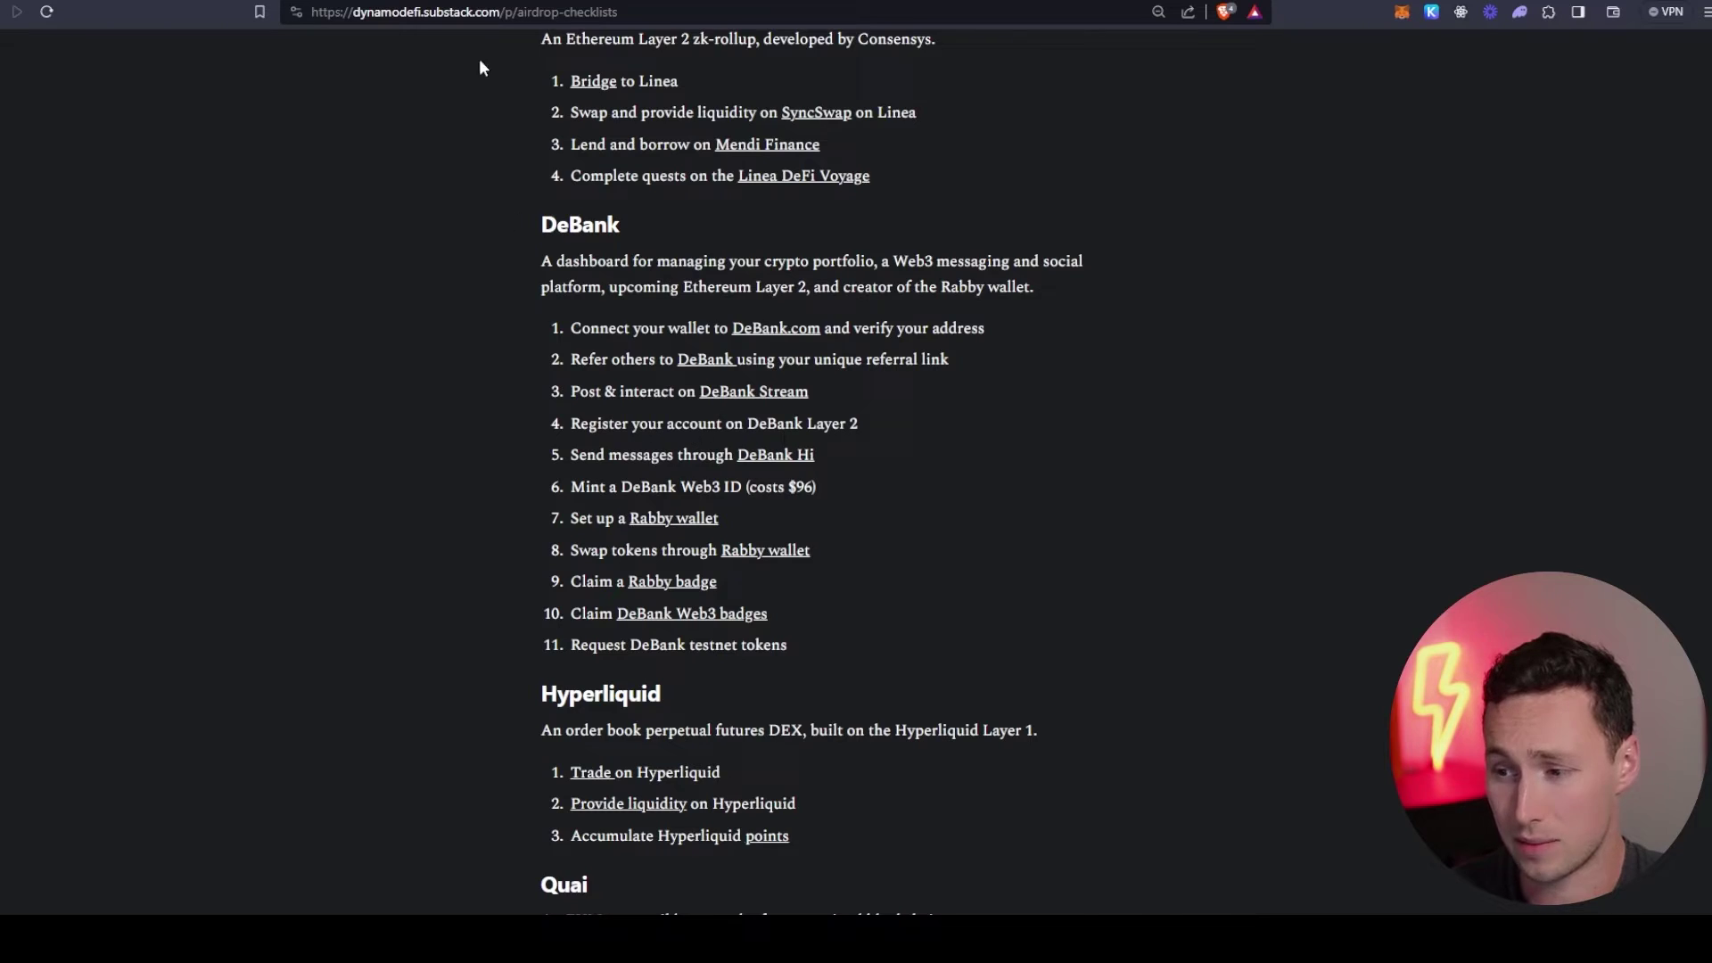
key("ctrl+shift+t")
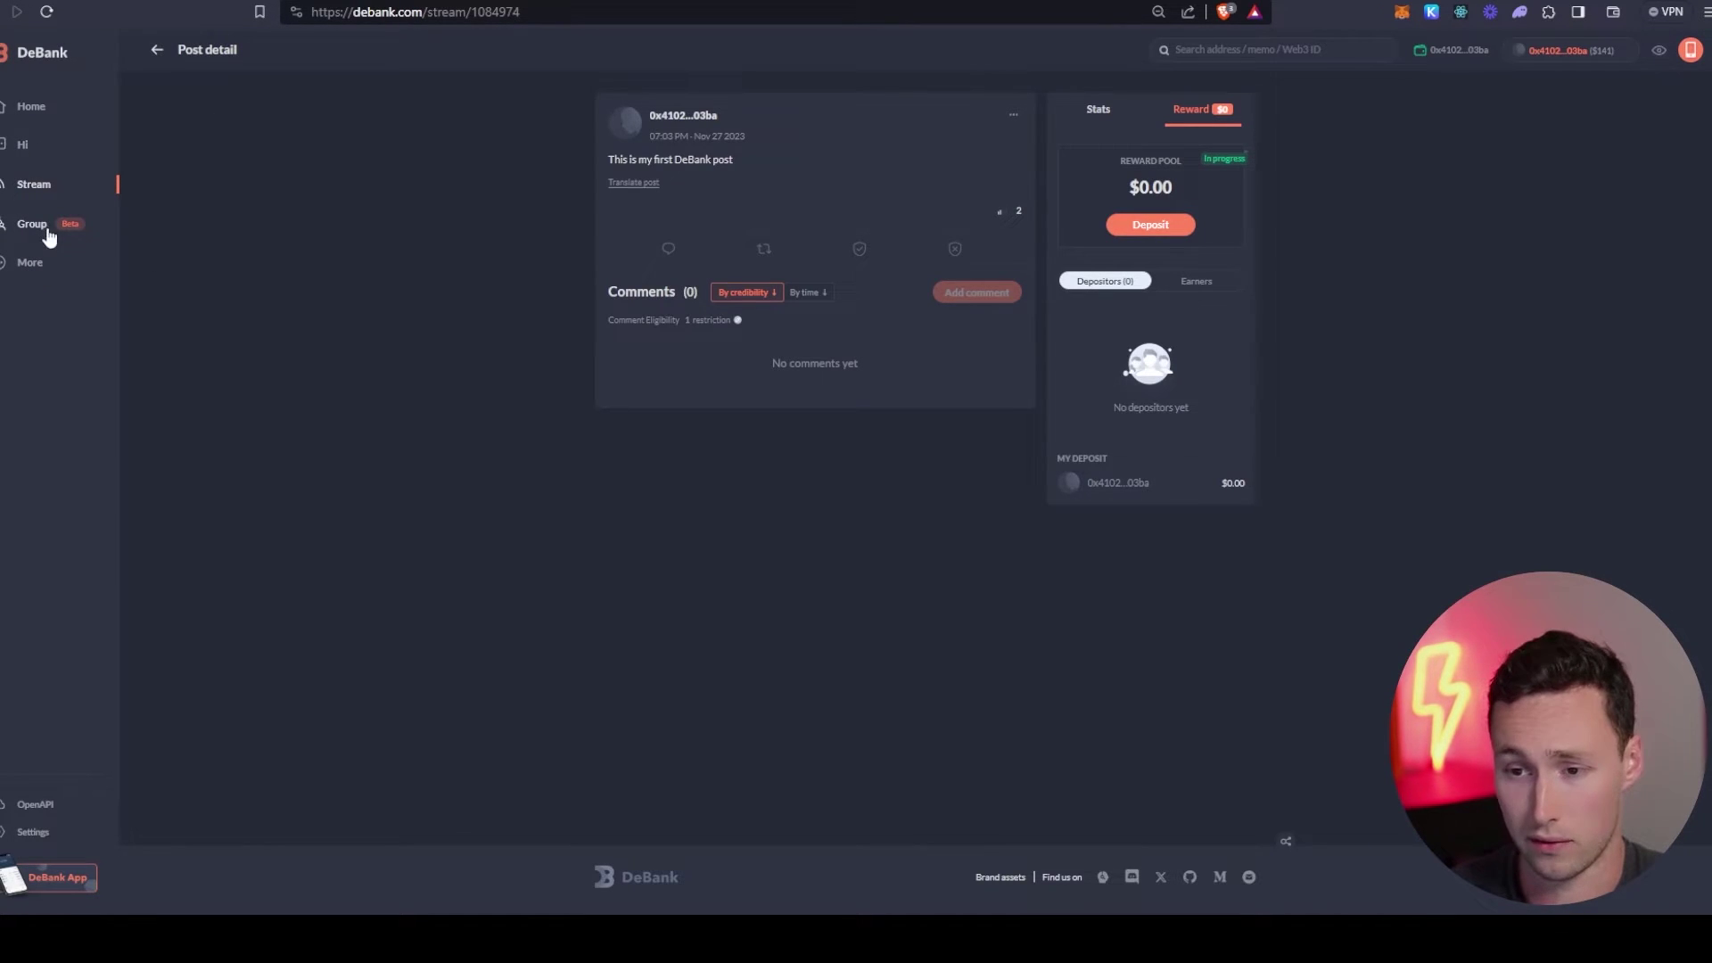
- Open Hi, highlight the DeBank L2 payment notice, and follow its Register button
left_click(30, 151)
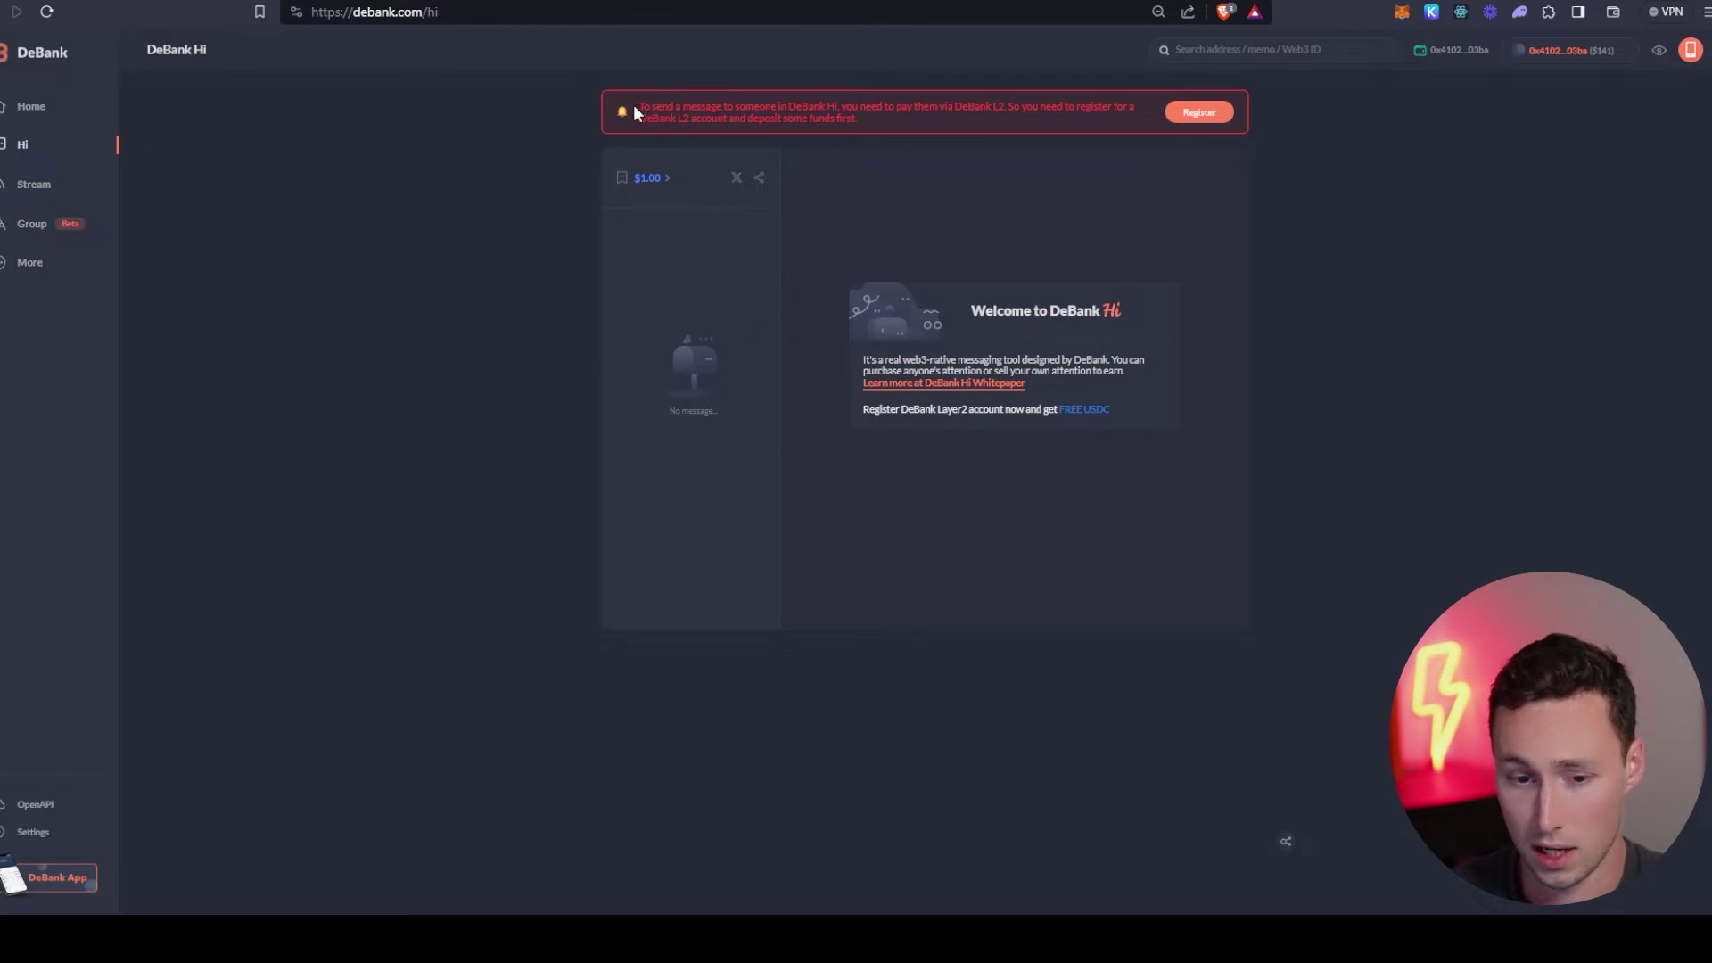
left_click_drag(635, 106, 671, 125)
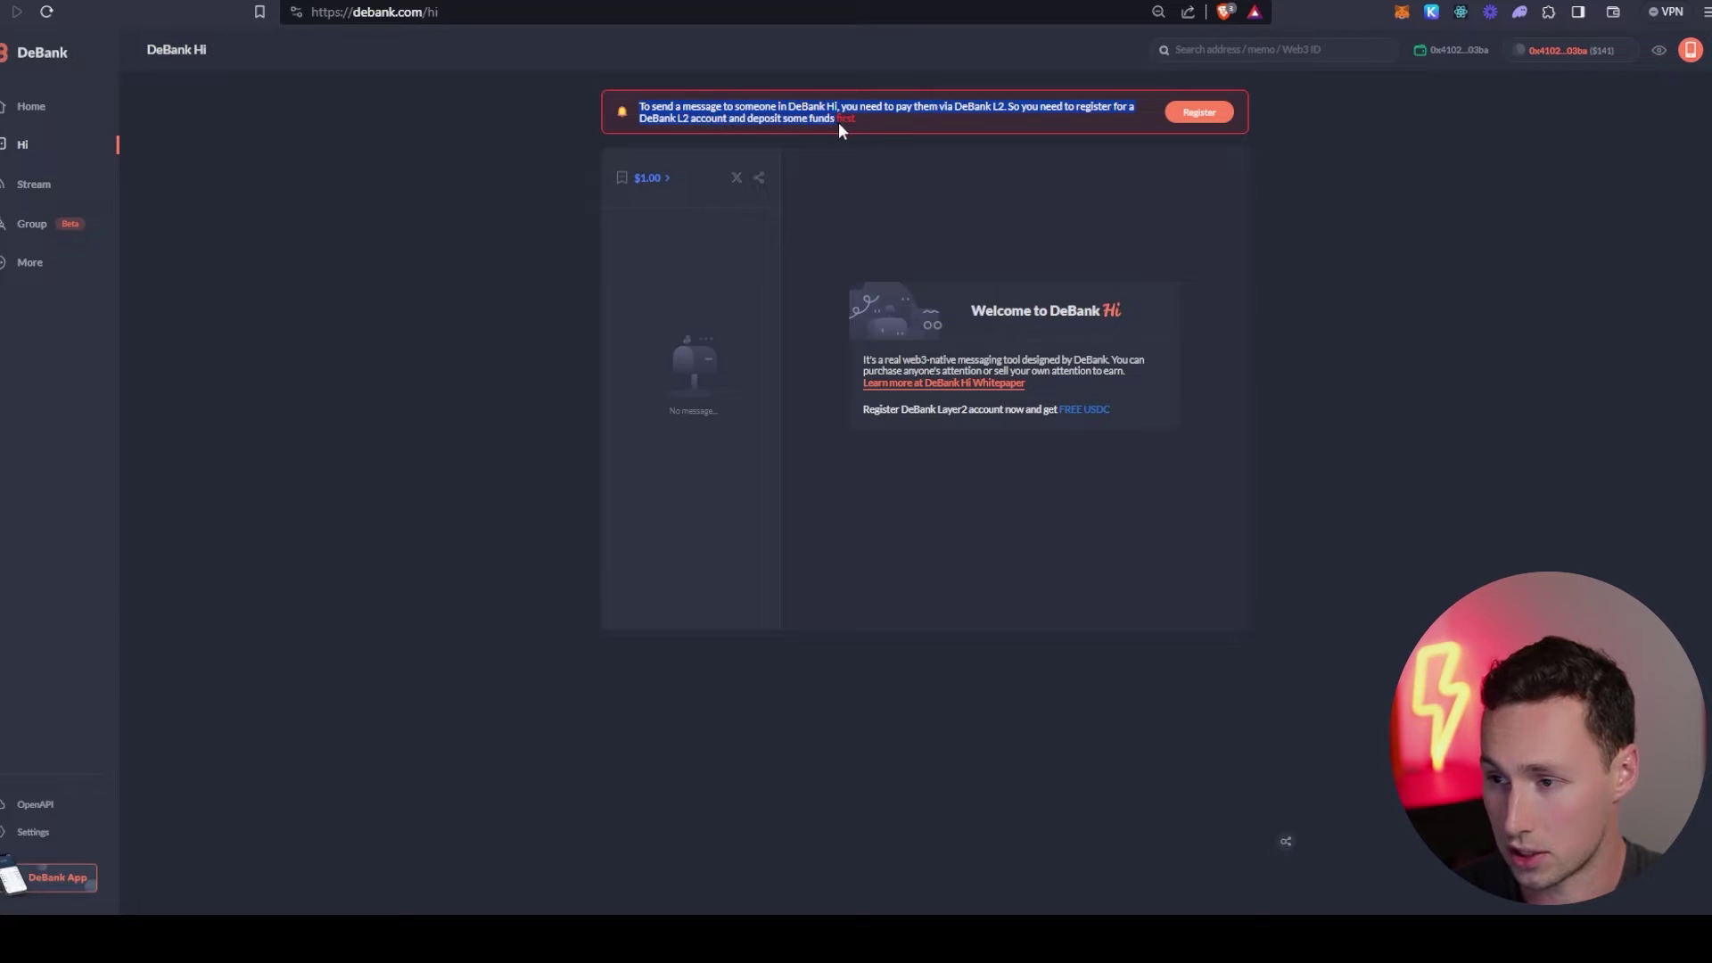
left_click(864, 134)
left_click(1200, 112)
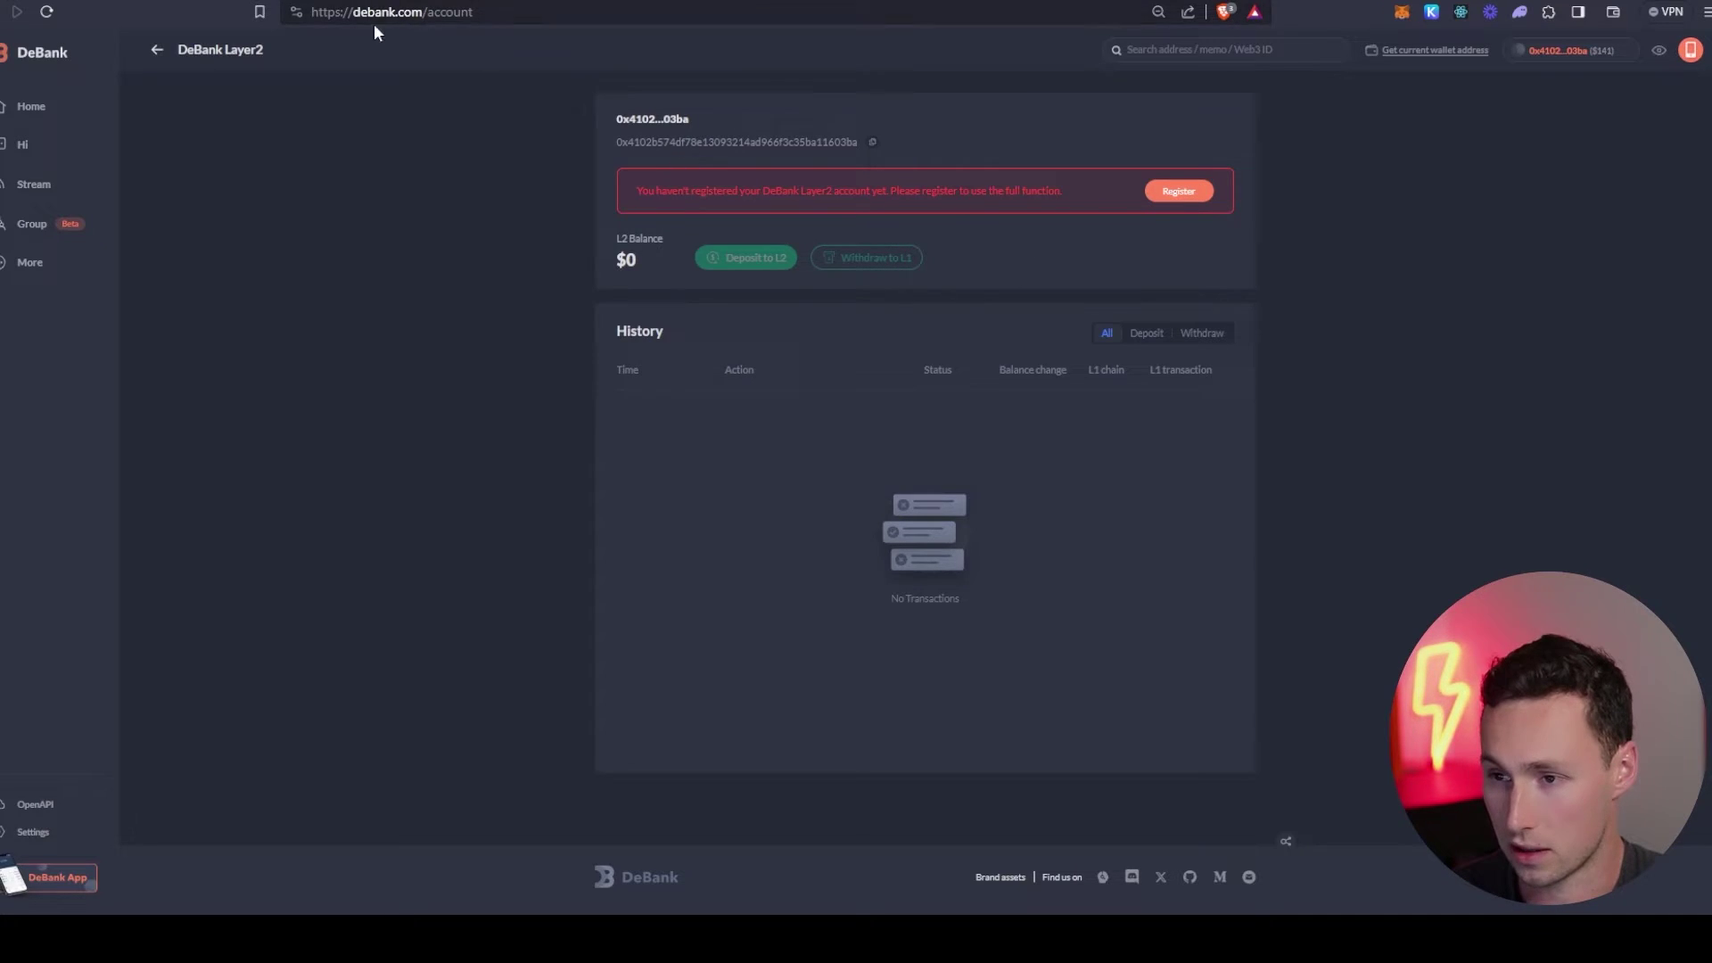
- Register Layer2 on Ethereum via MetaMask, sign the DeBankKey request and set a six-digit password
left_click(1185, 194)
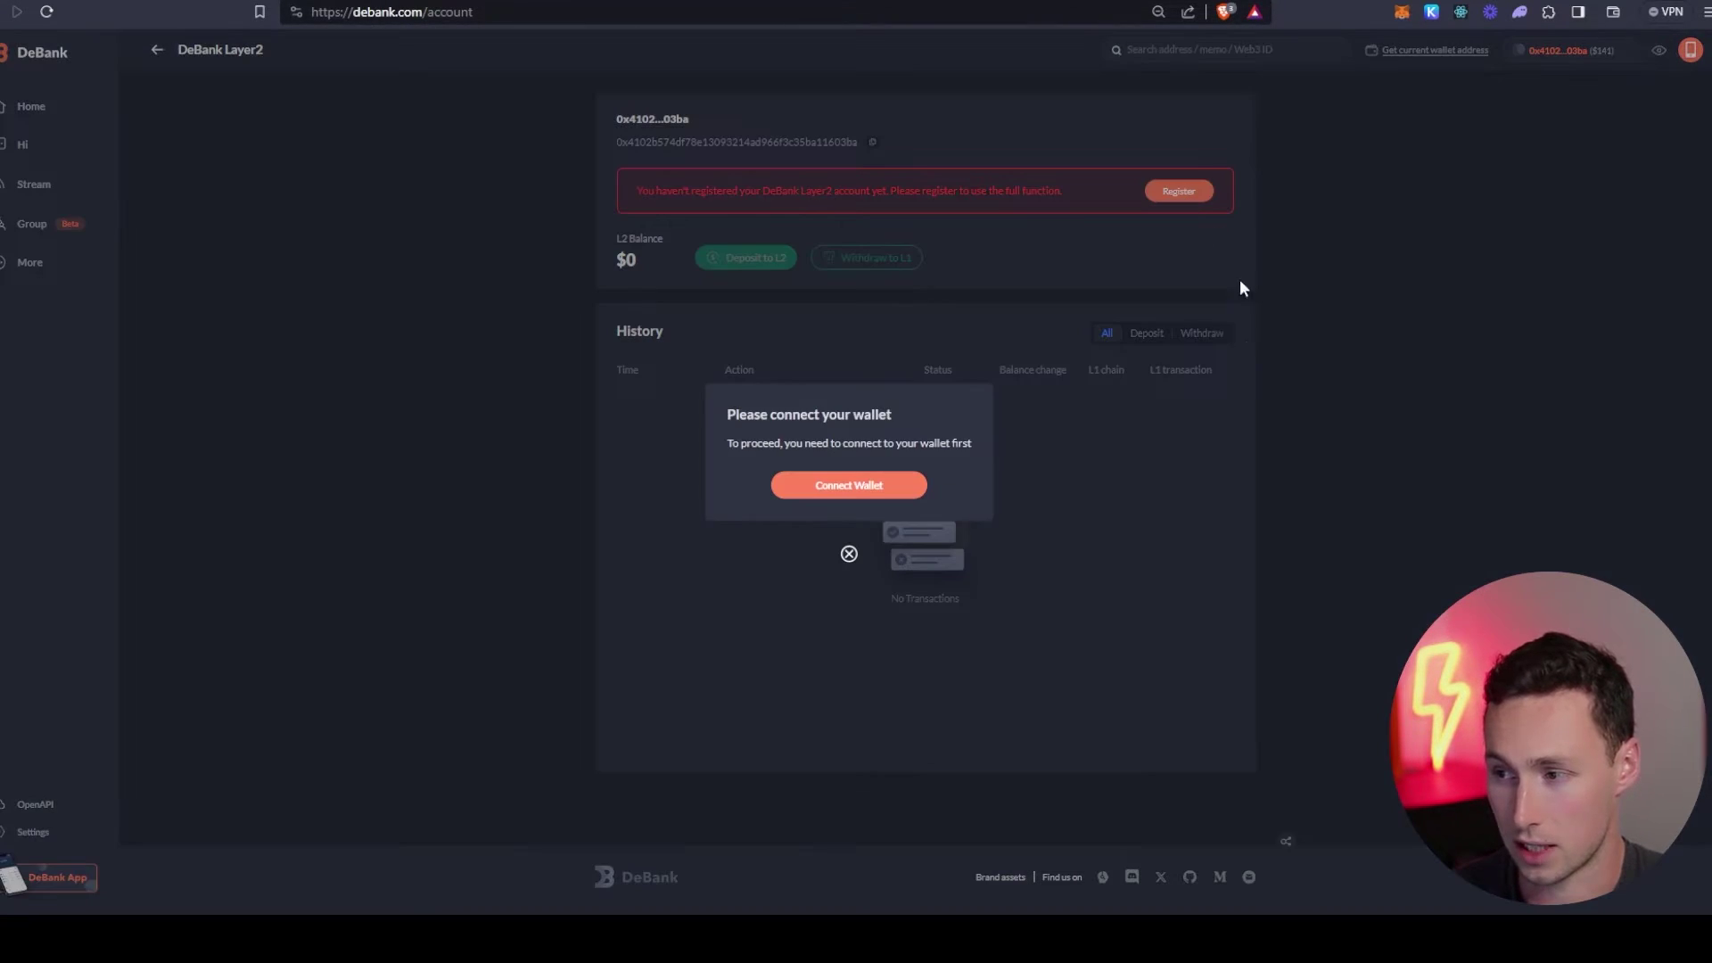
left_click(854, 487)
left_click(848, 416)
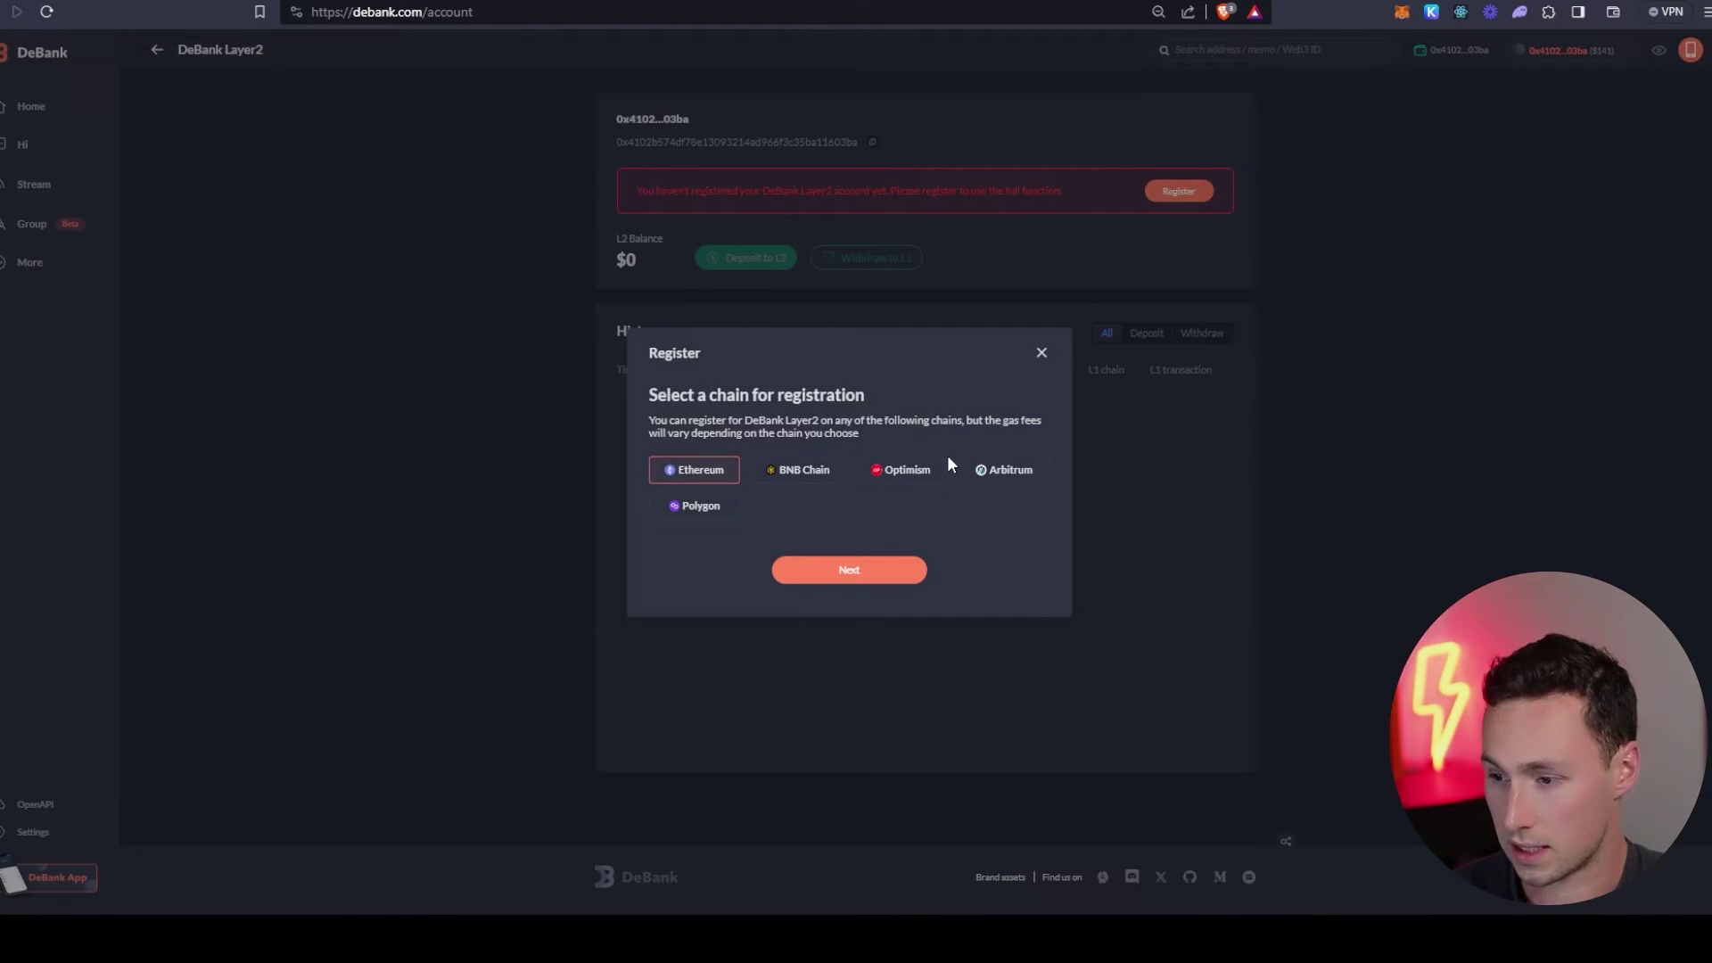
left_click(816, 577)
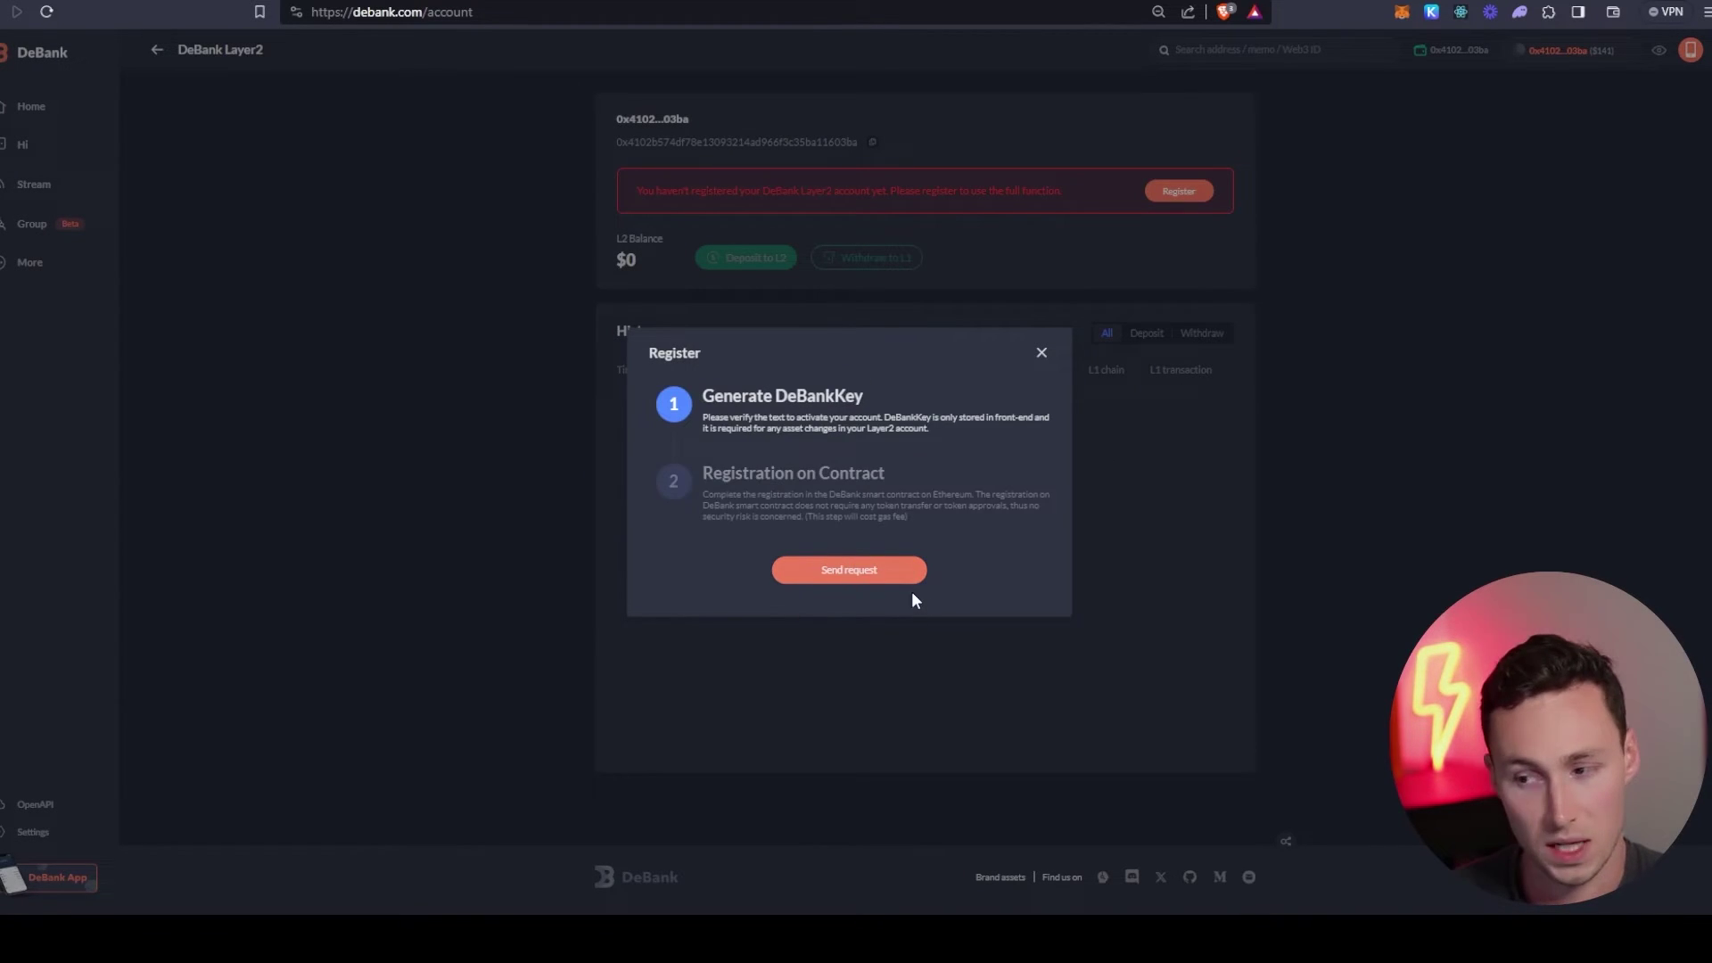
left_click(865, 579)
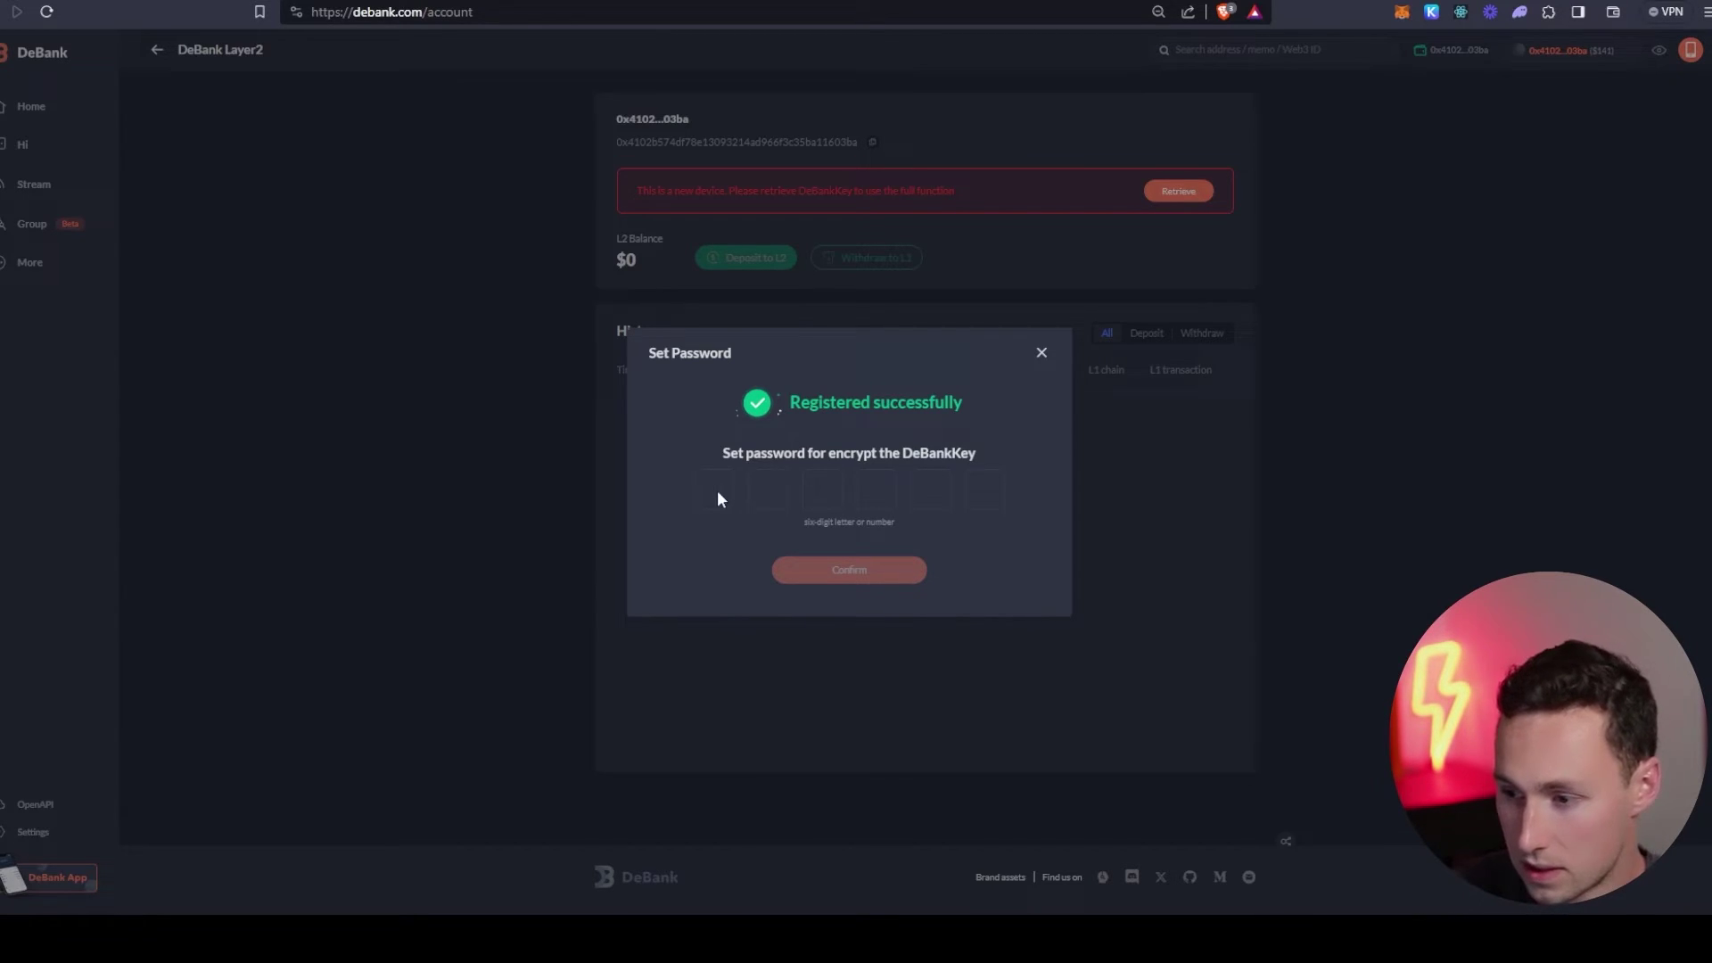
type("11")
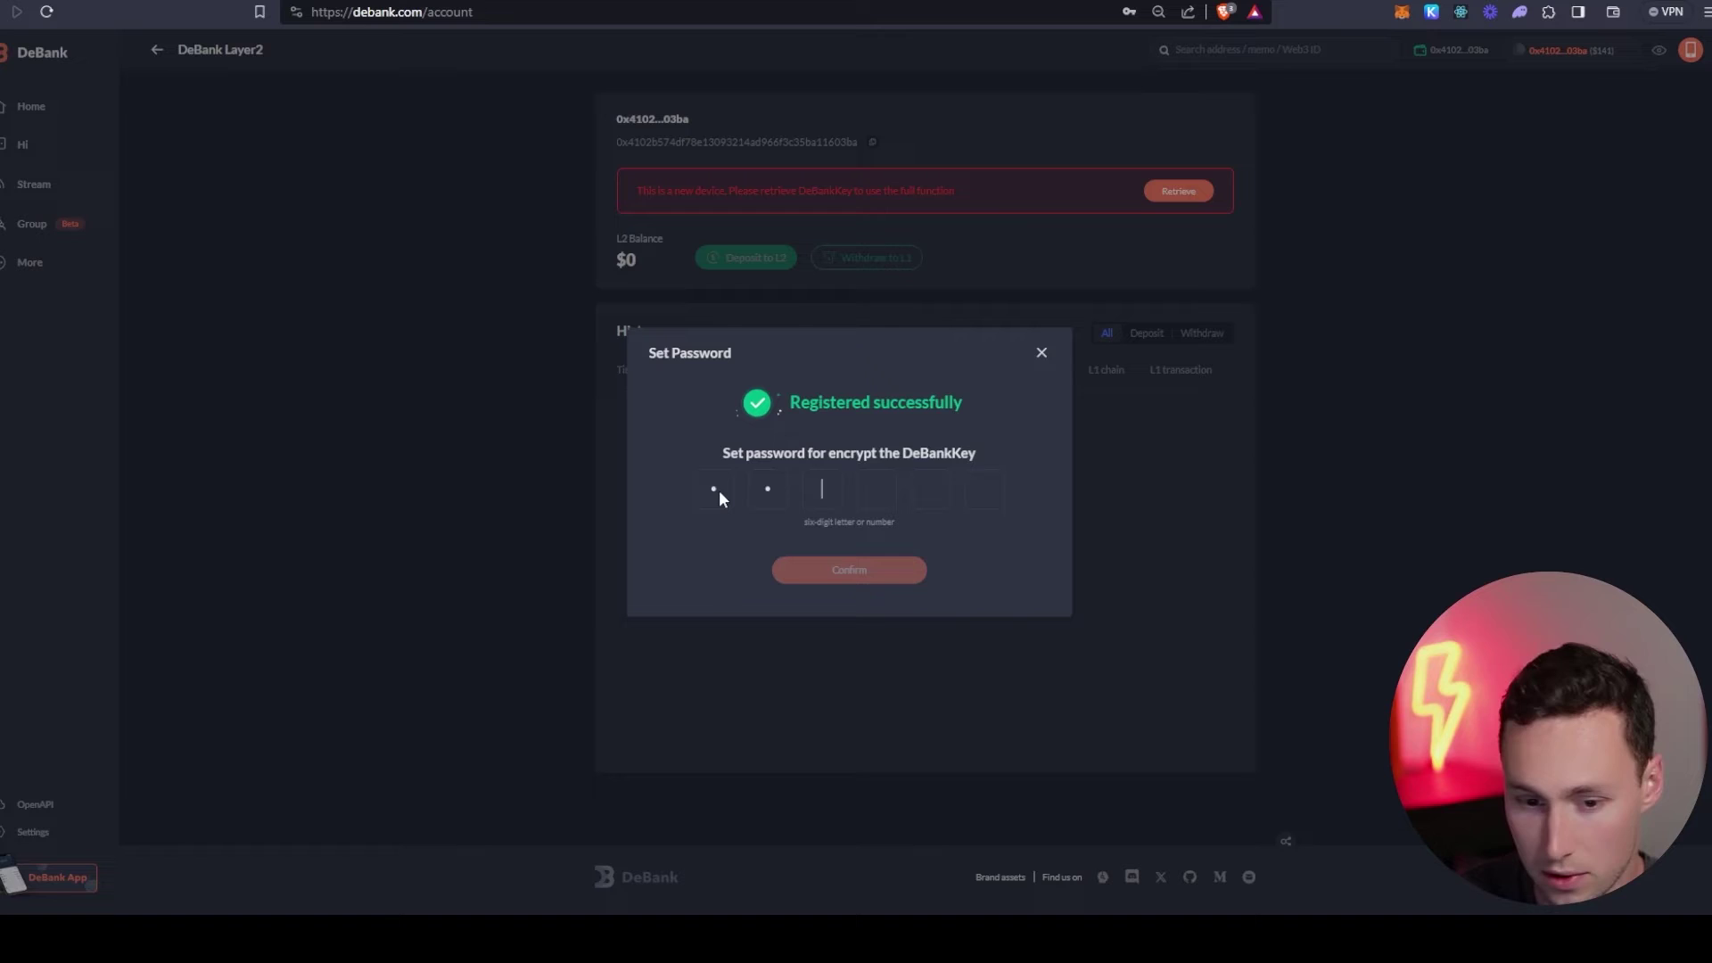
type("1111")
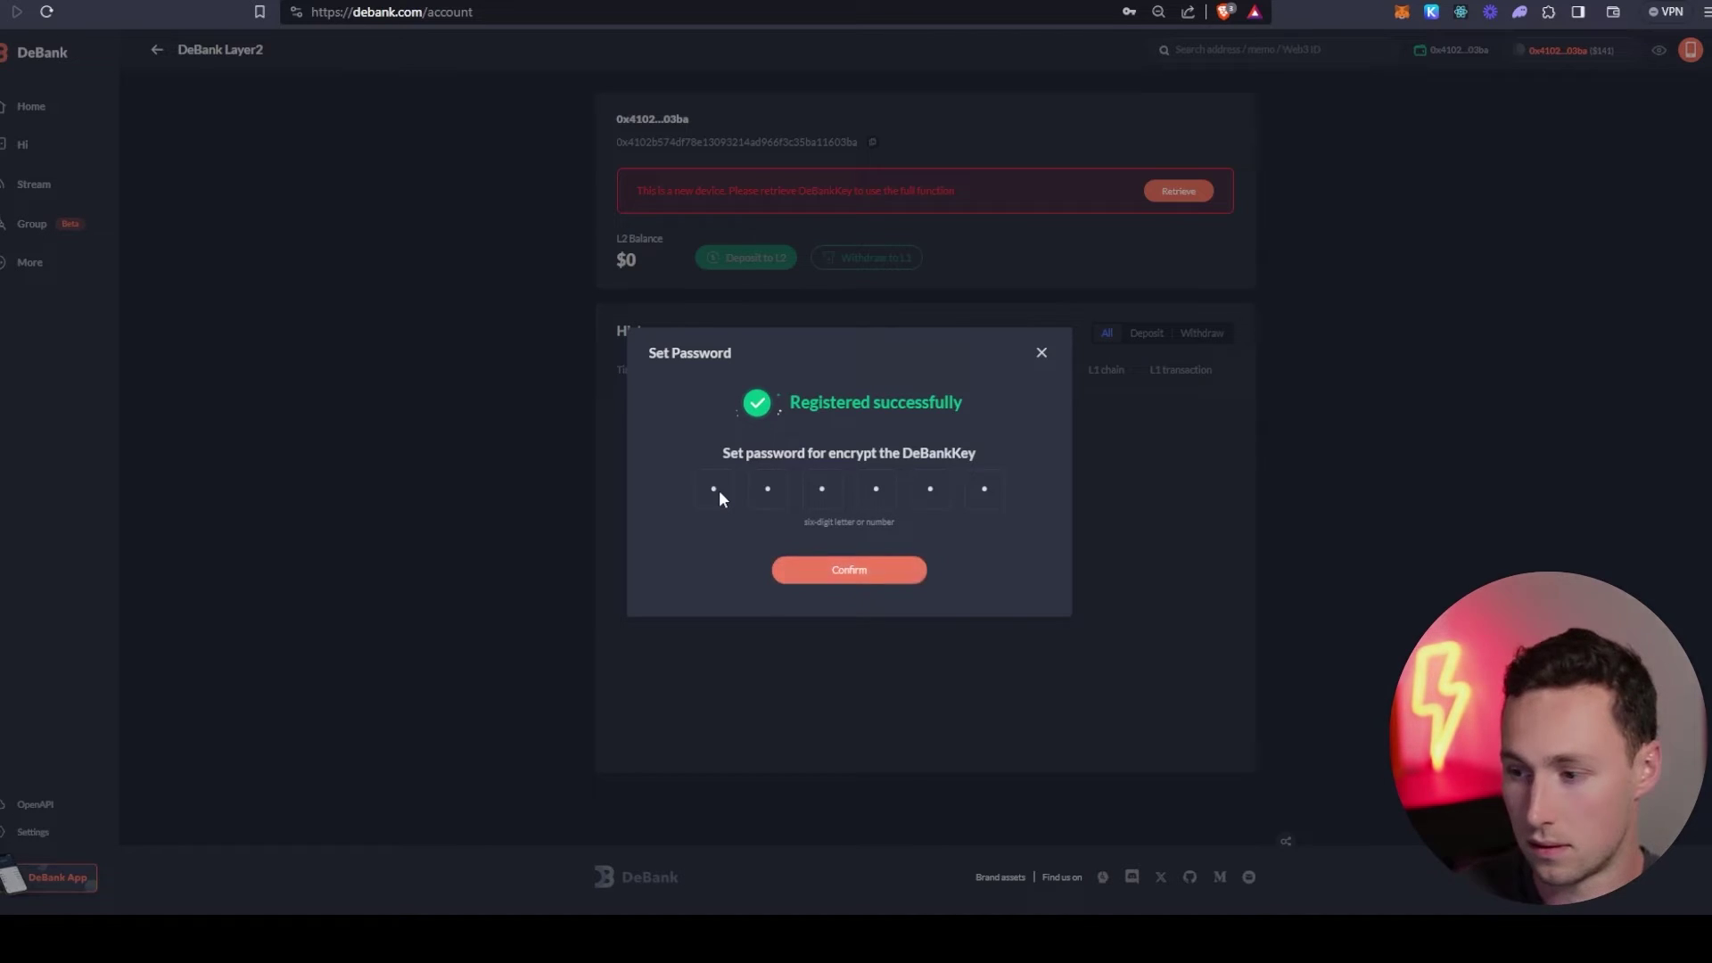
left_click(869, 575)
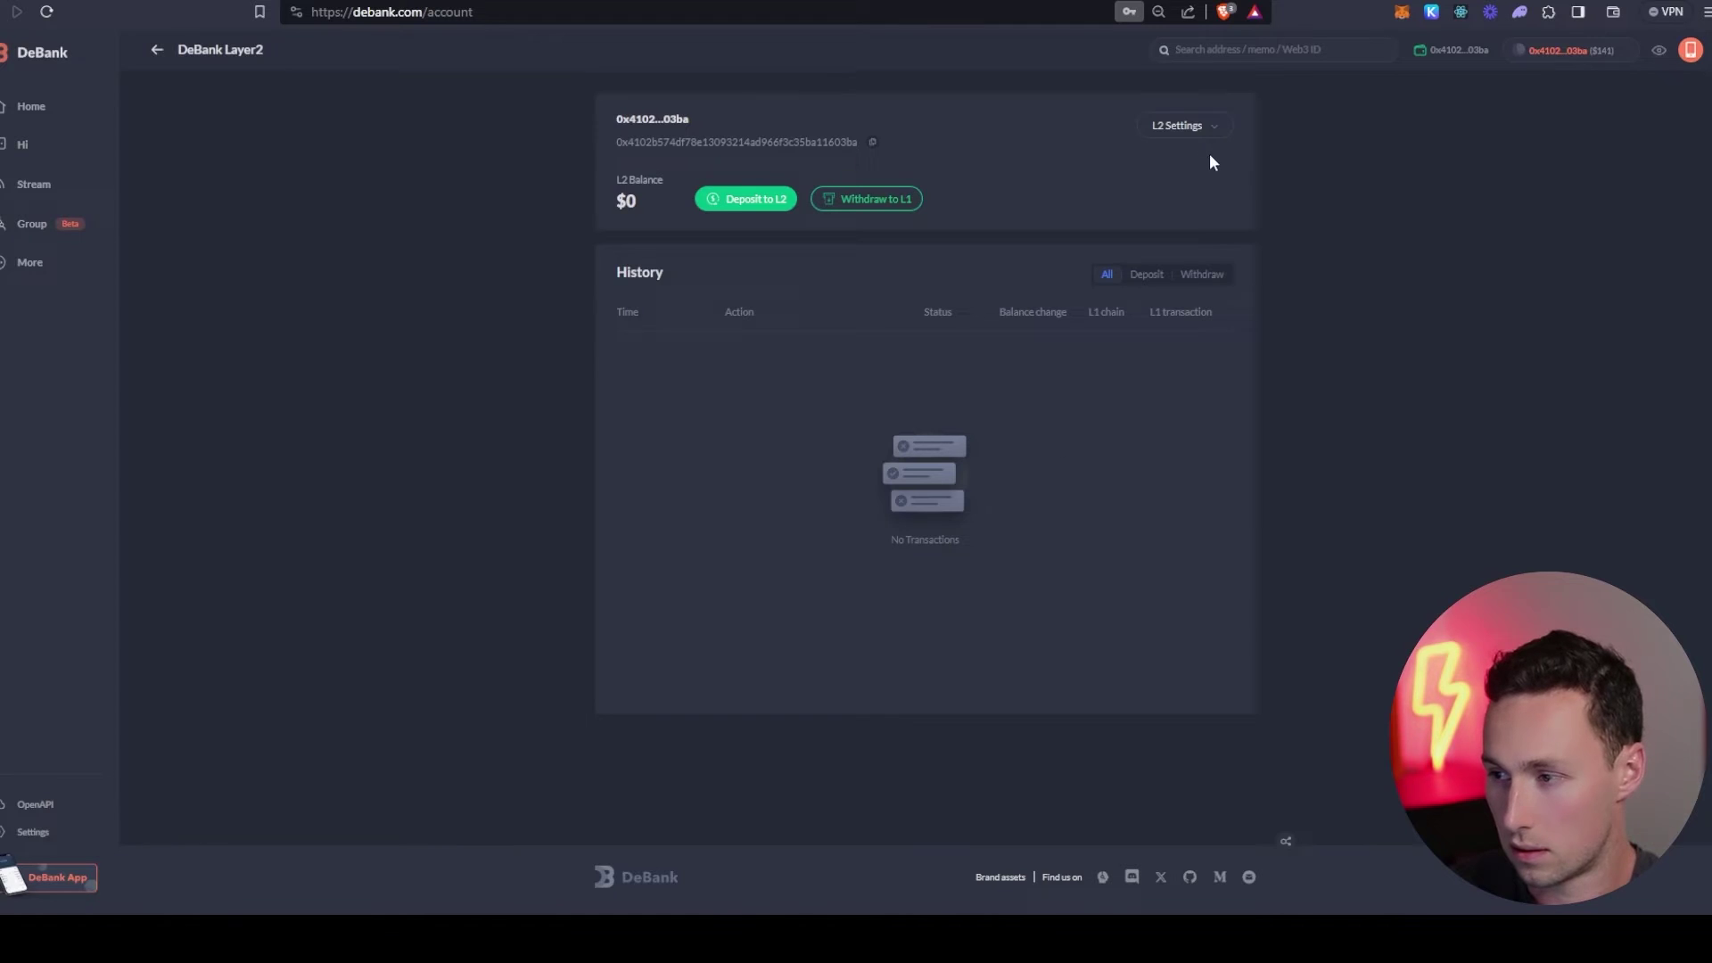
left_click(753, 201)
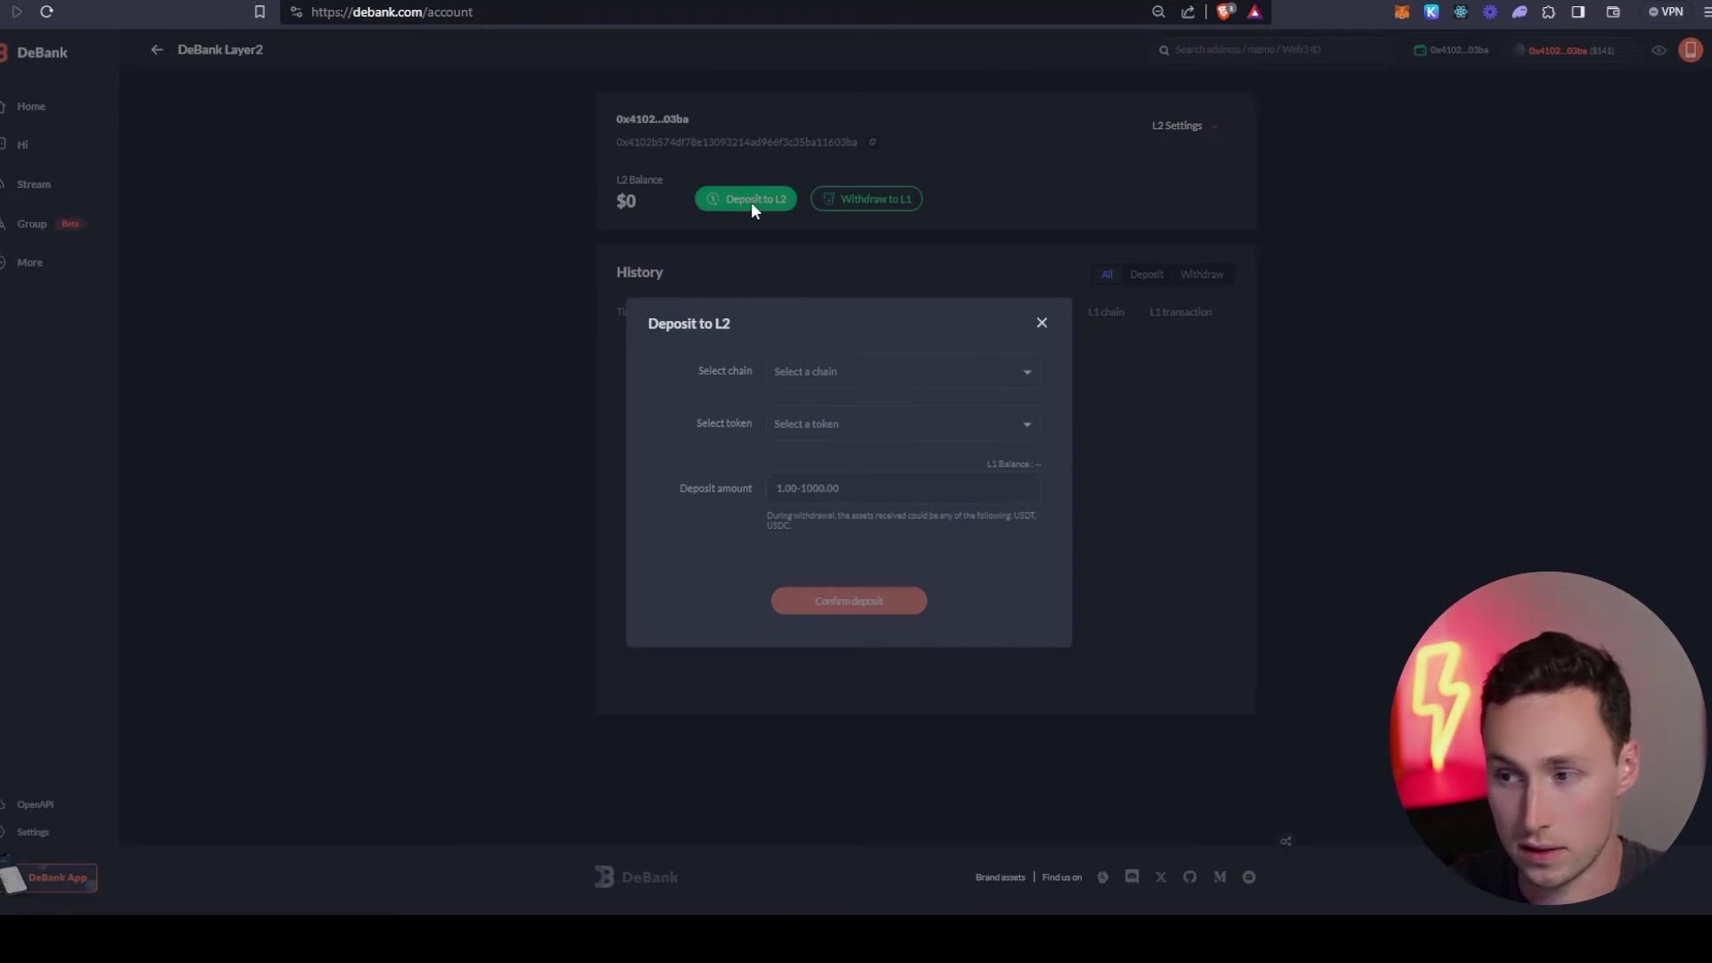
left_click(895, 381)
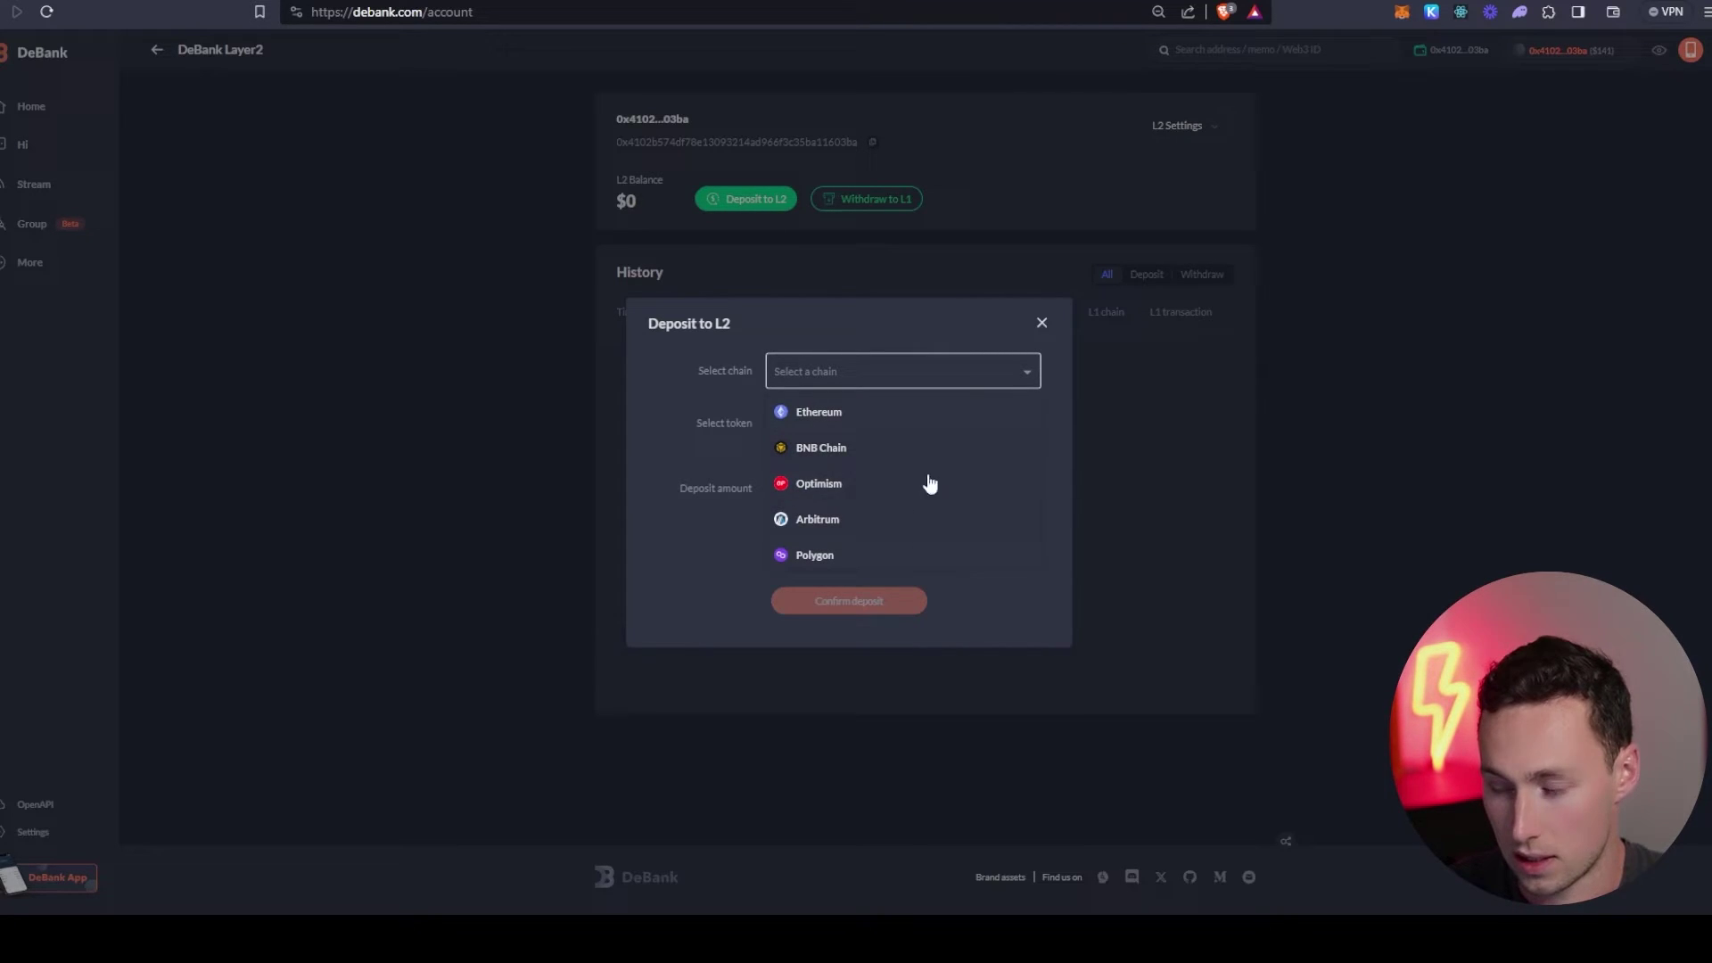
left_click(691, 410)
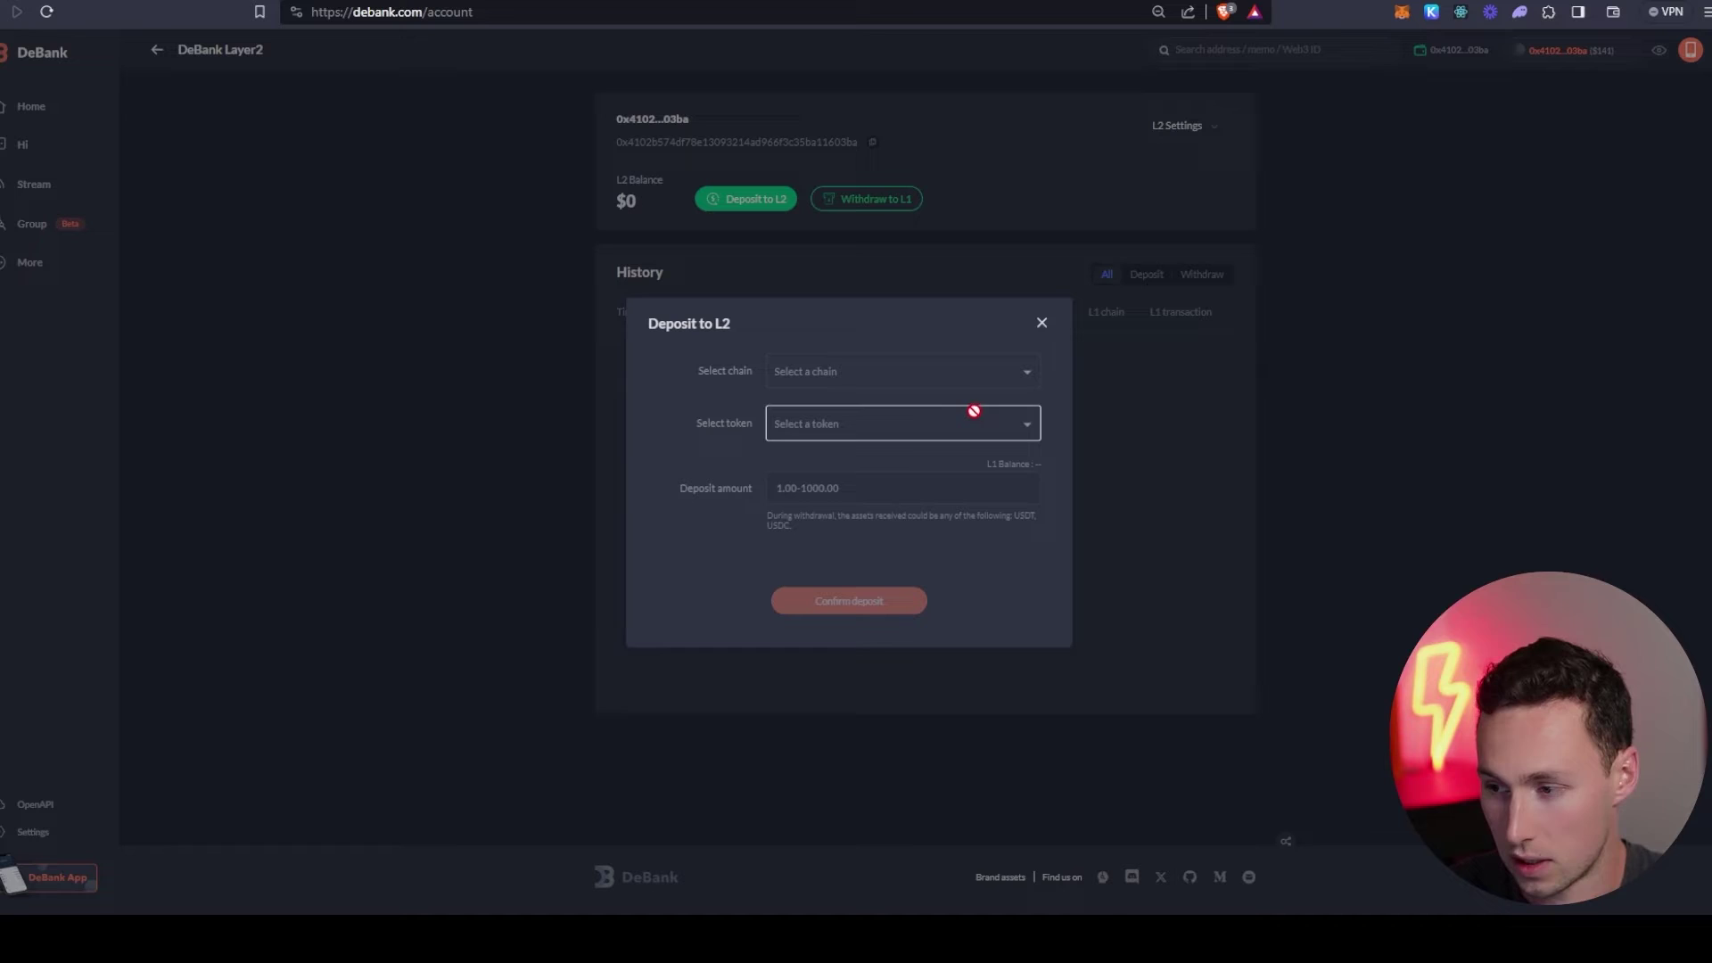
left_click(826, 382)
left_click(827, 408)
left_click(924, 475)
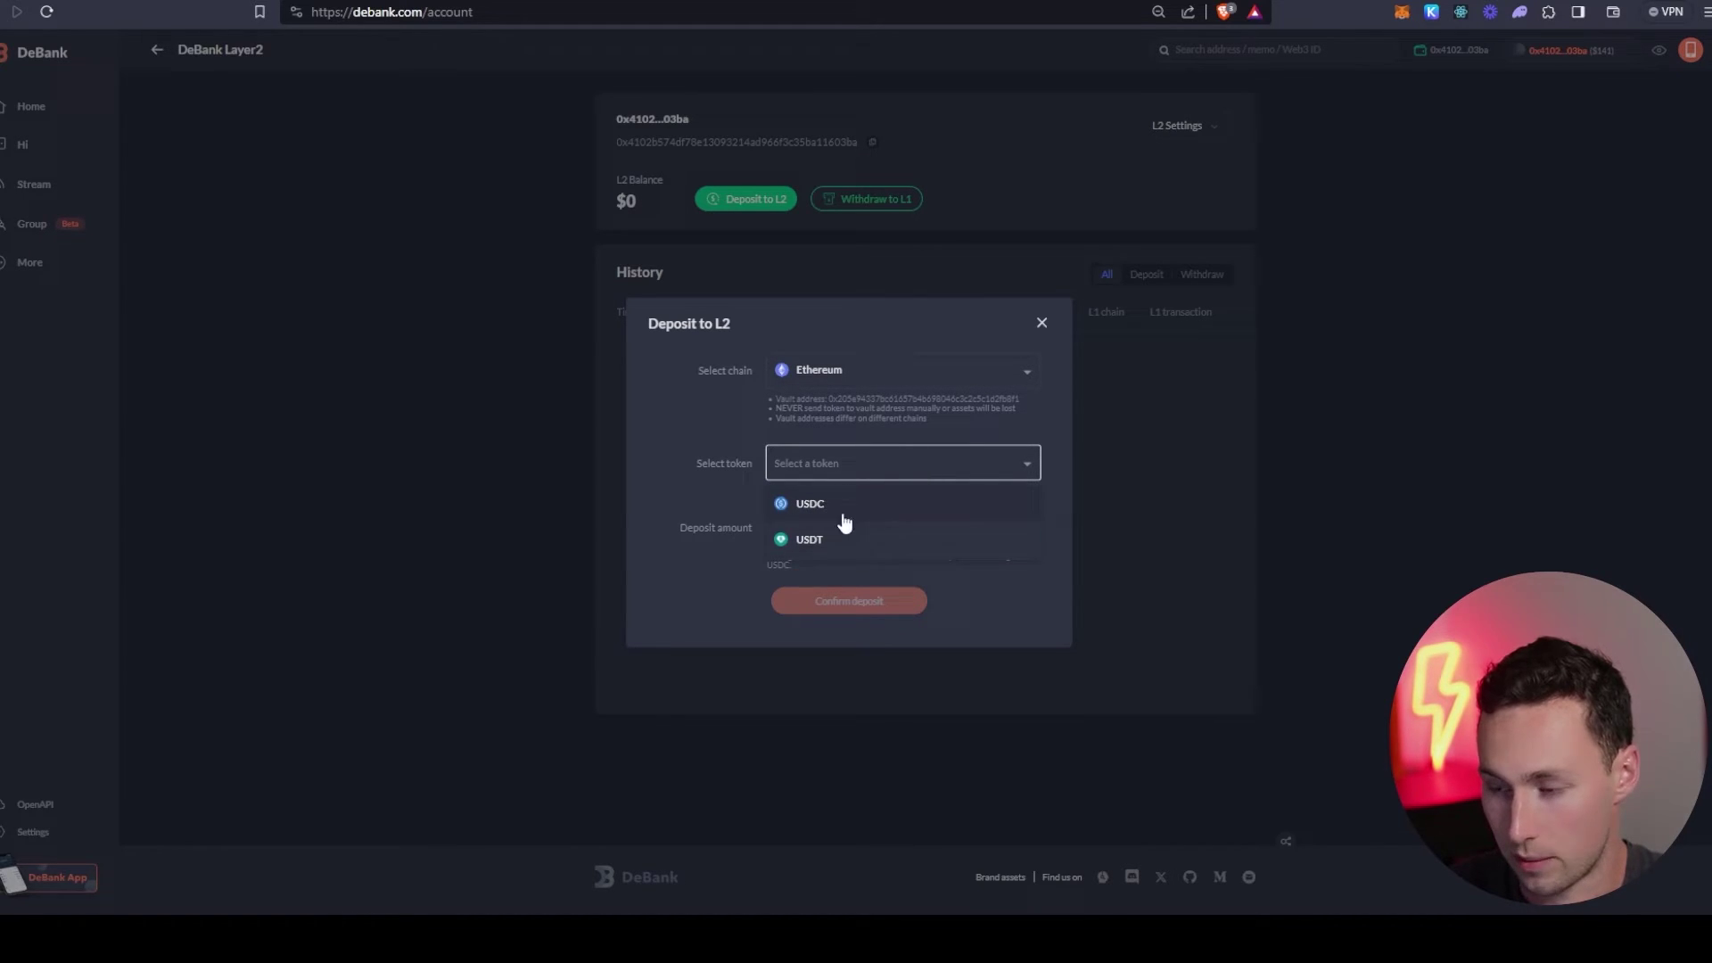
left_click(724, 426)
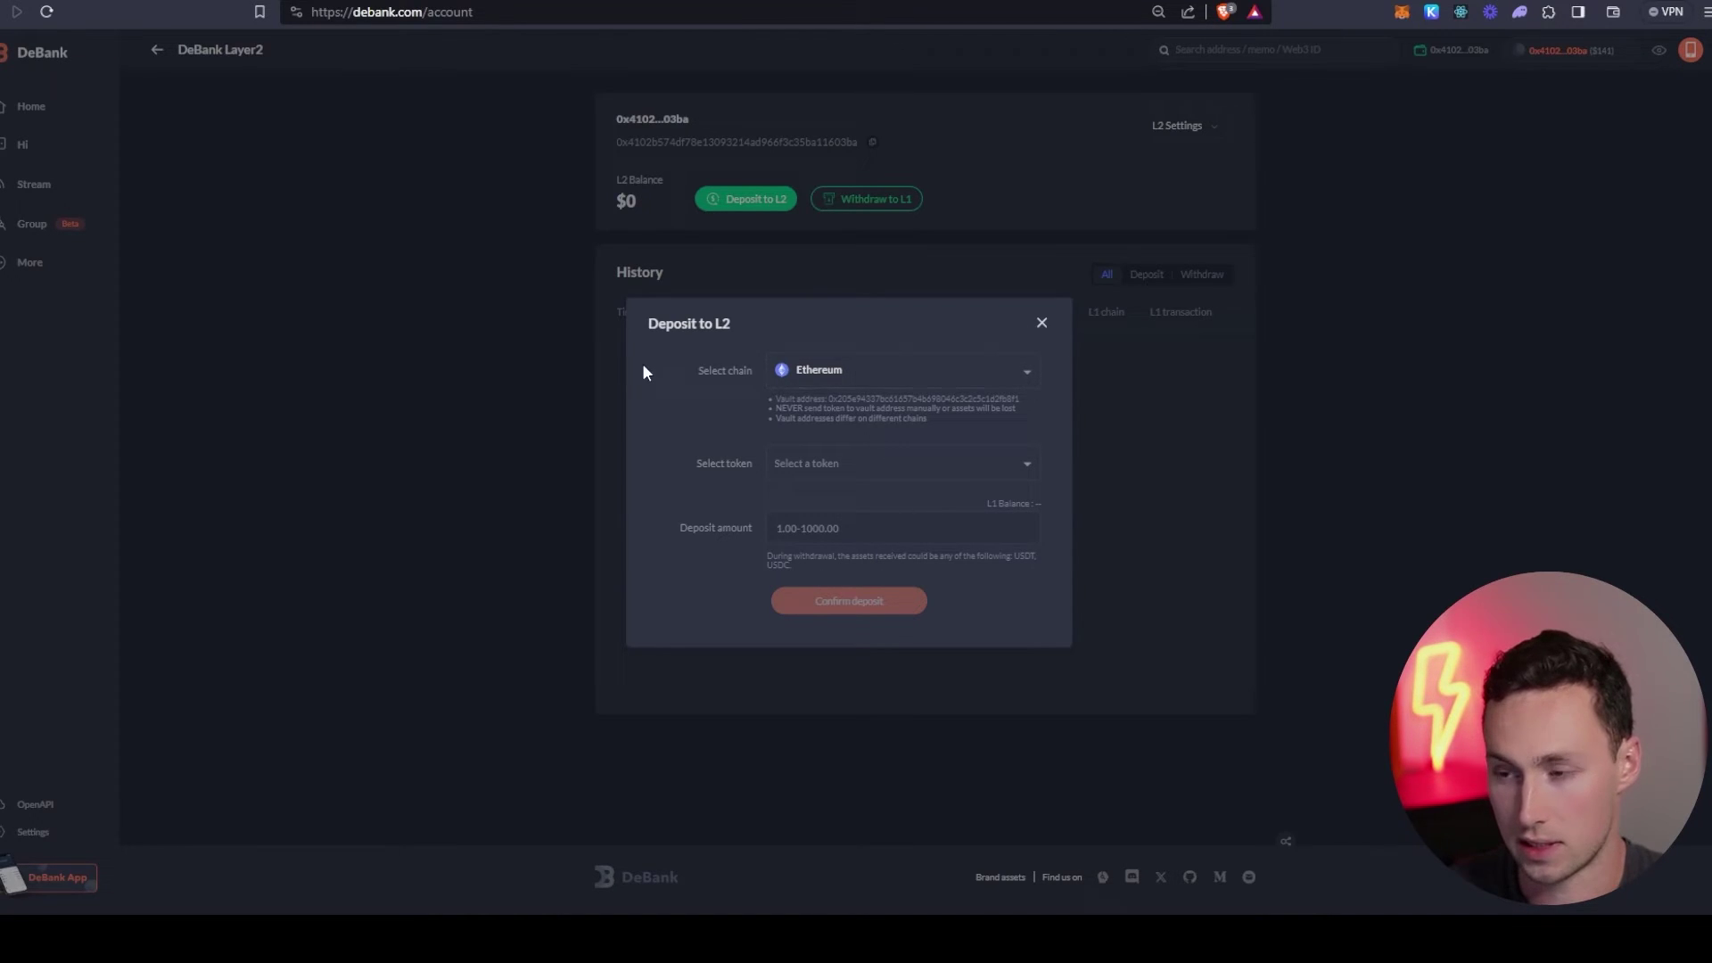
left_click(1041, 323)
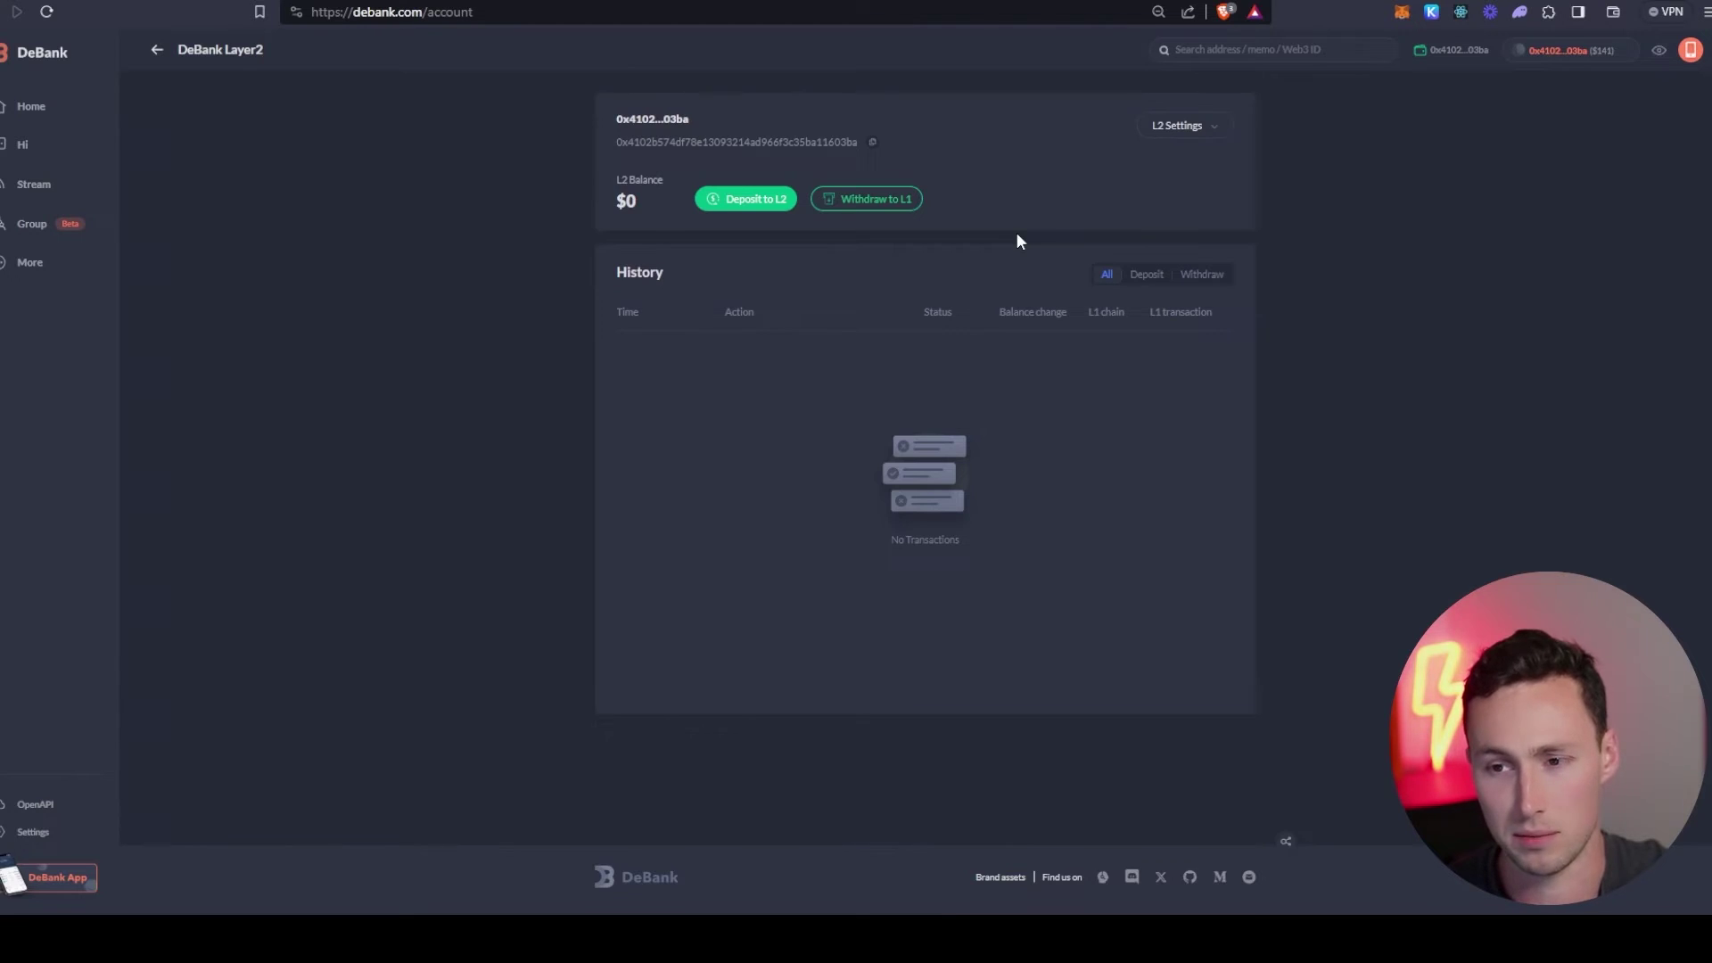
- Go back from the Layer2 page to the DeBank profile, glancing at the airdrop checklist
key("ctrl+Tab")
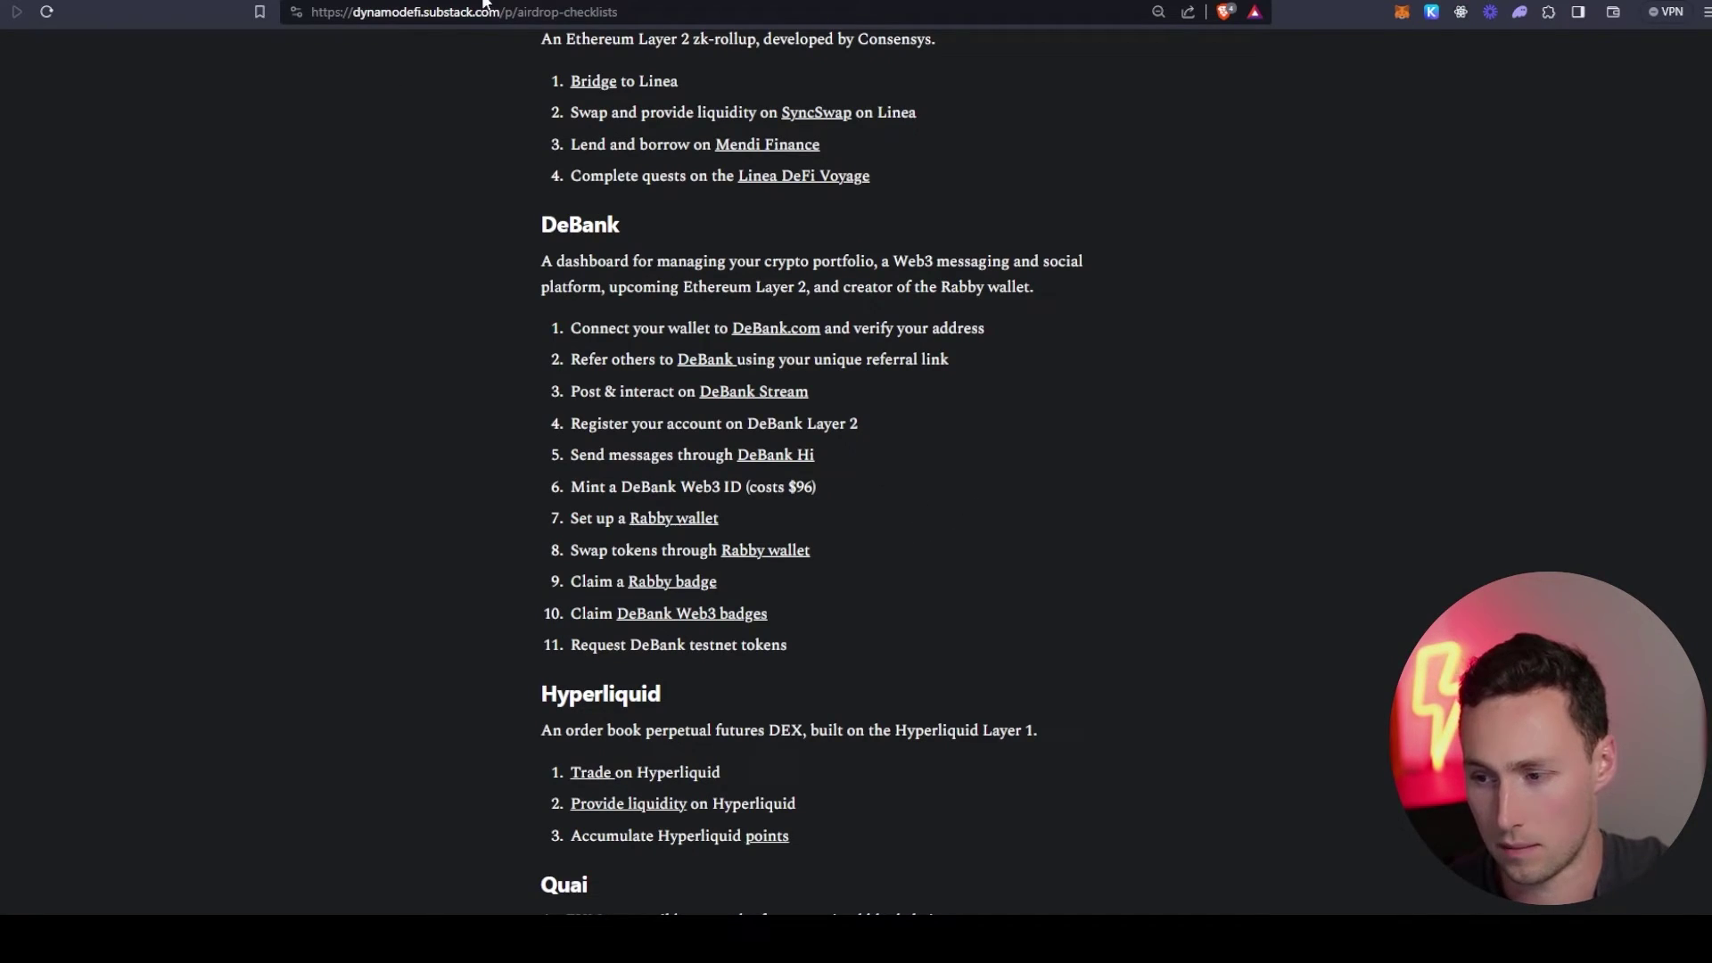
key("ctrl+shift+Tab")
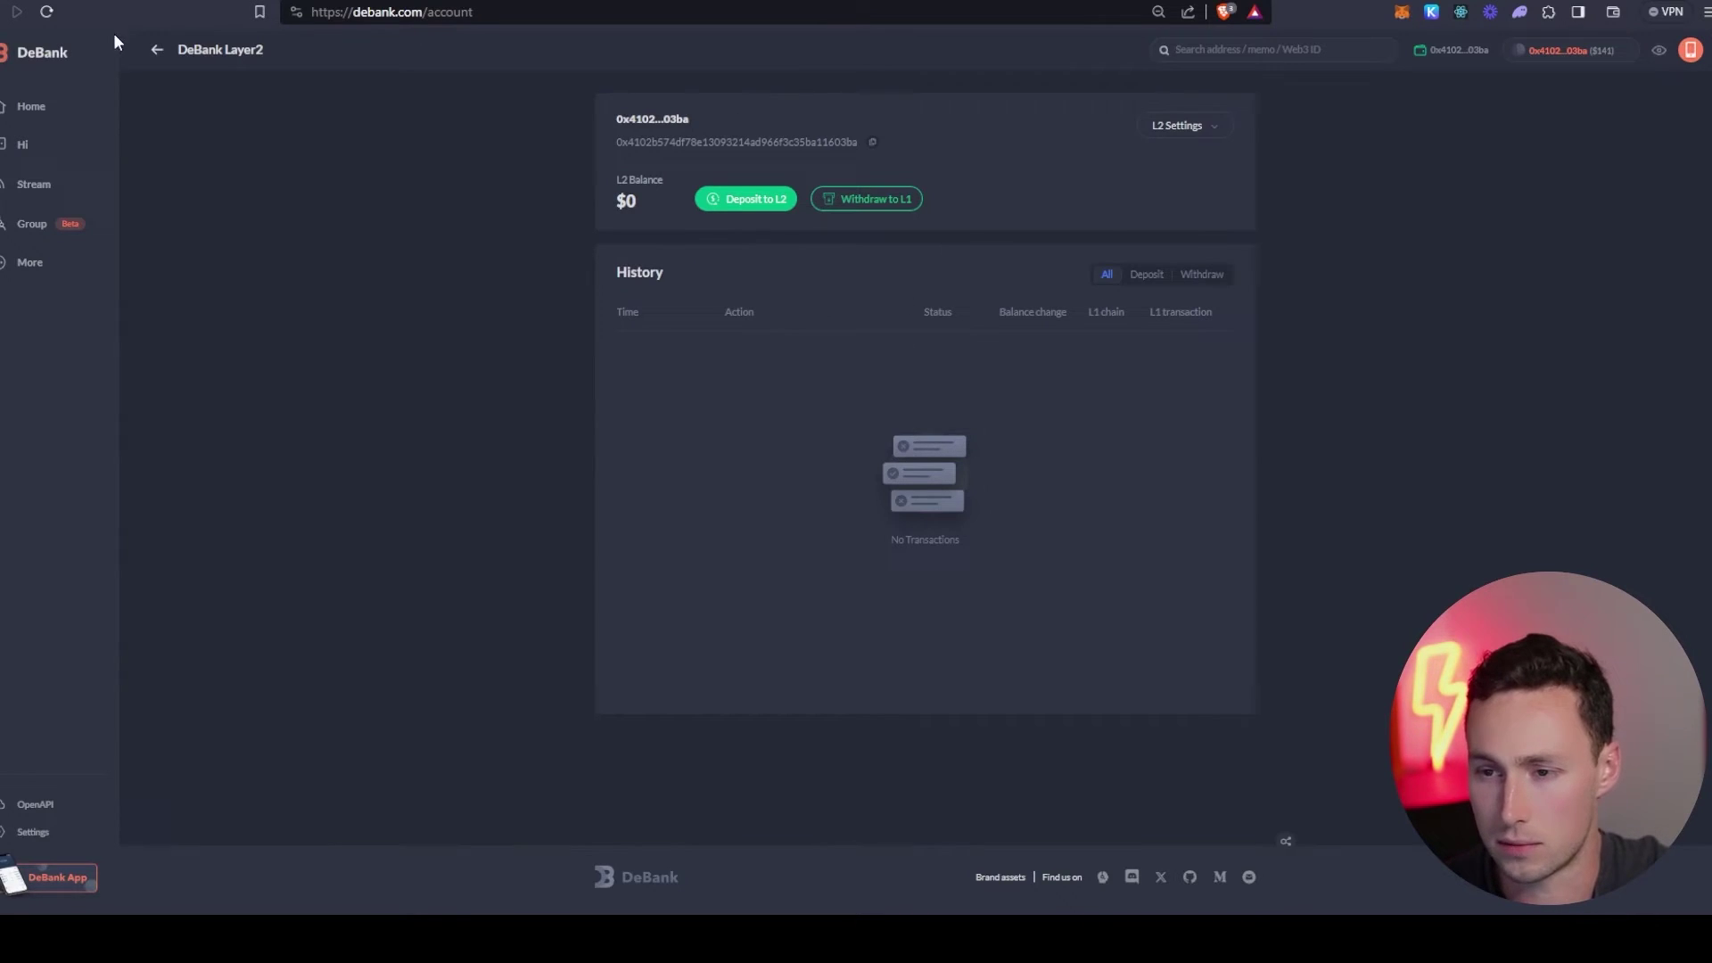
left_click(152, 59)
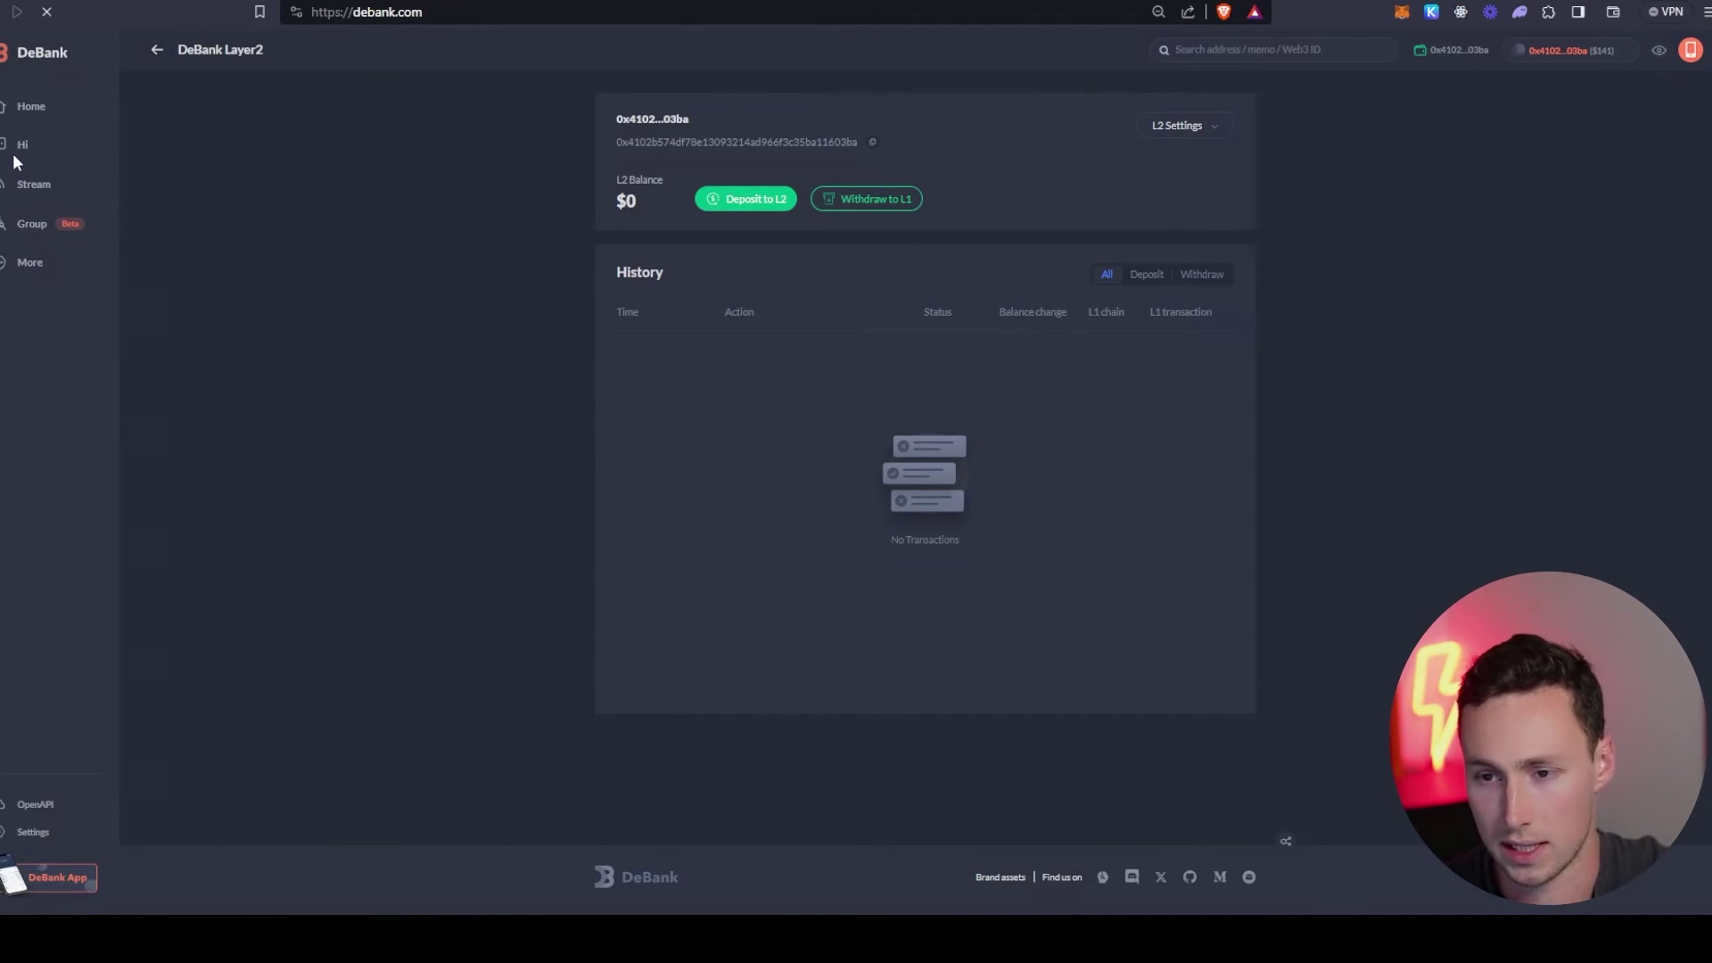
key("ctrl+Tab")
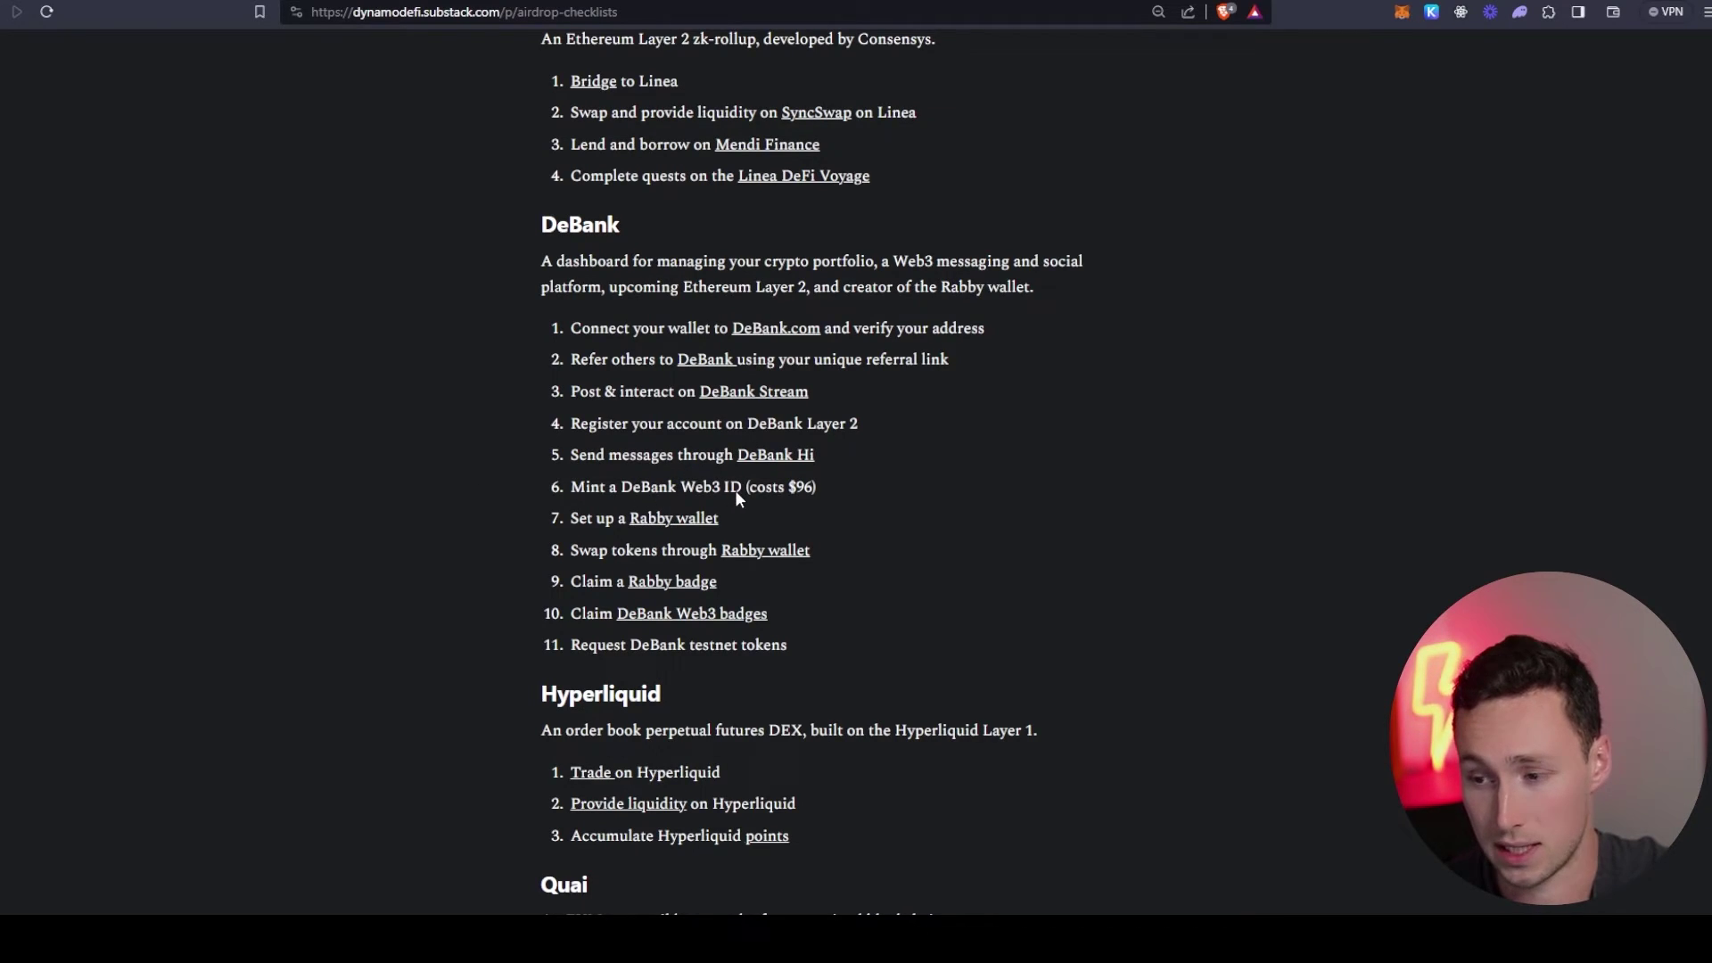
key("ctrl+Tab")
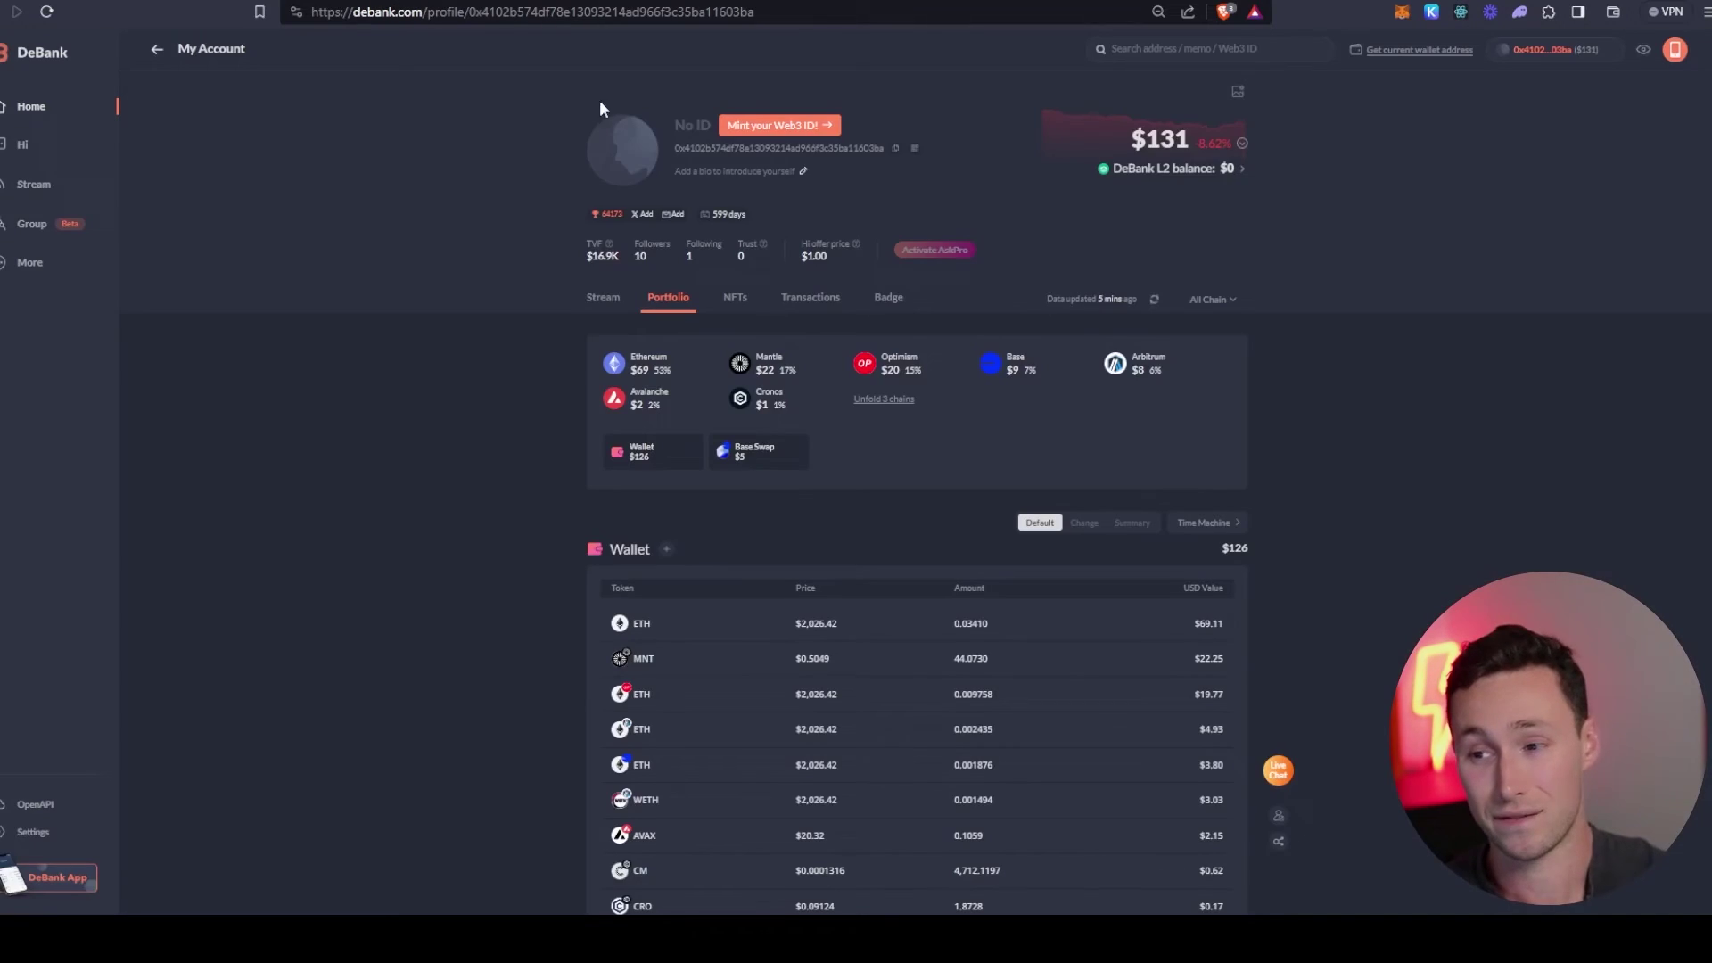
- Open the Web3 ID minting details and highlight the 100,000 ID limit
left_click(777, 123)
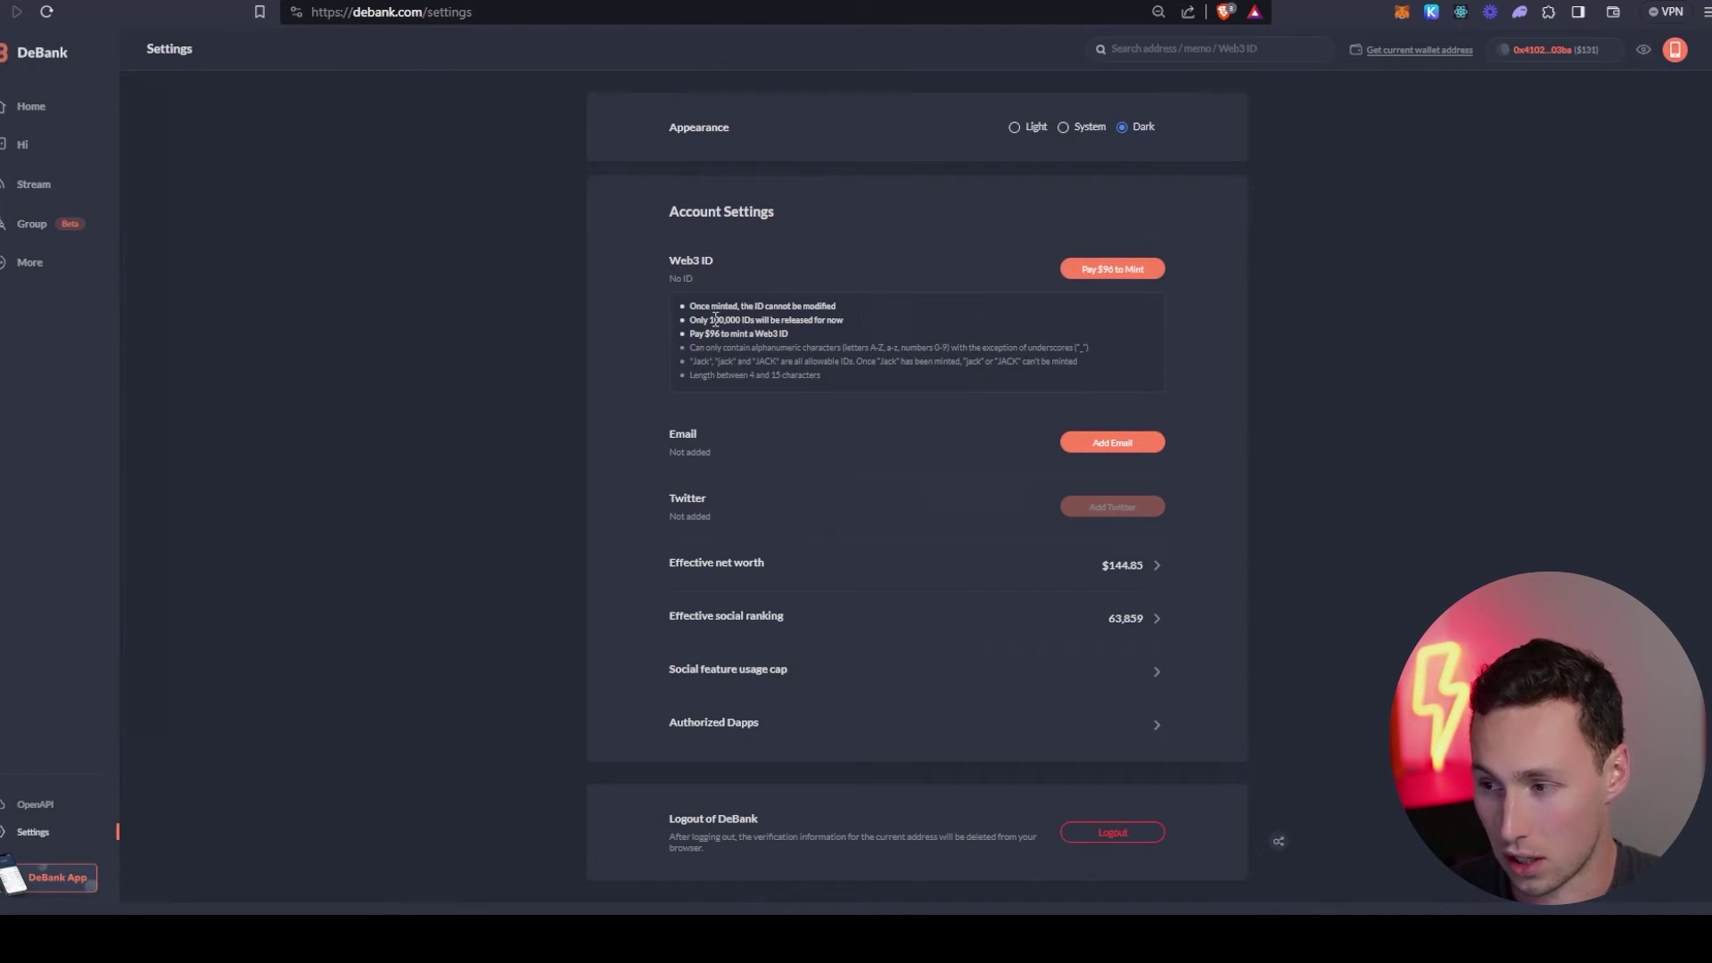
left_click_drag(715, 318, 814, 318)
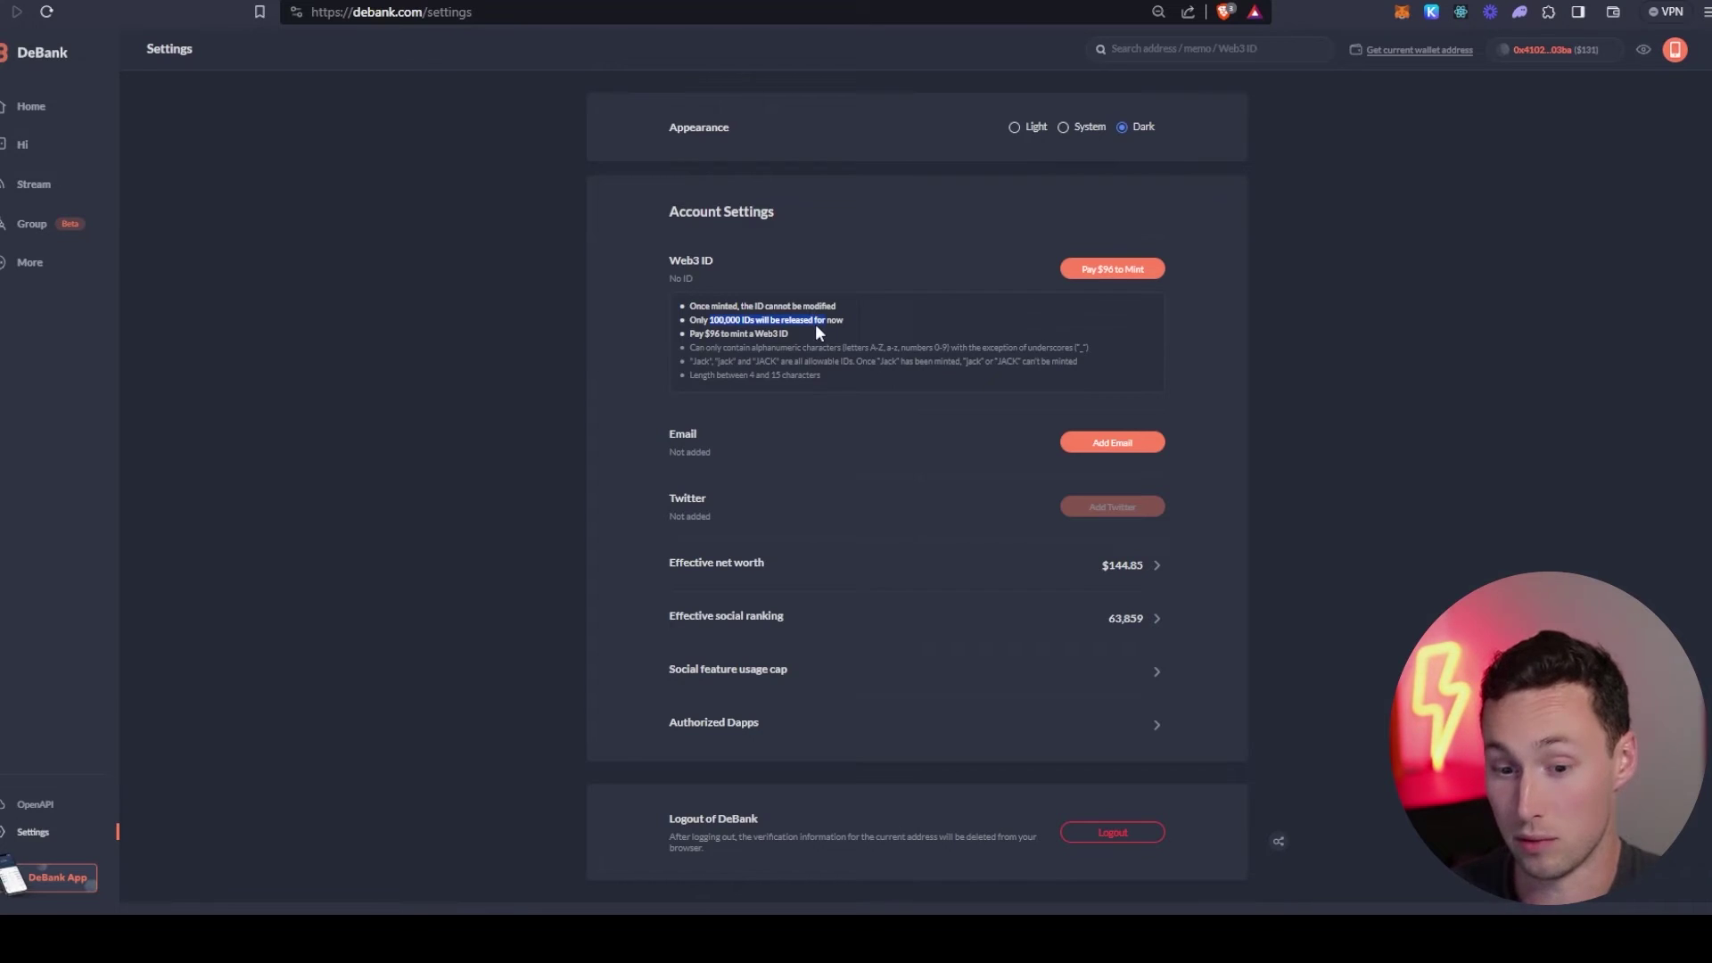
left_click(815, 327)
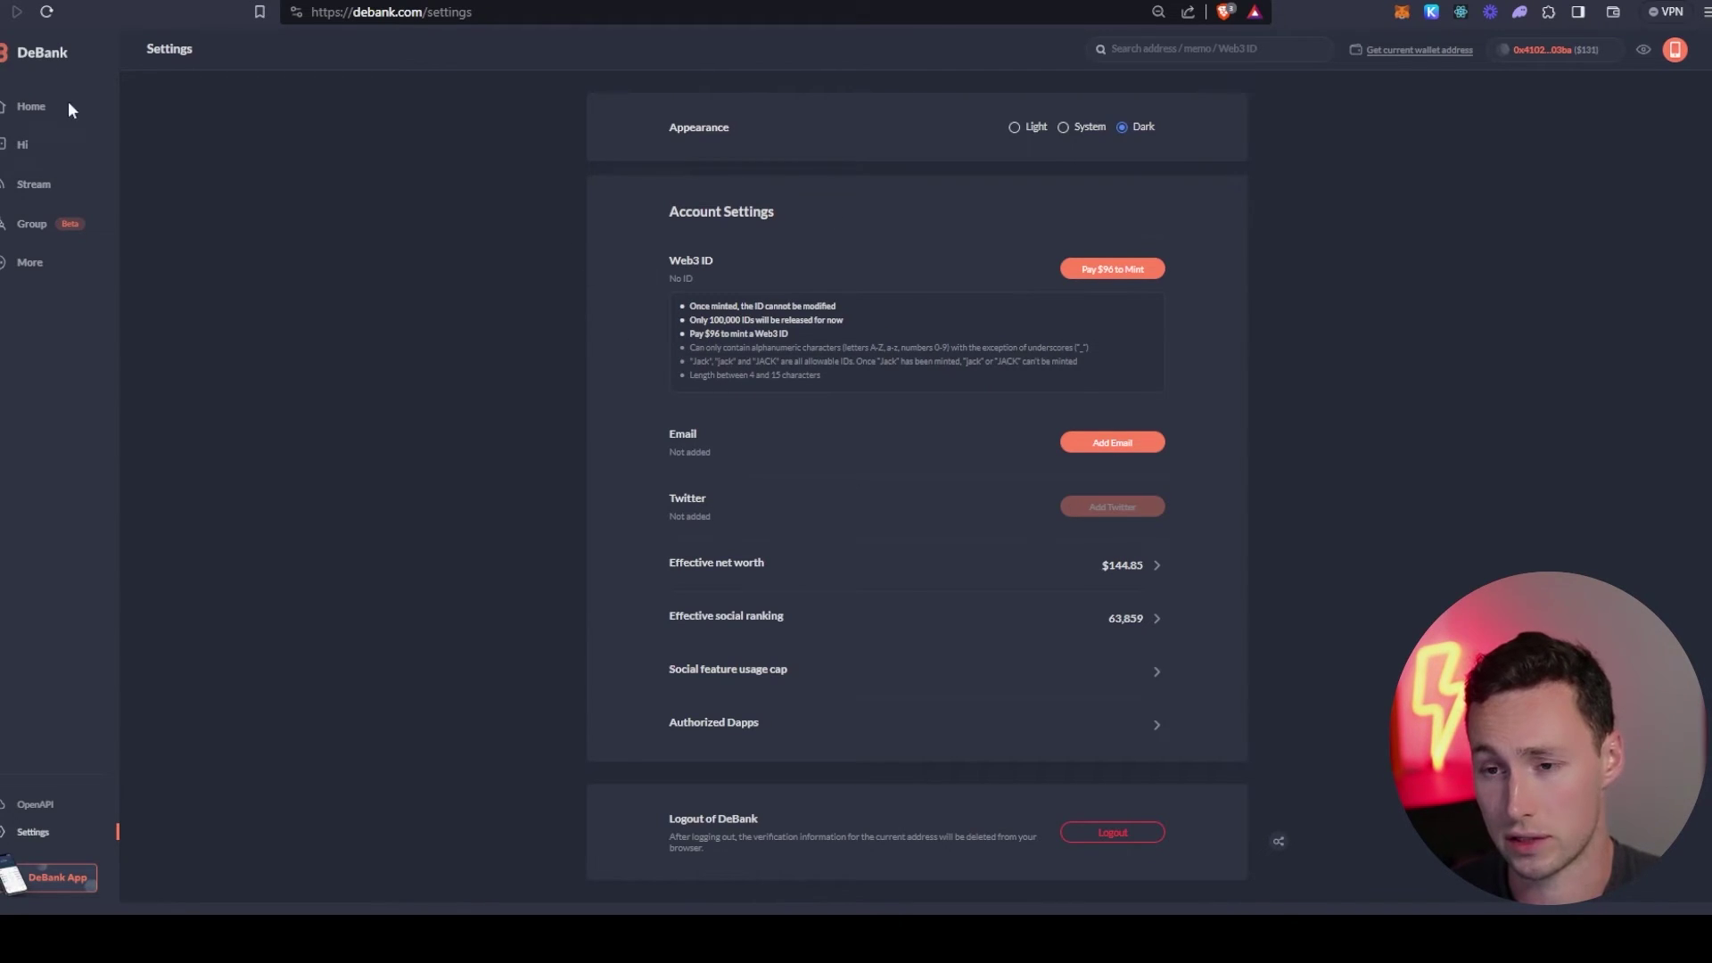
- From the DeBank home page, open the Rabby website and follow 'Download for Chrome'
left_click(45, 116)
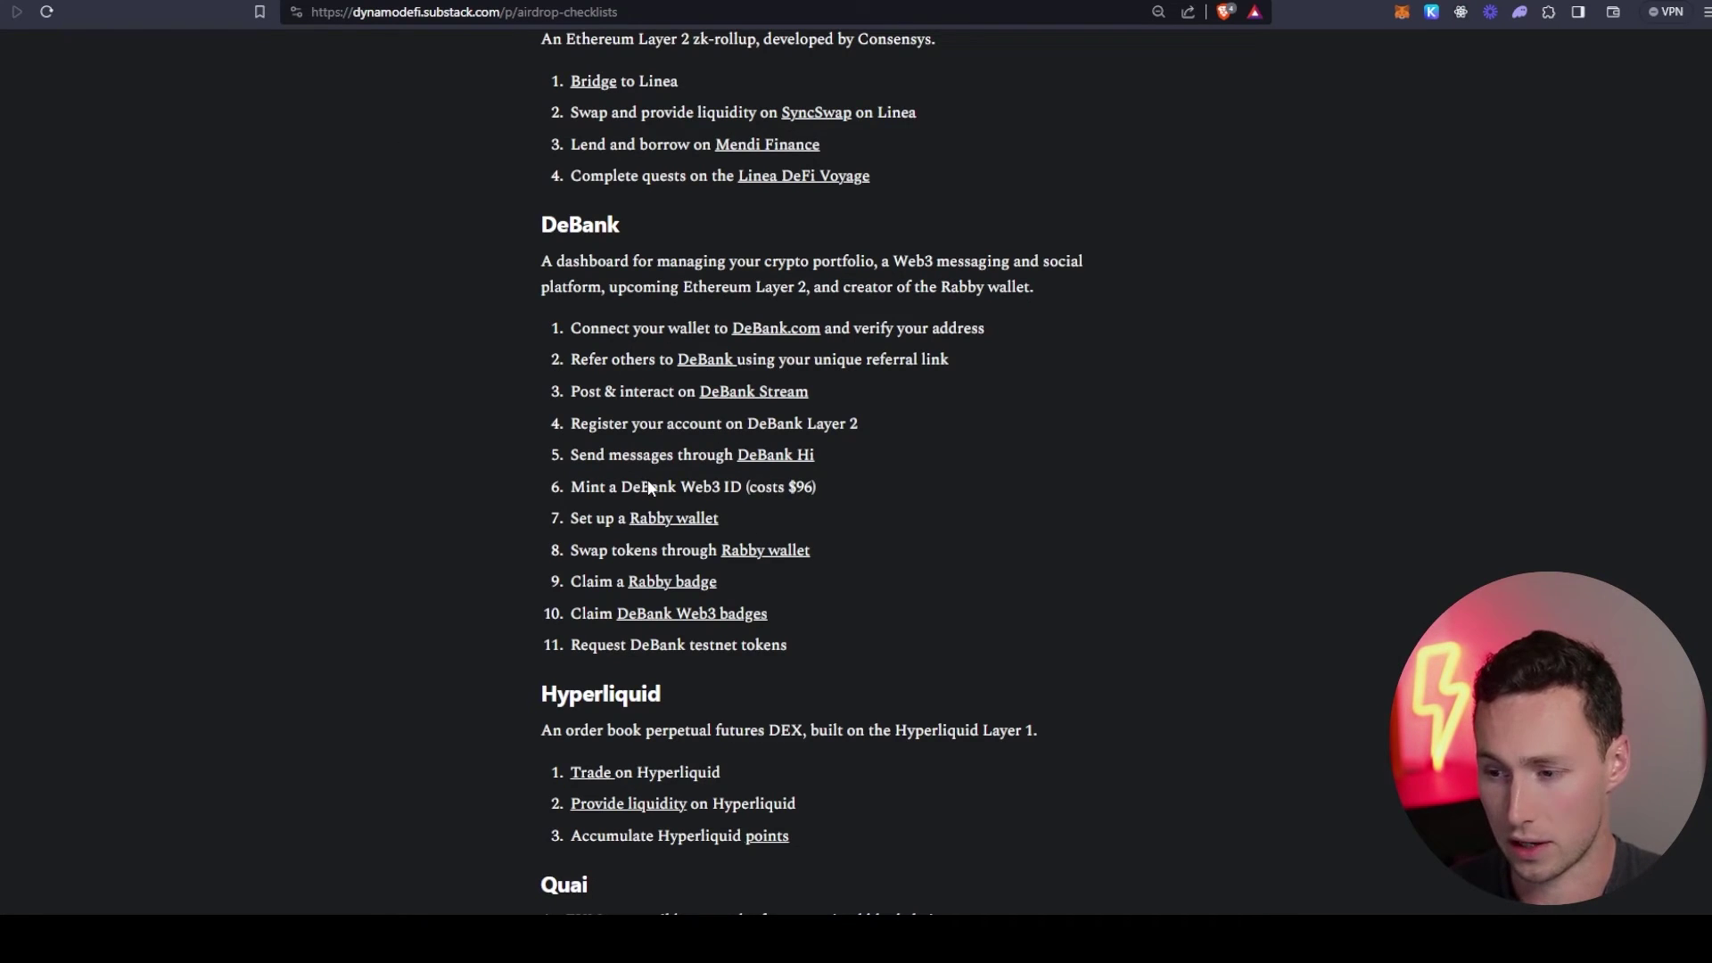
scroll(757, 520, "down", 1)
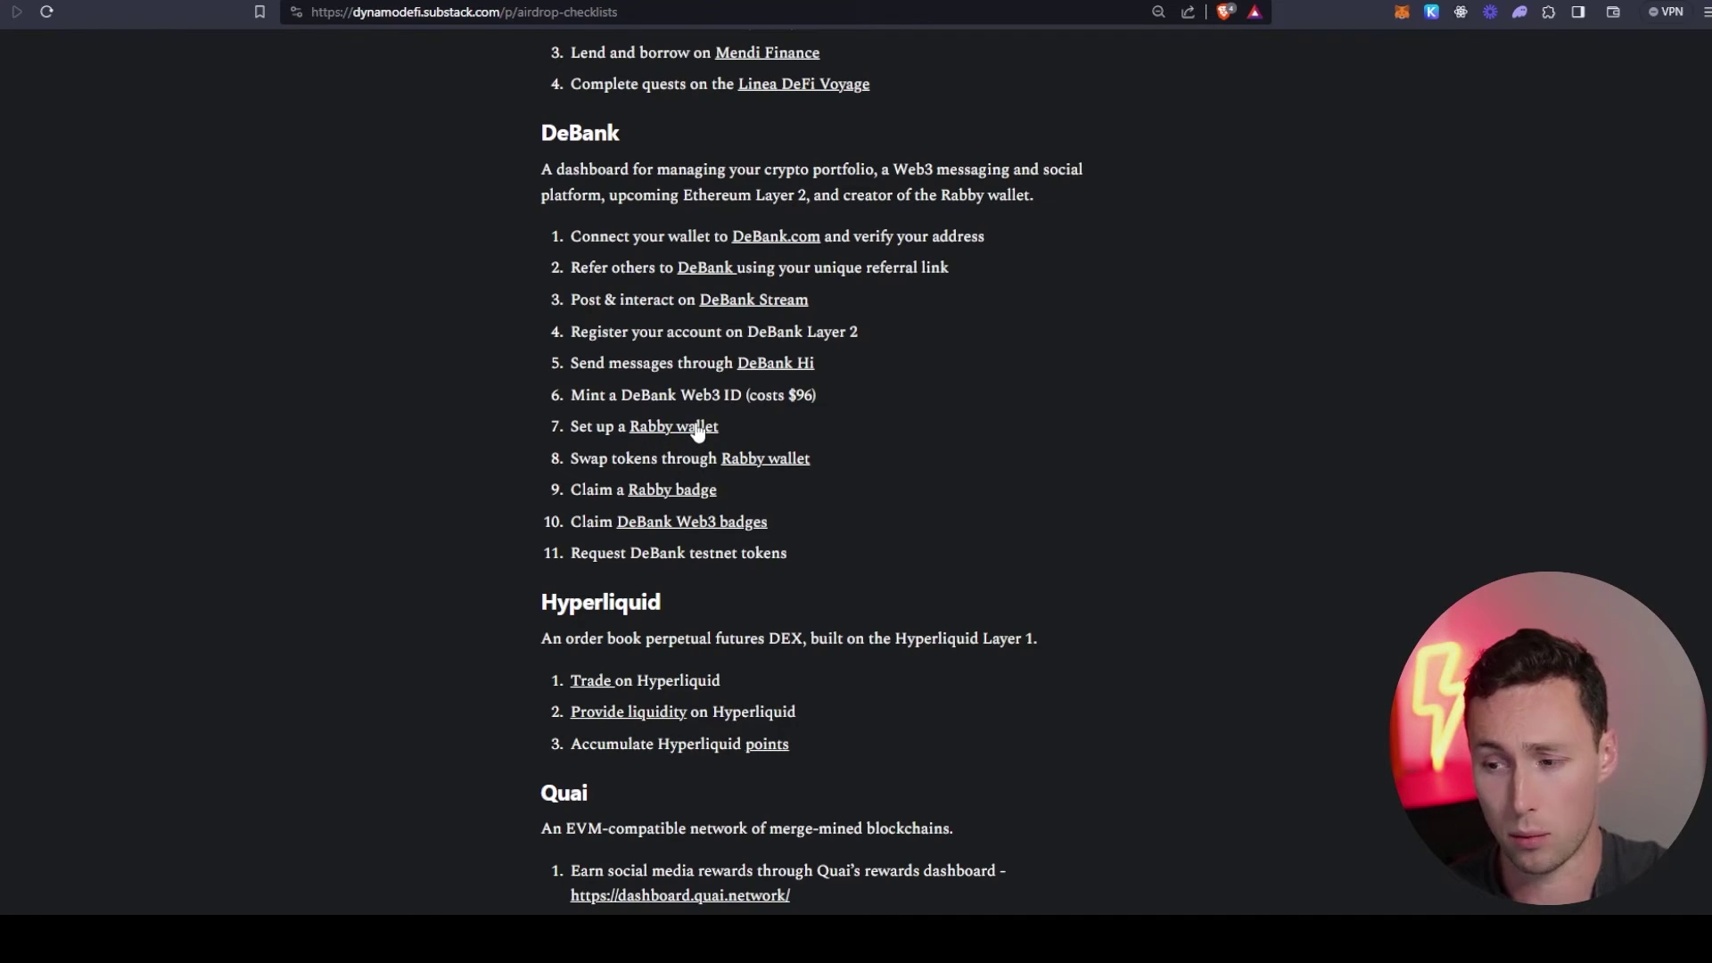
left_click(683, 432)
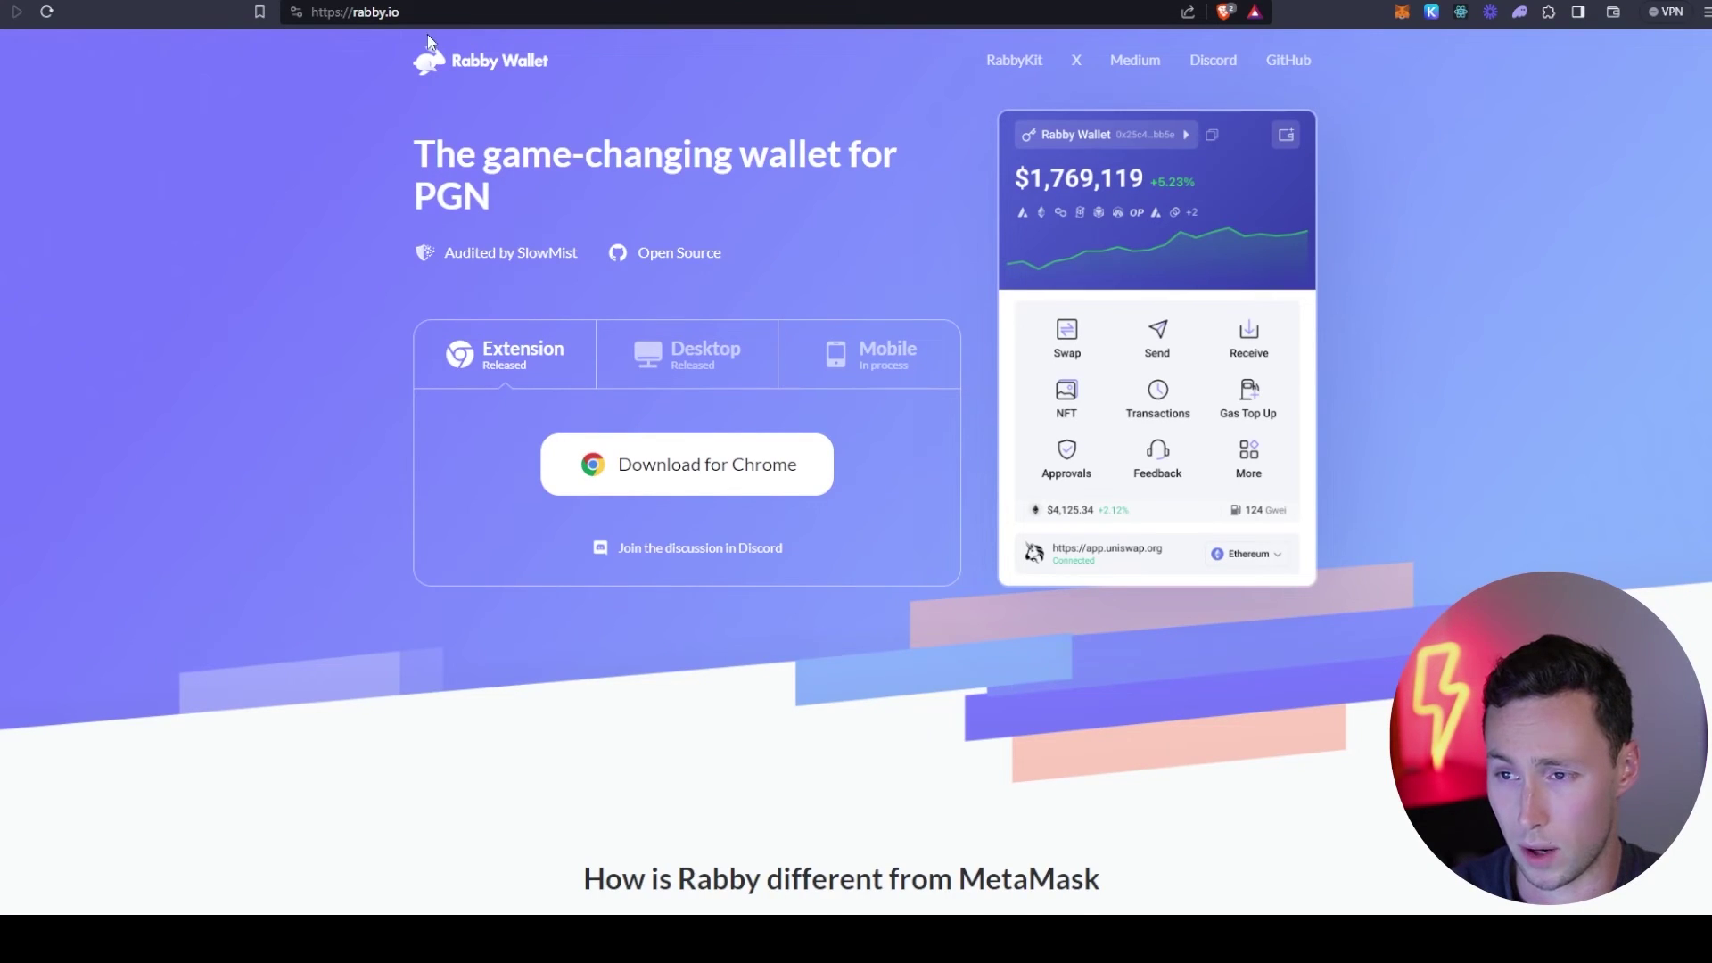
key("alt+Left")
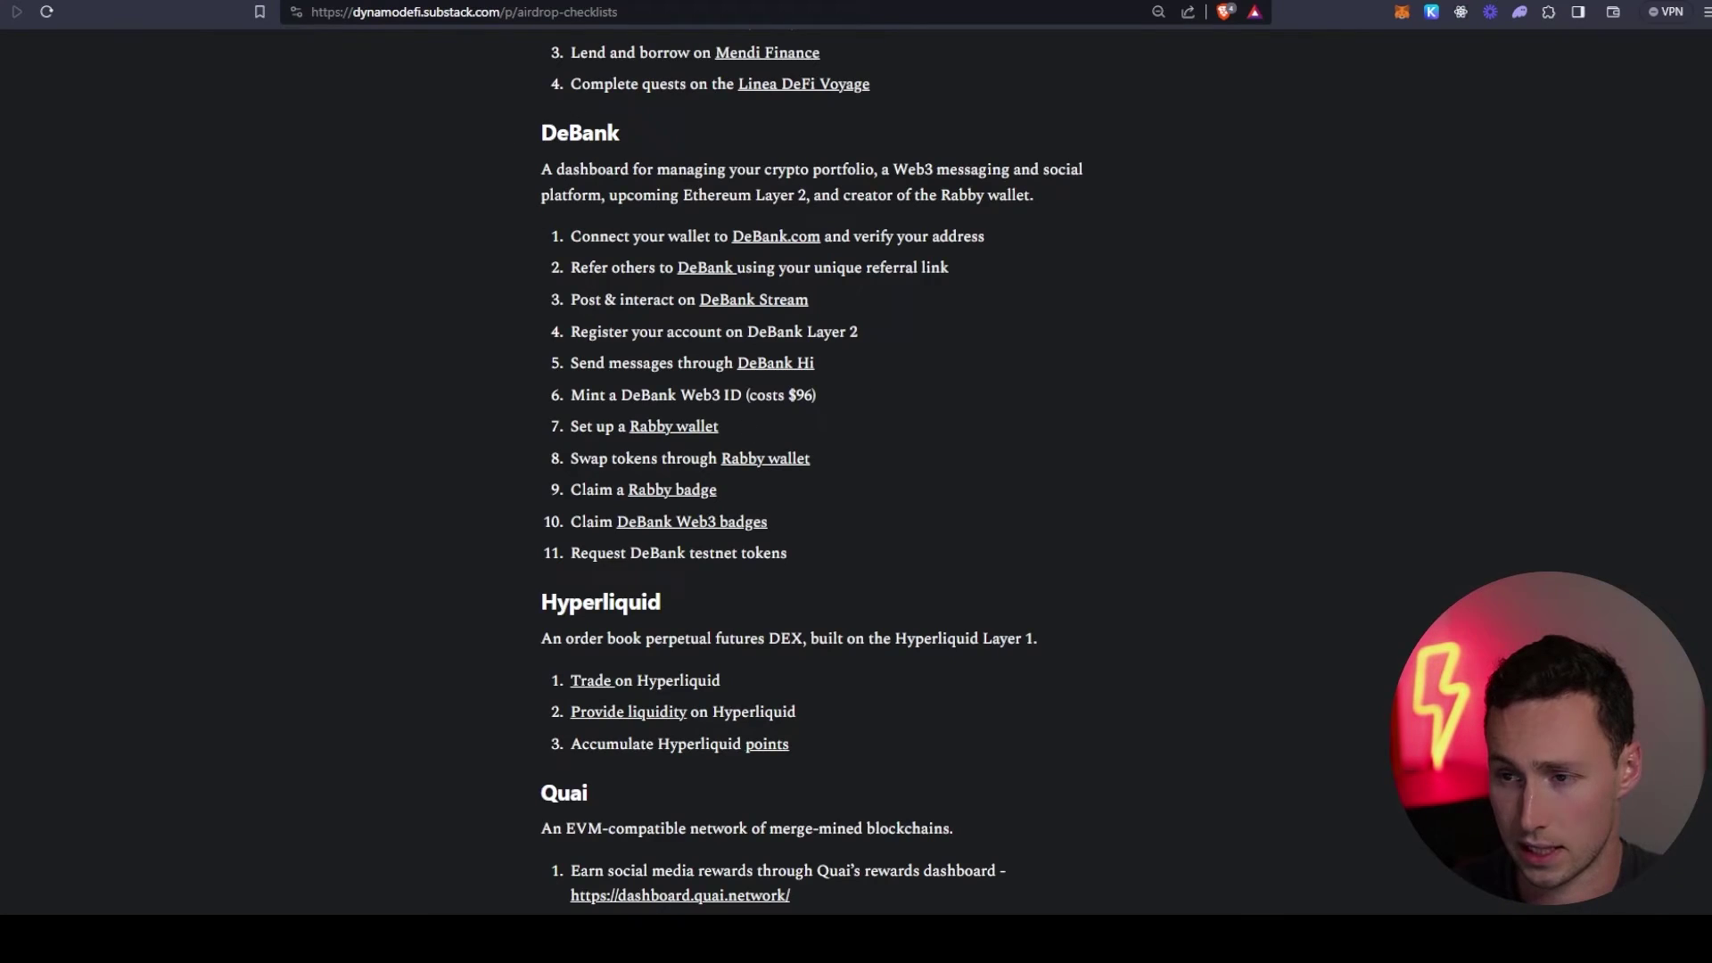
key("alt+Right")
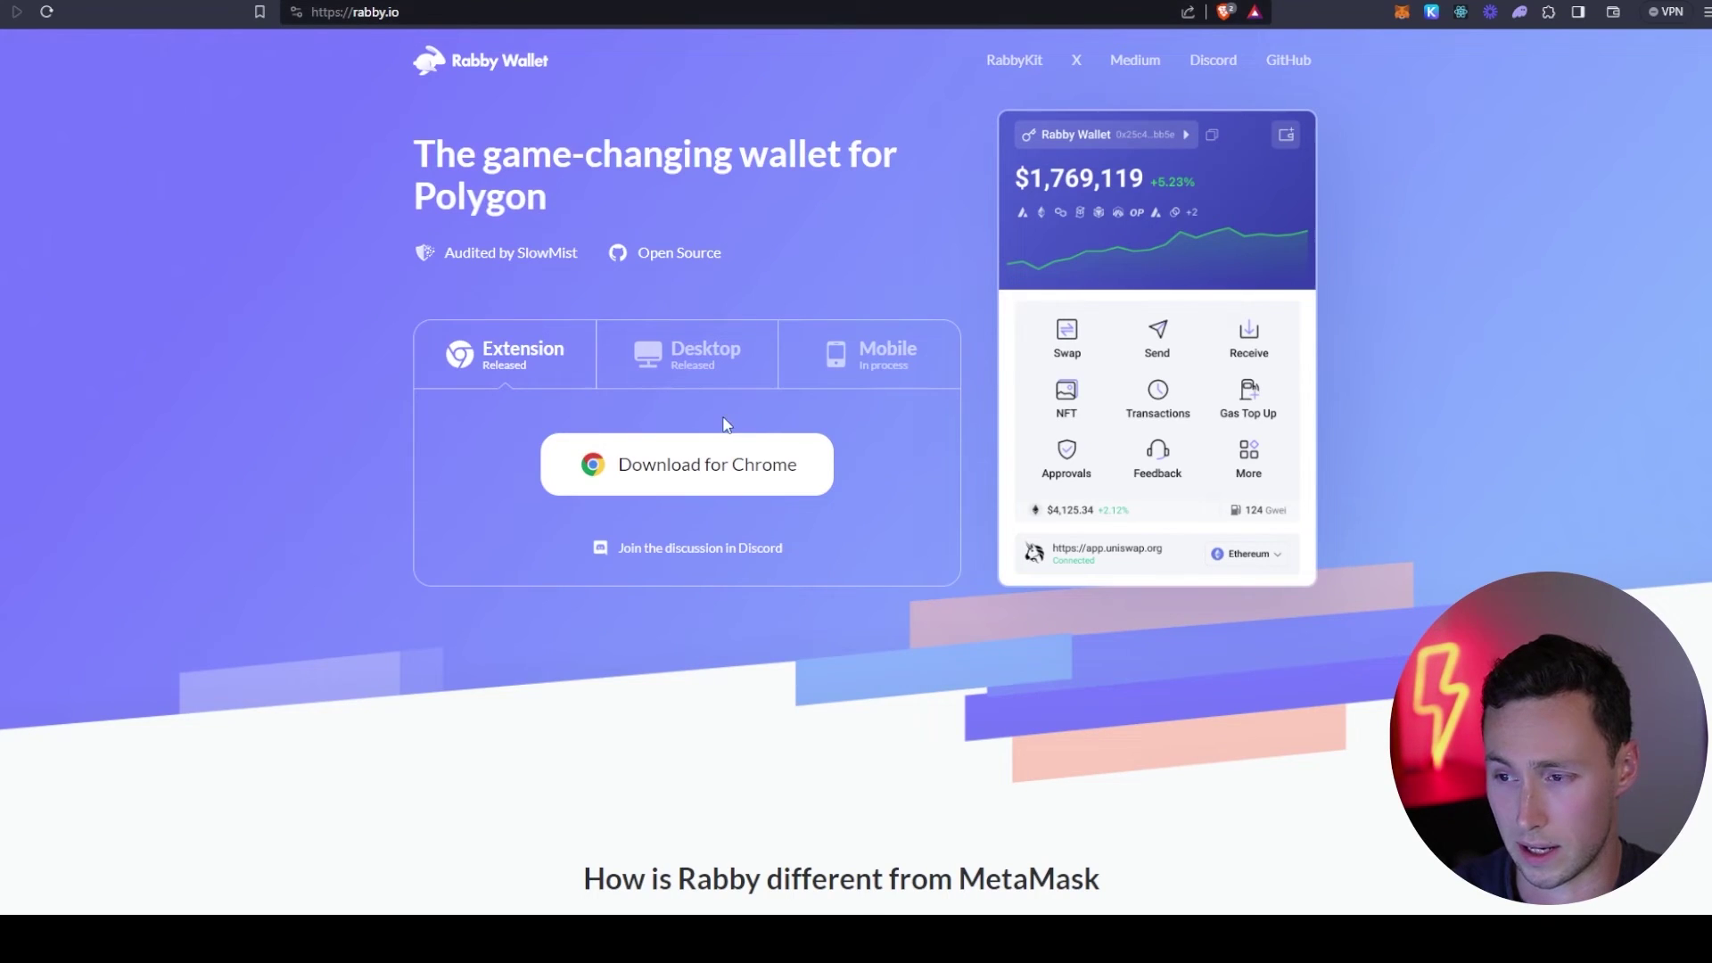
left_click(732, 465)
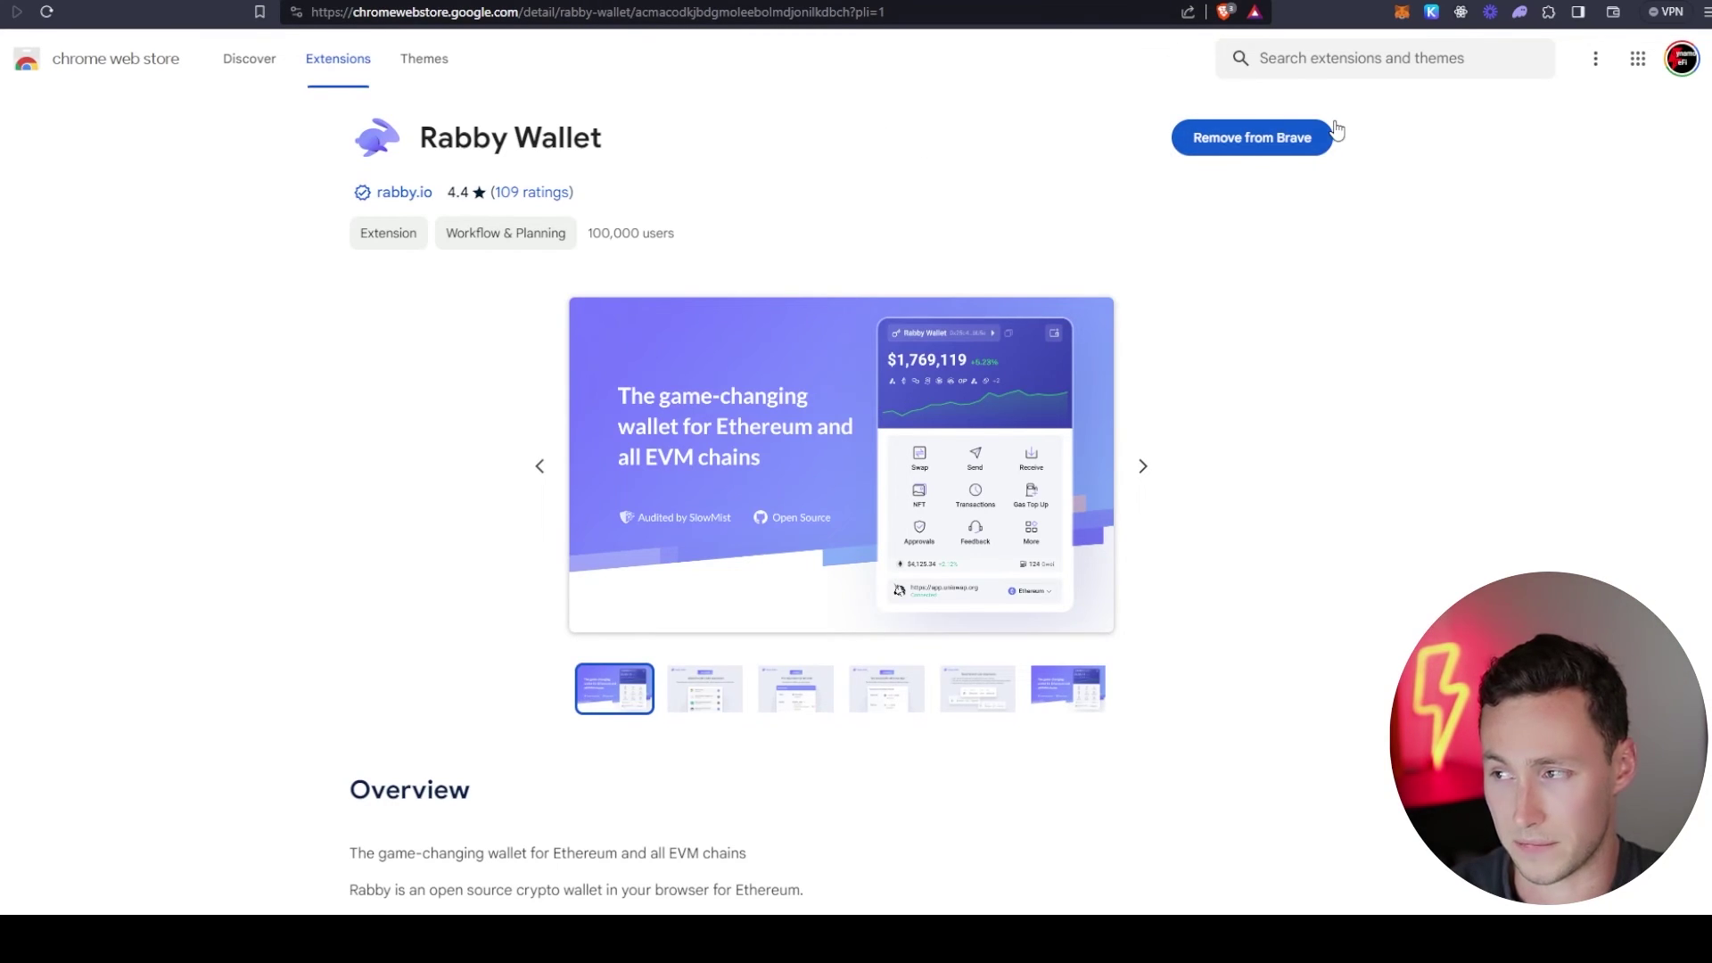
- Close the current tab and check the balance in the MetaMask wallet
key("ctrl+w")
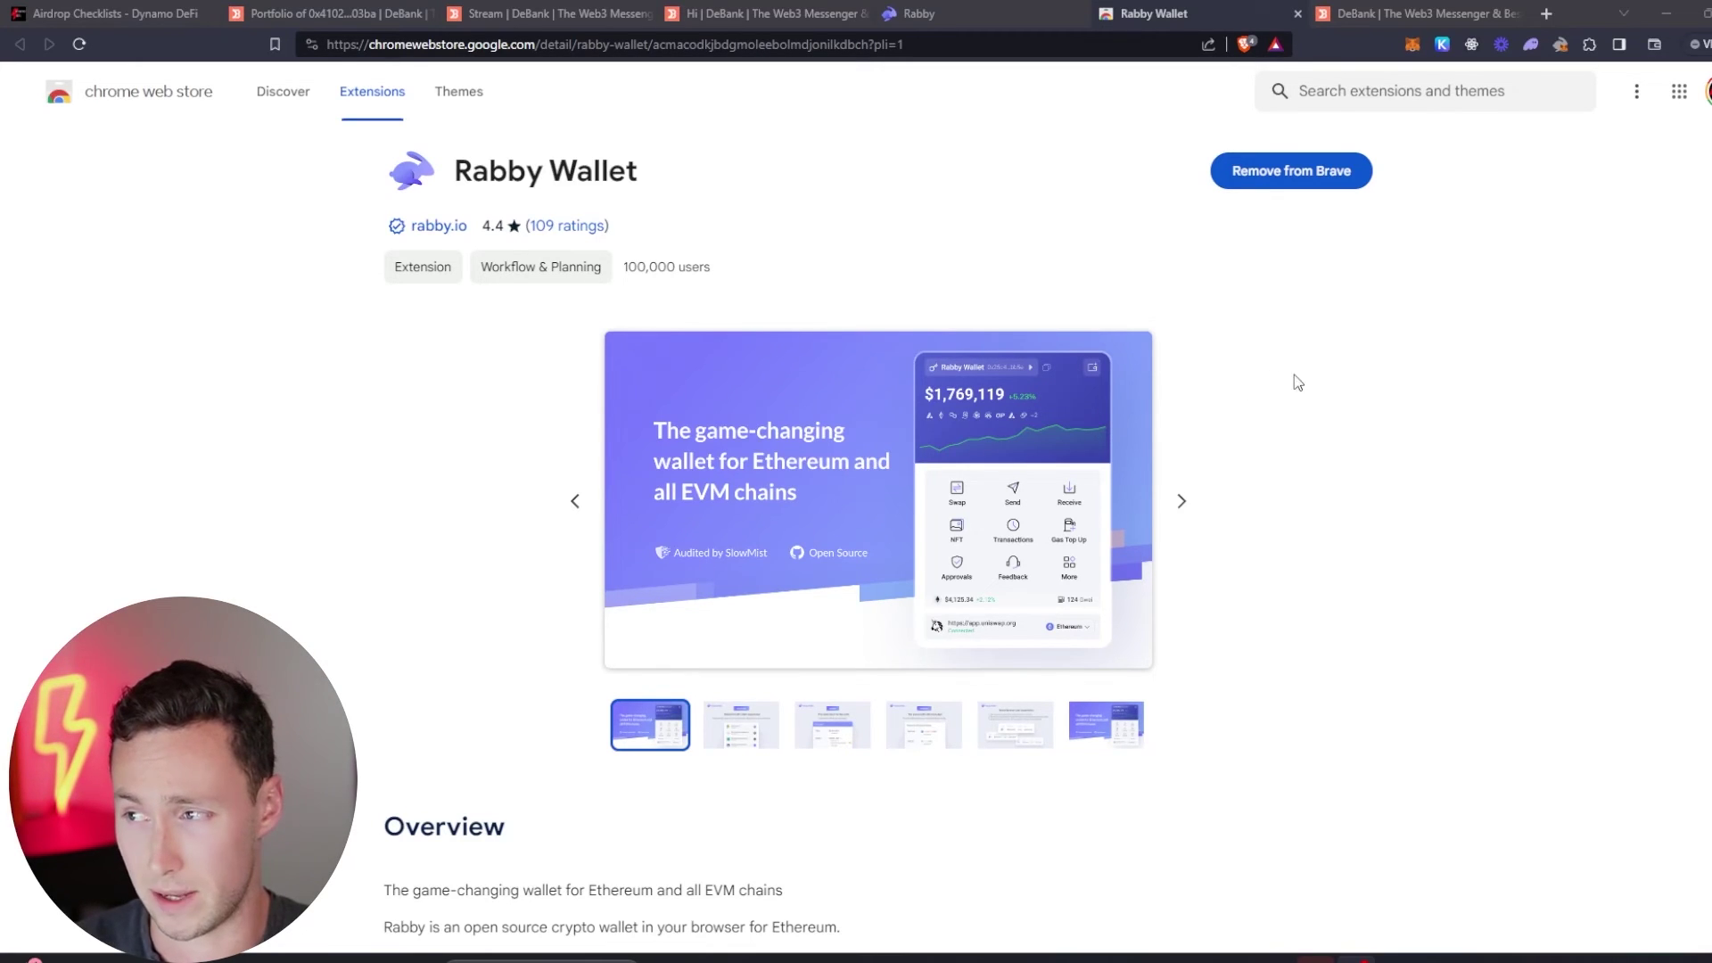
left_click(1412, 46)
left_click(1411, 47)
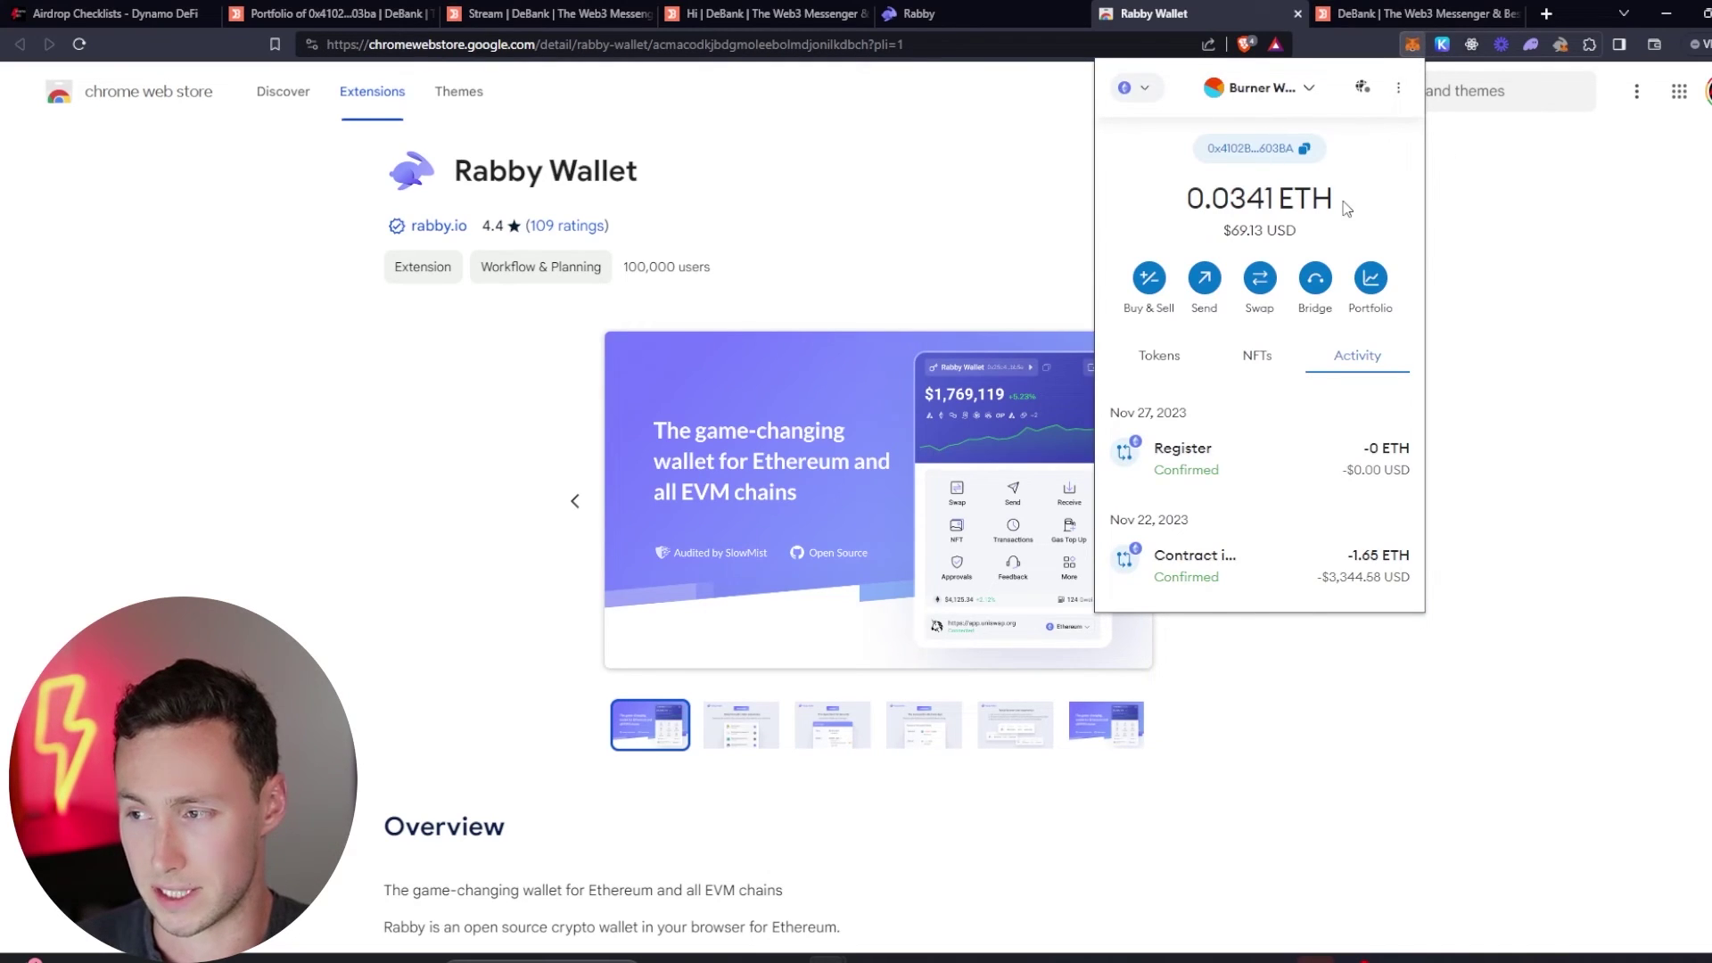
- Bring up Rabby's swap form showing 0.0341 ETH on Ethereum, then return to DeBank's portfolio
left_click(1560, 46)
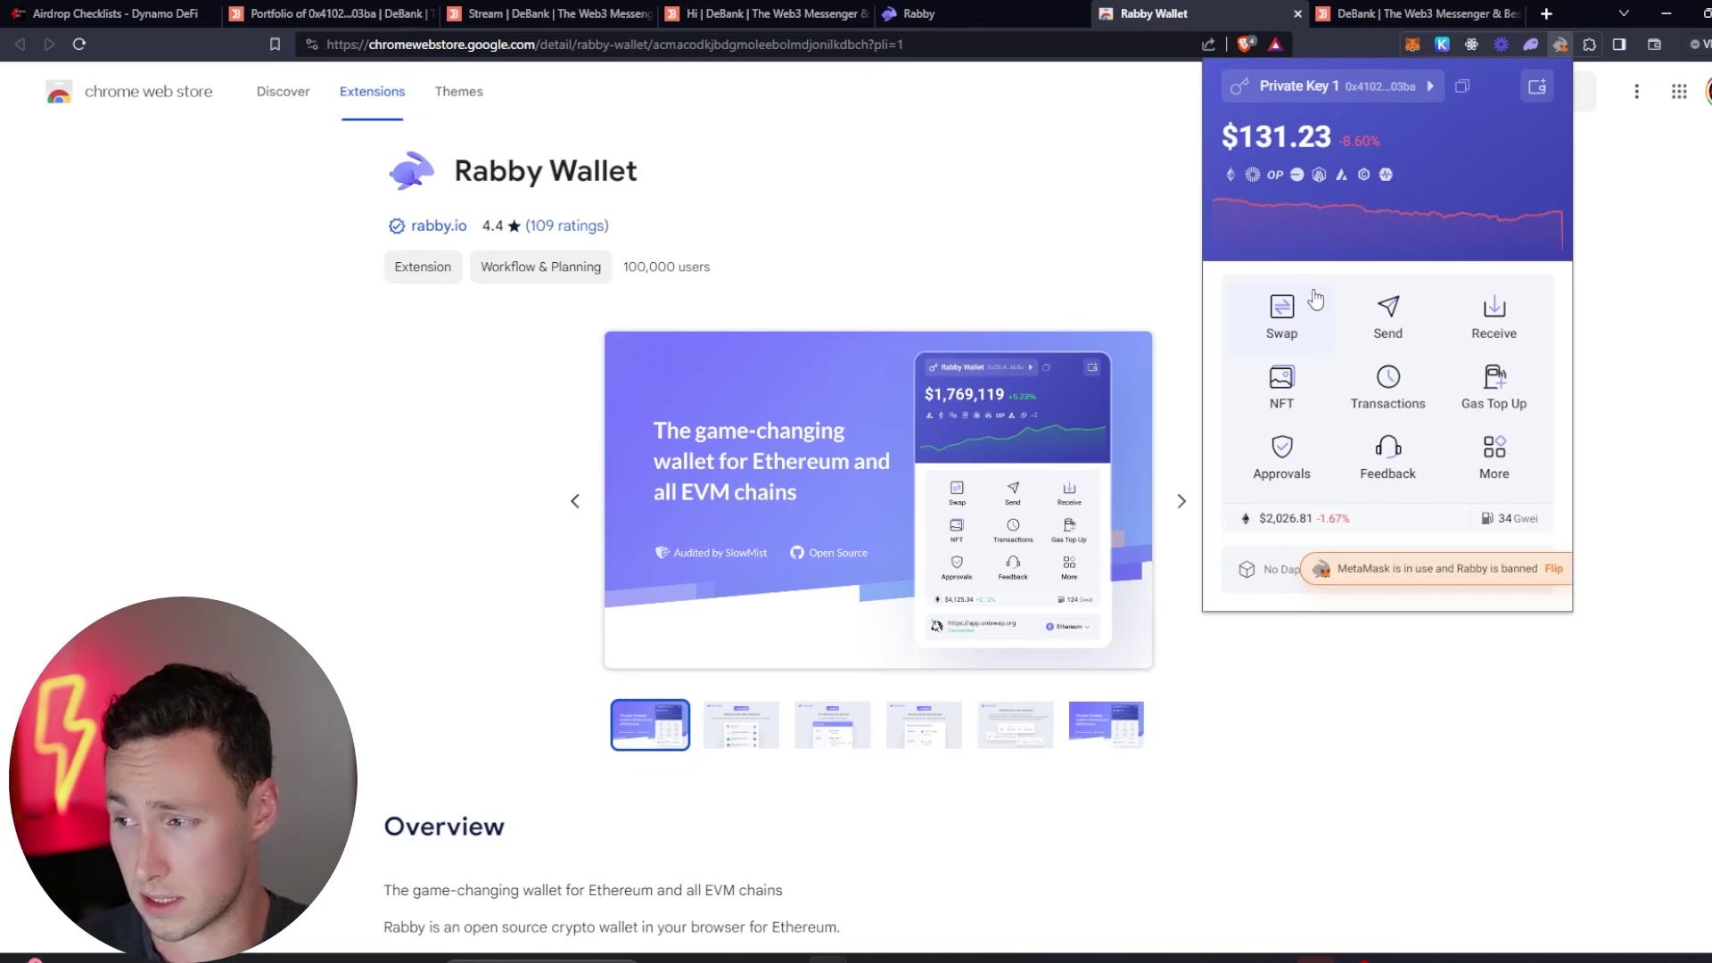
left_click(1285, 314)
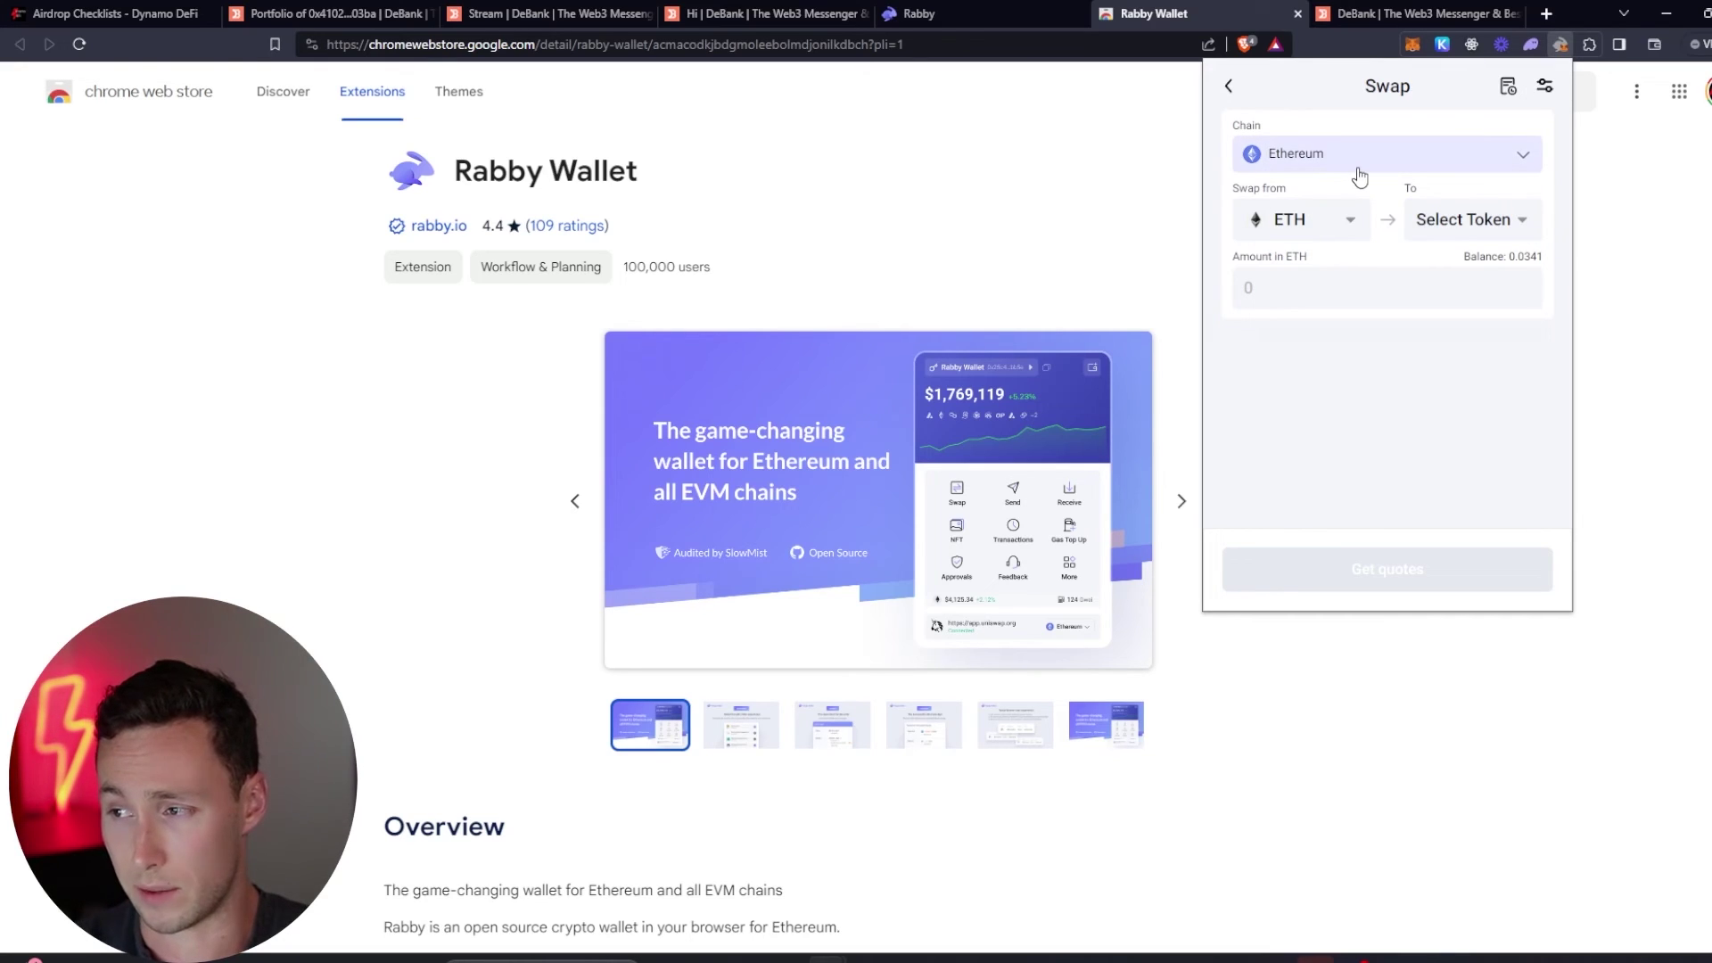
left_click(372, 10)
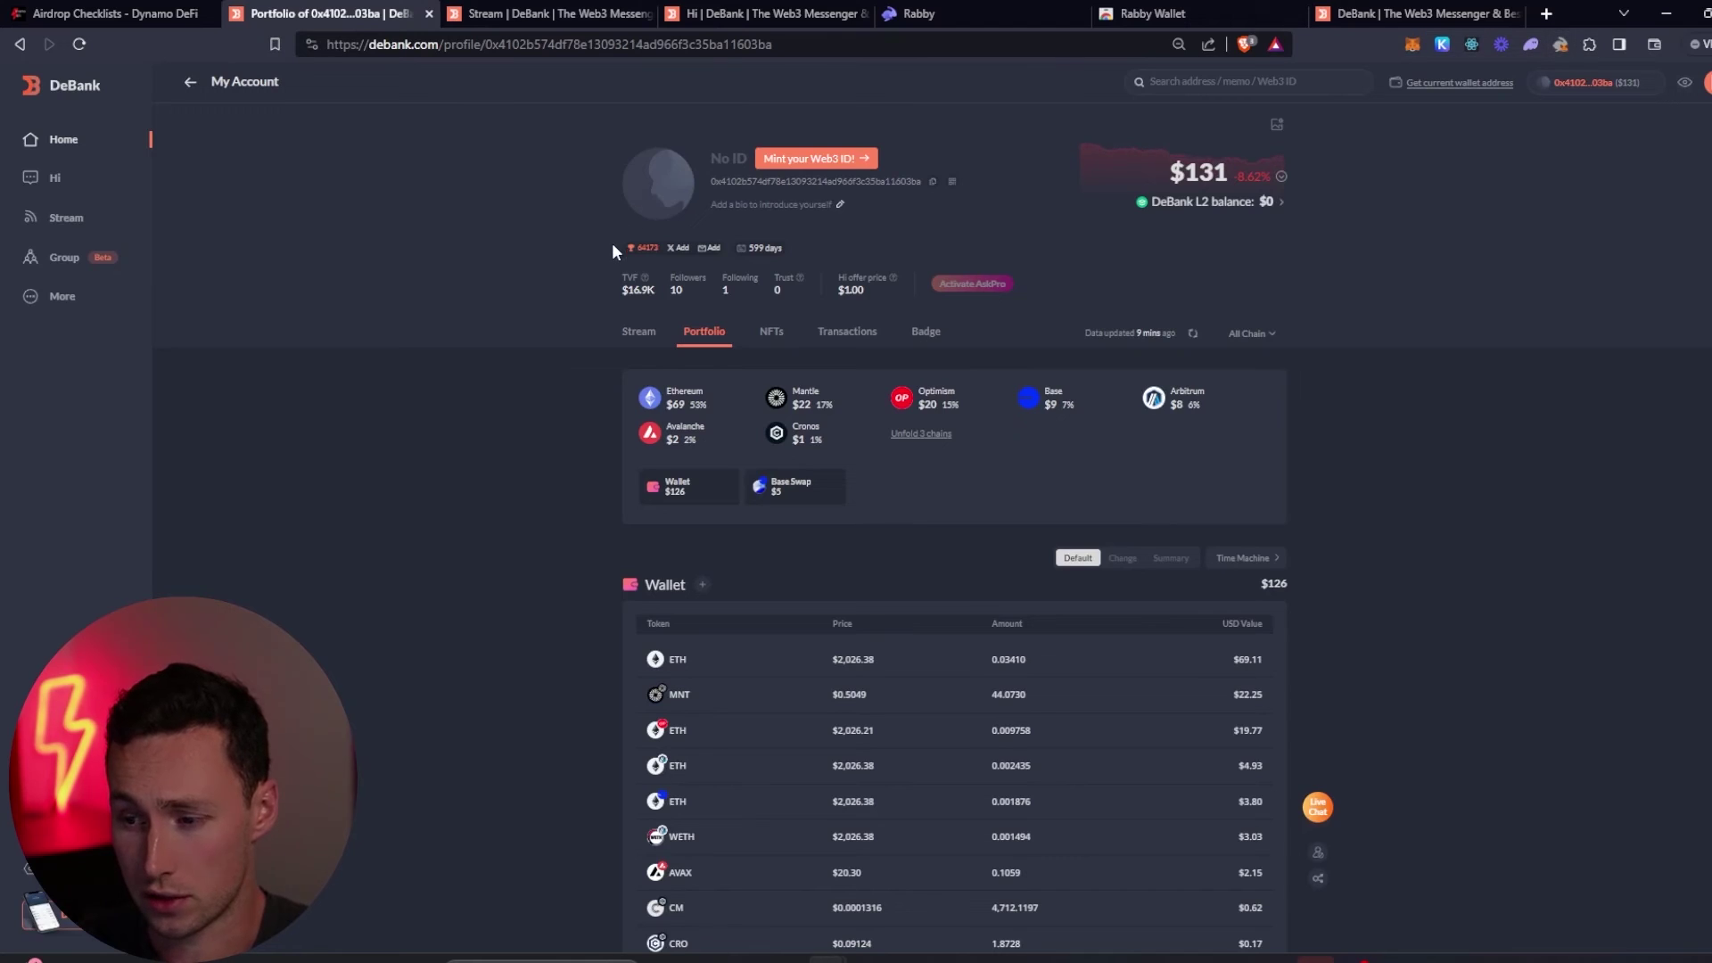
- Follow the checklist article's Rabby badge link to the Rabby Valued User badge (95,660 minted), then return to My Account
left_click(107, 13)
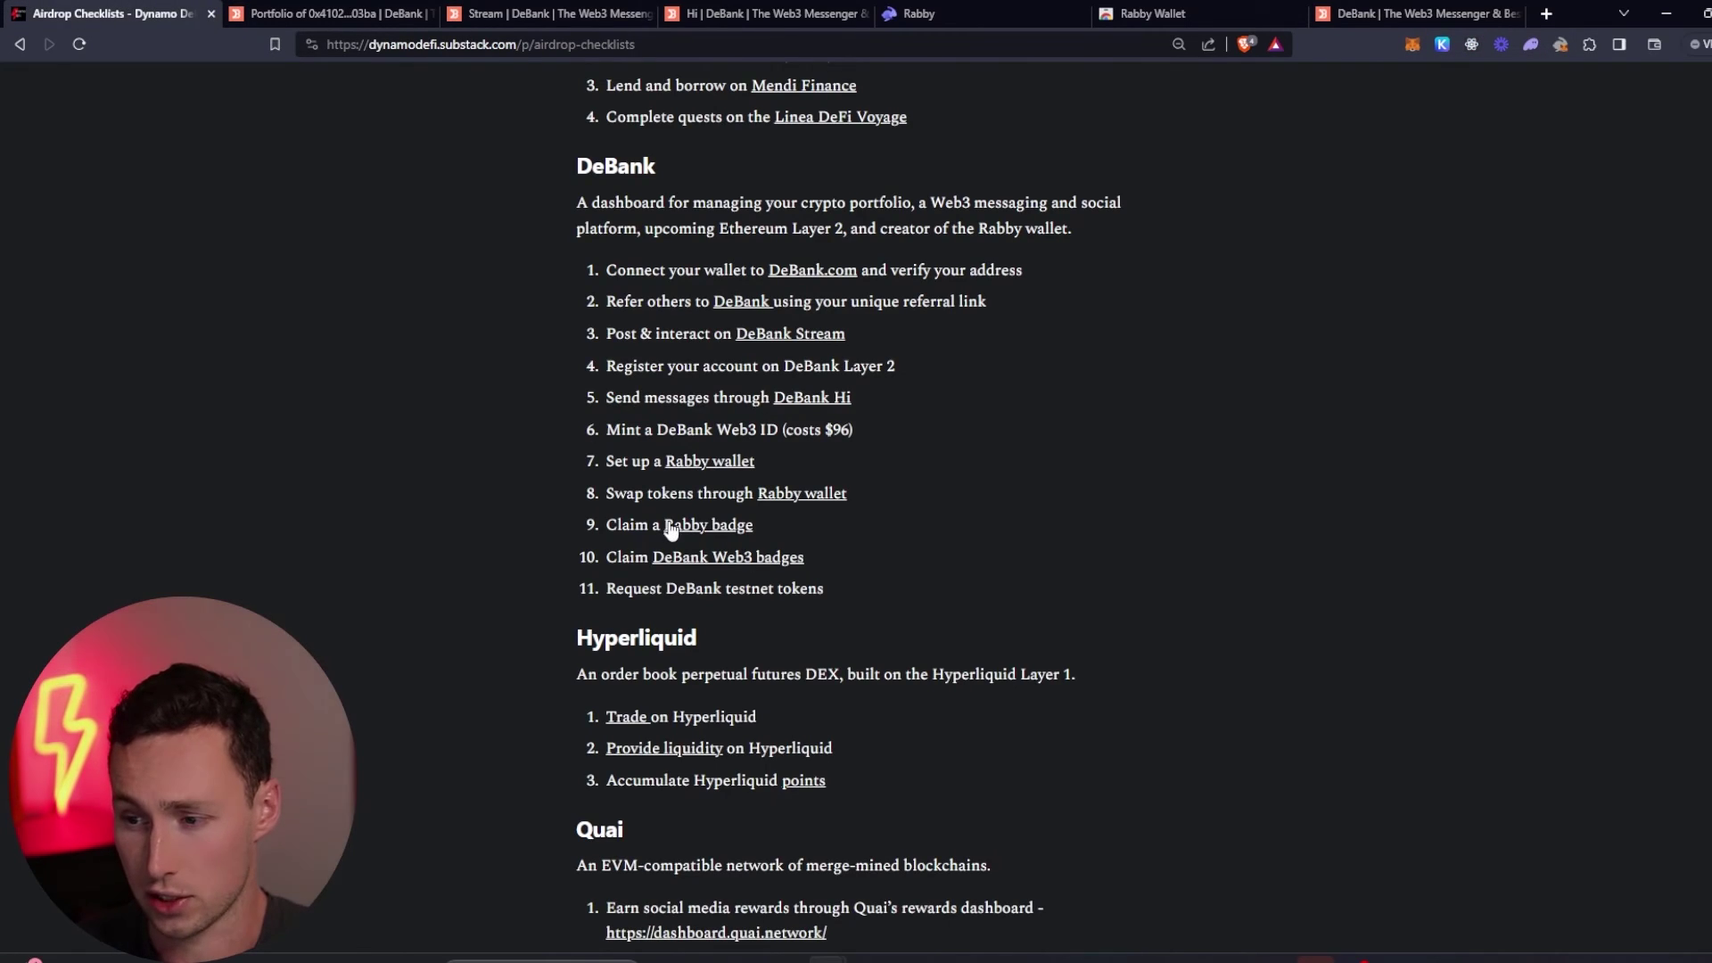
left_click_drag(608, 526, 772, 531)
left_click(767, 533)
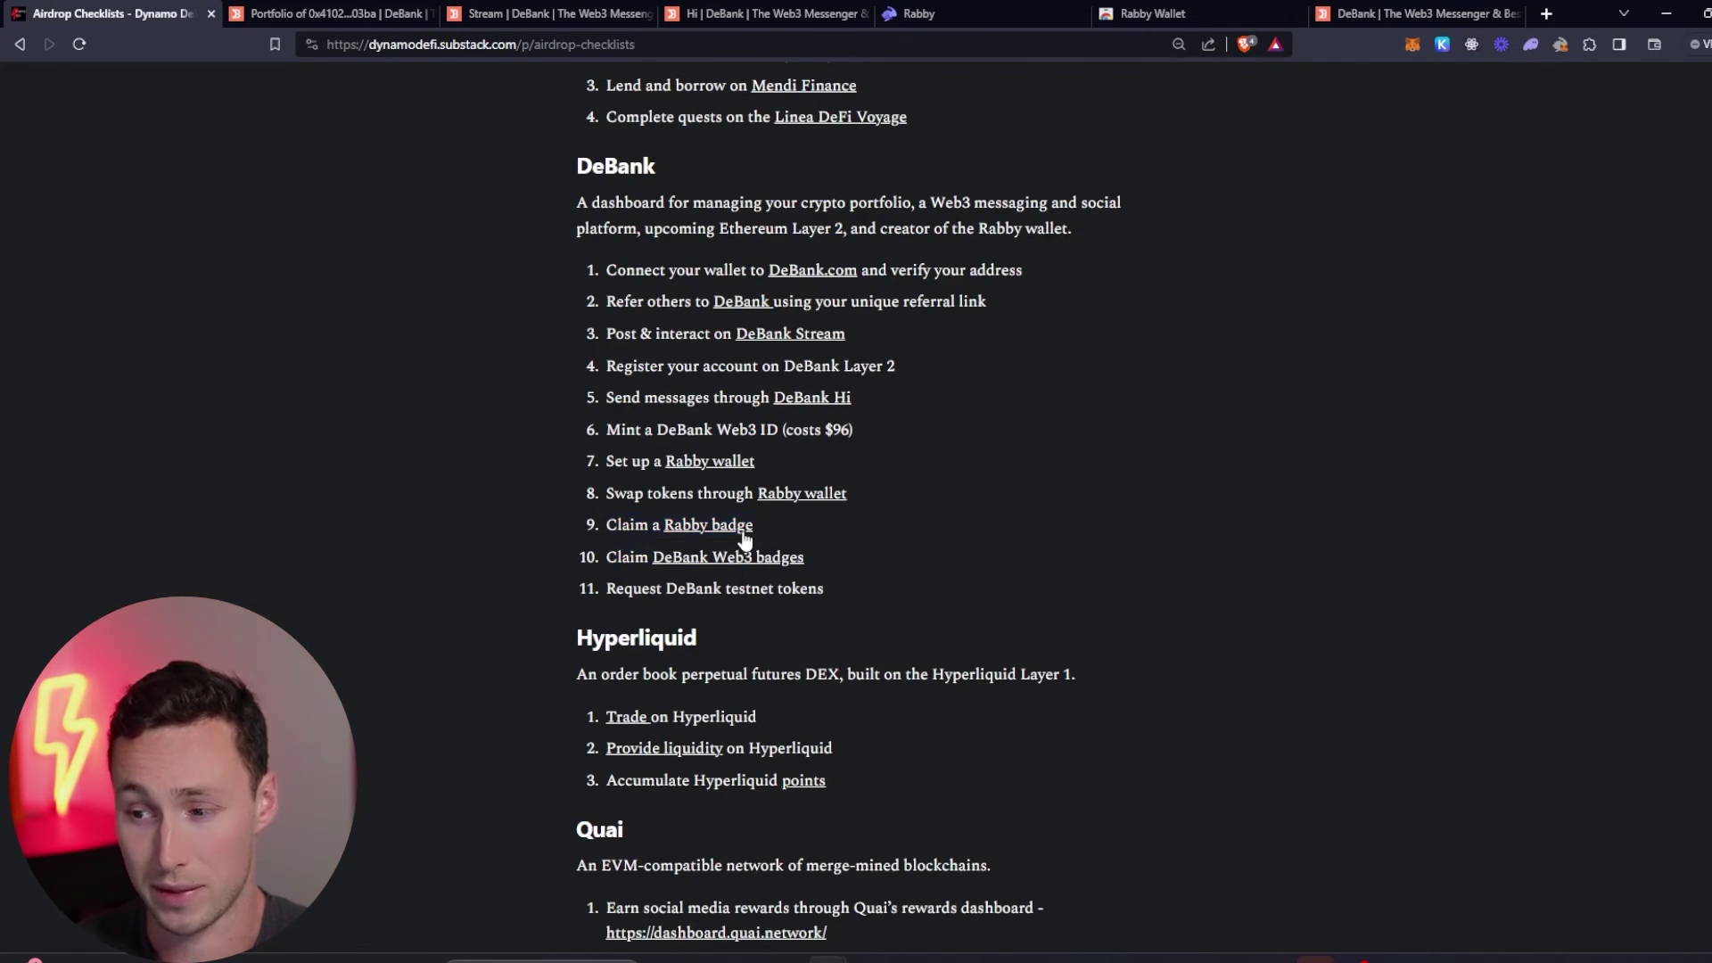
left_click(733, 530)
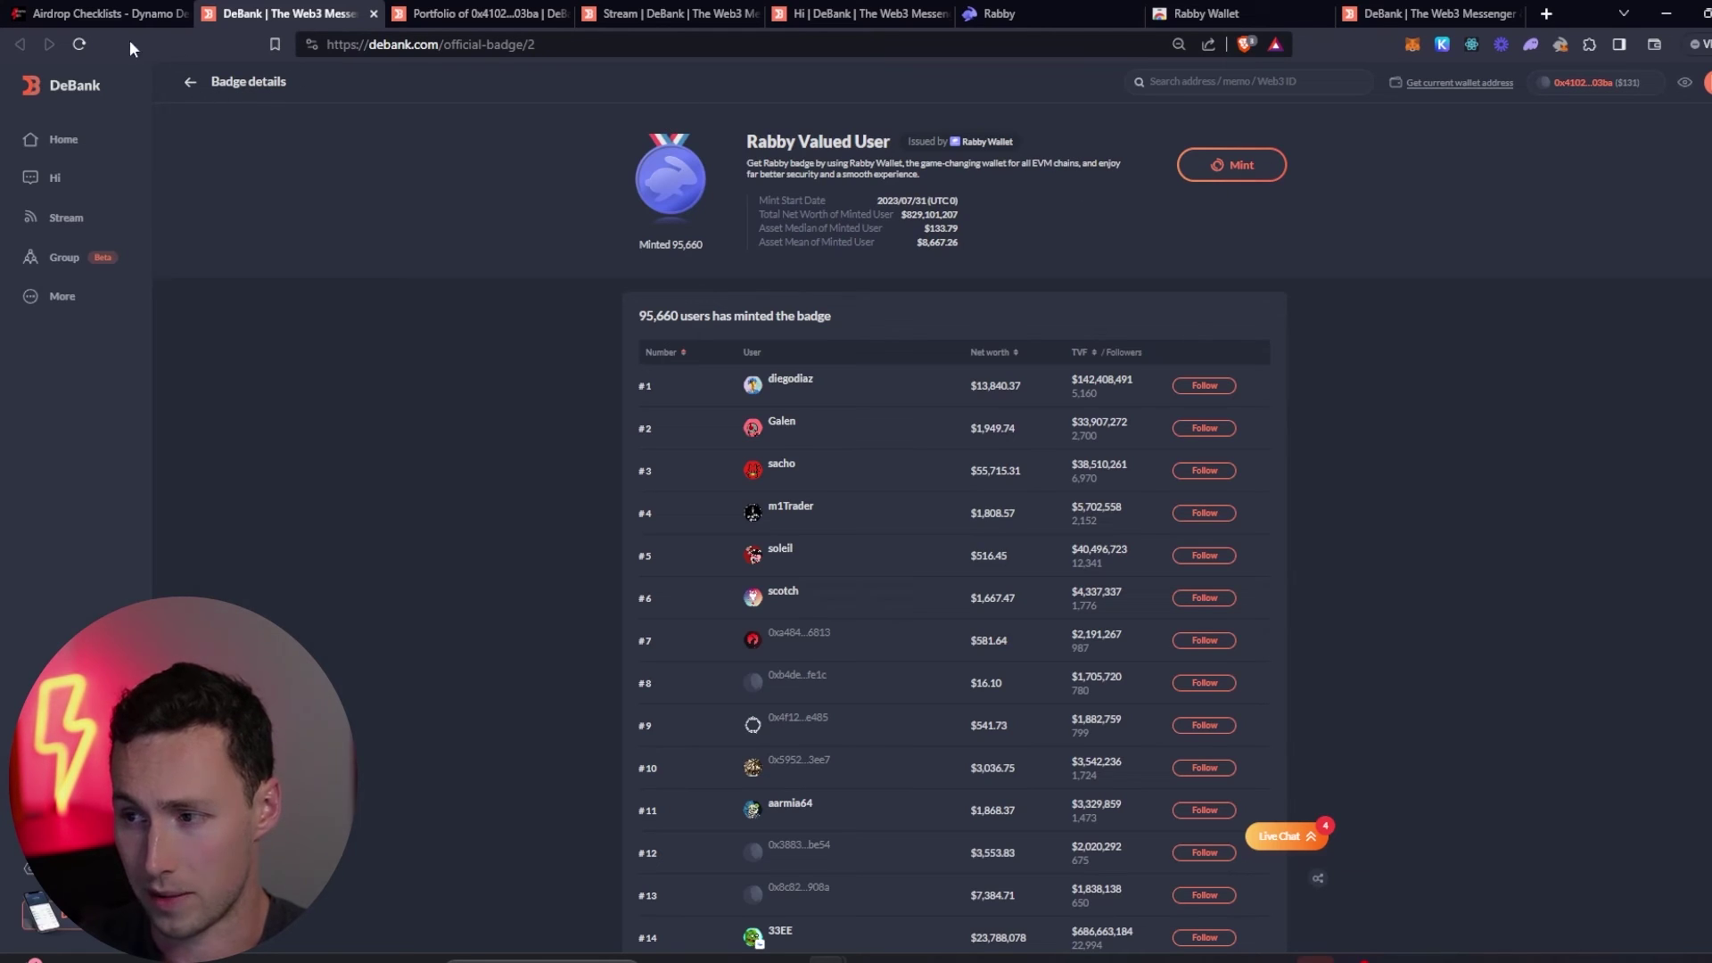
left_click(200, 84)
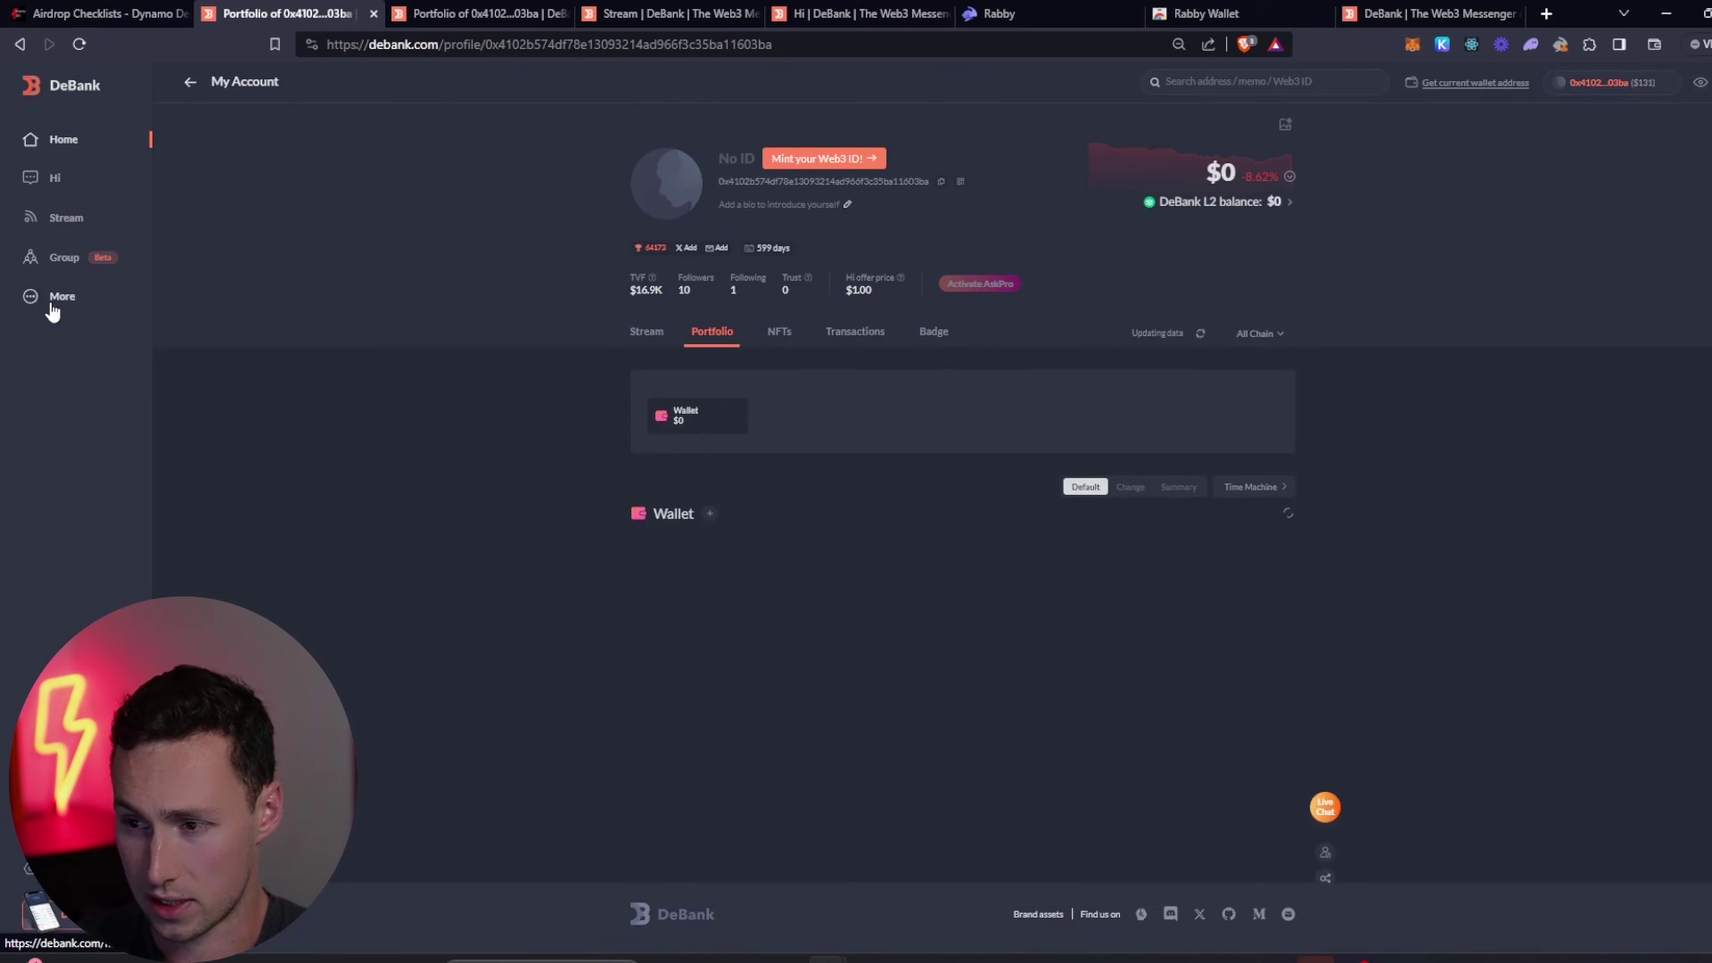
- Open the Web3 Badges list from DeBank's More section
left_click(54, 308)
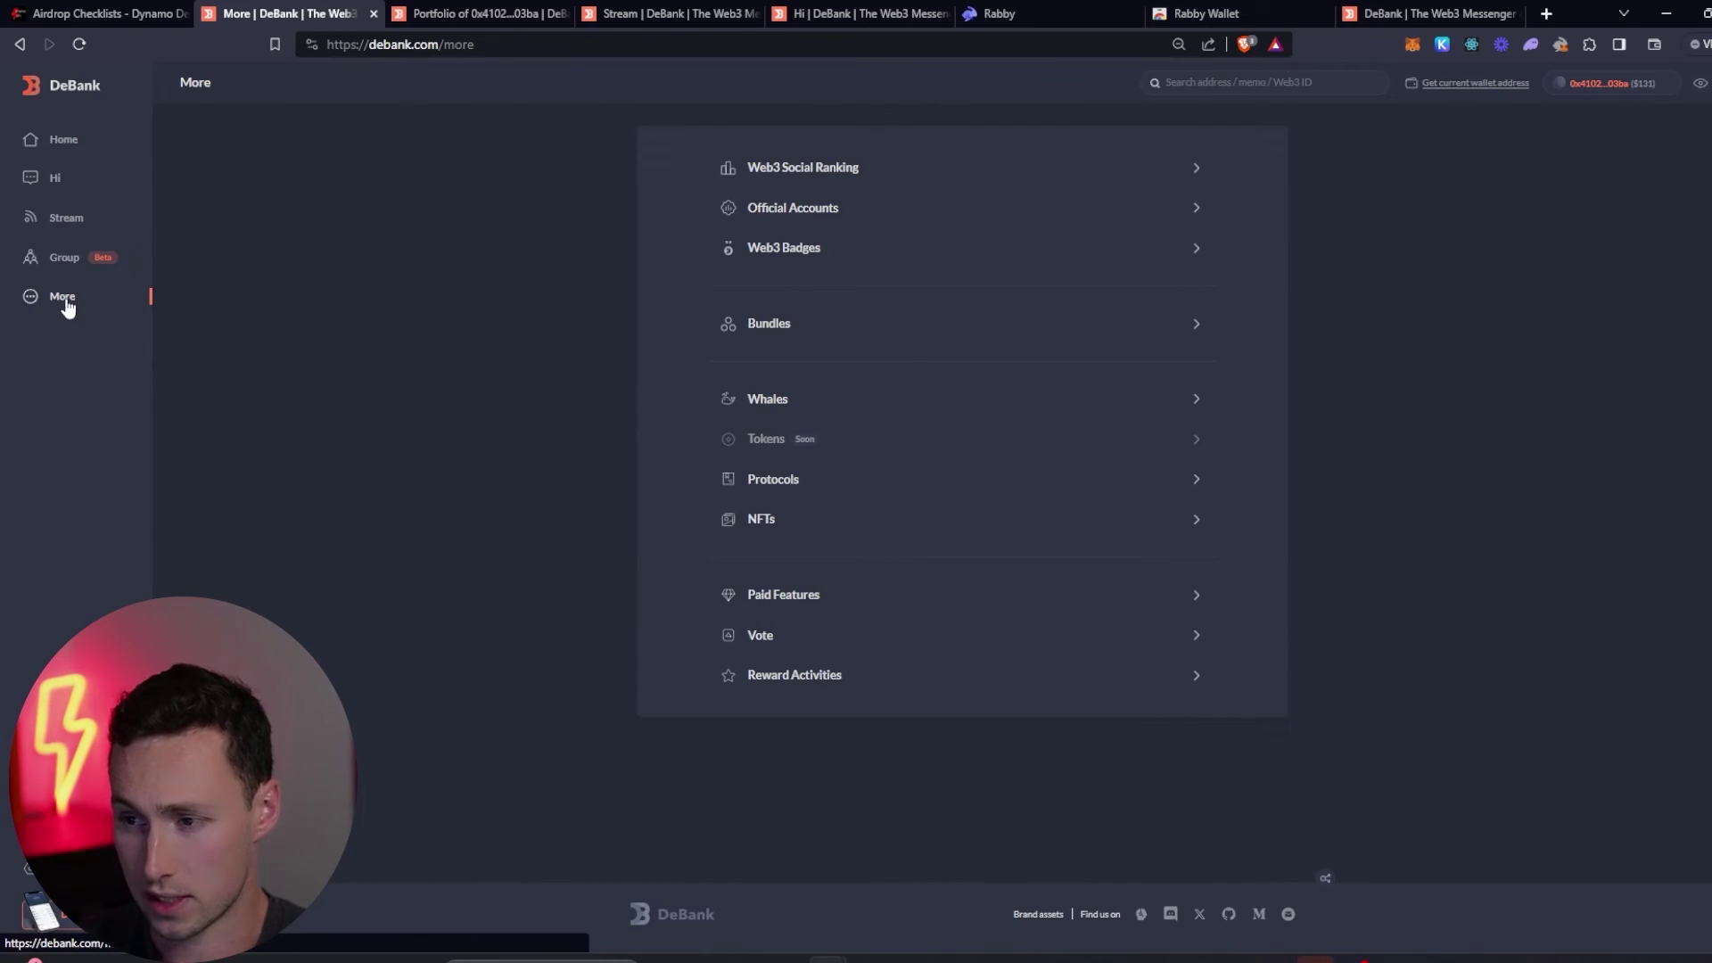
left_click(906, 250)
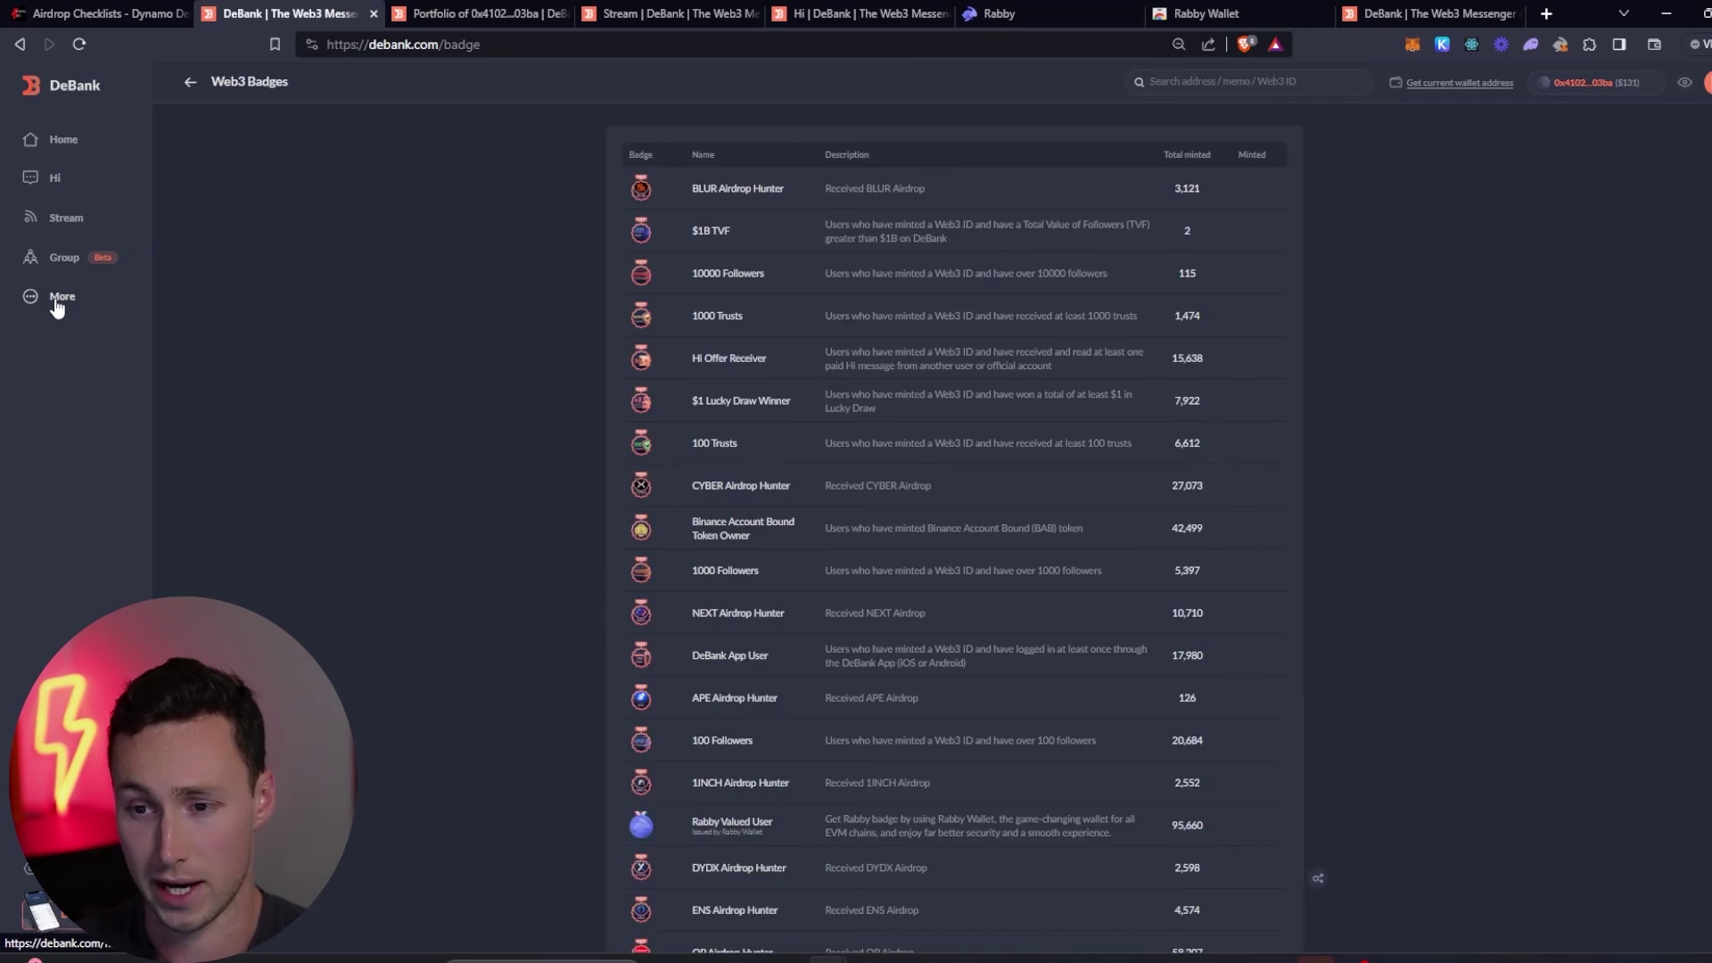
left_click(46, 298)
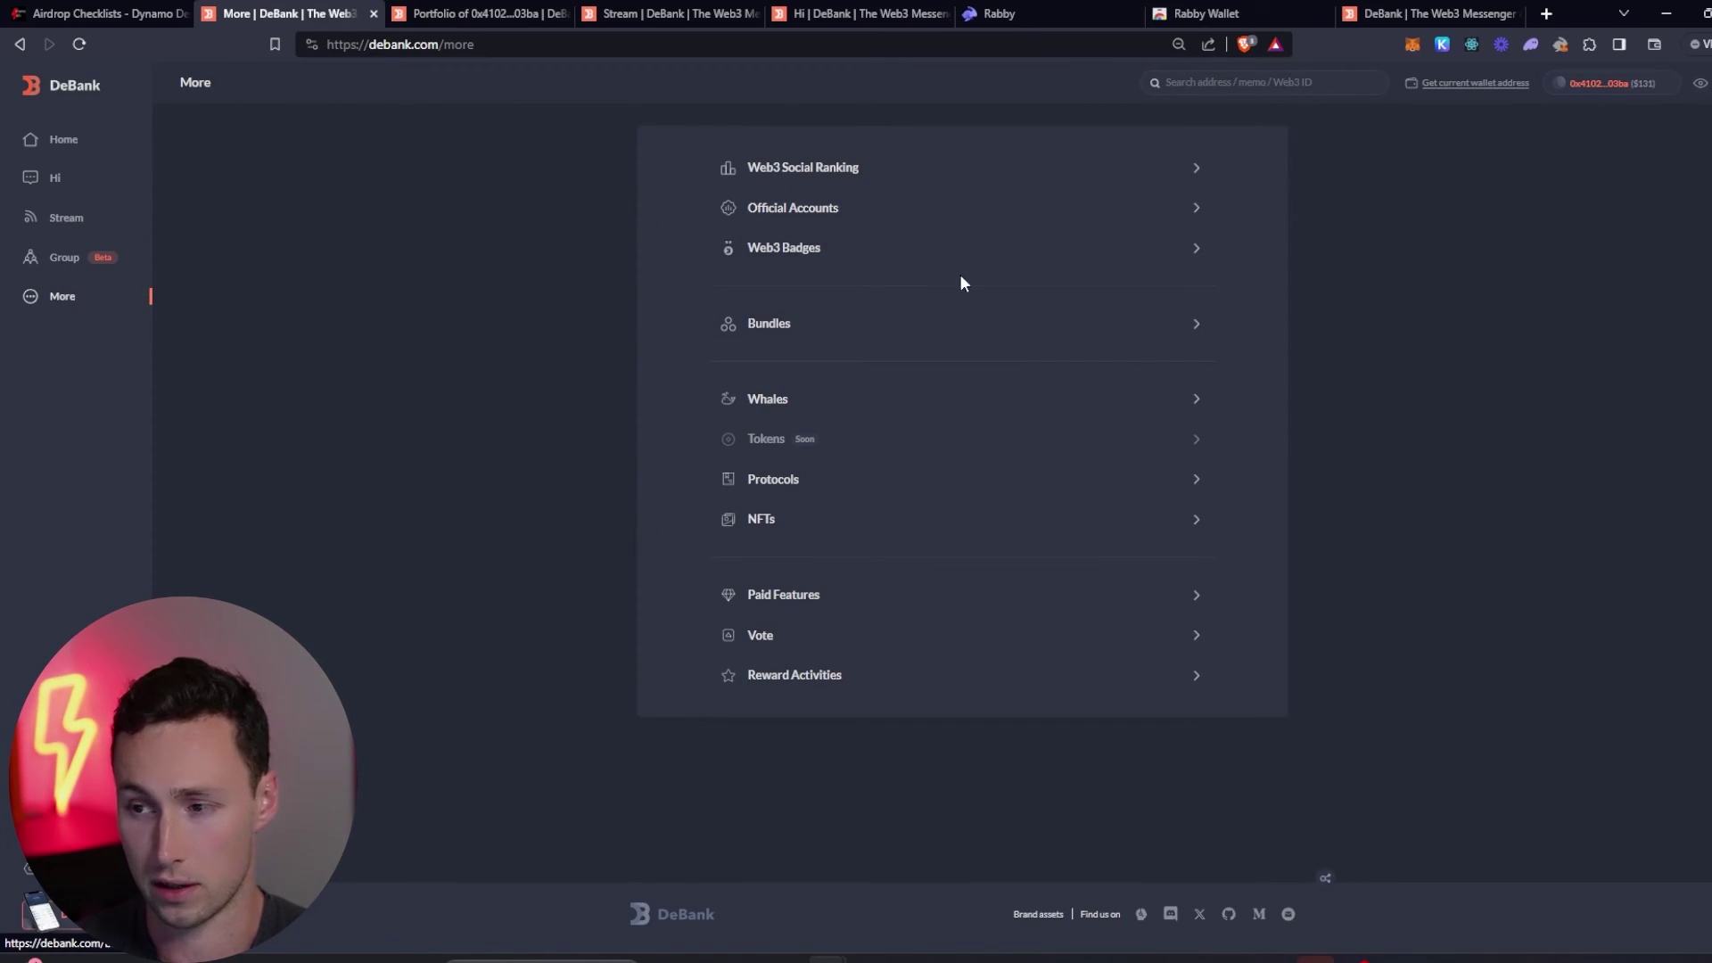
left_click(887, 253)
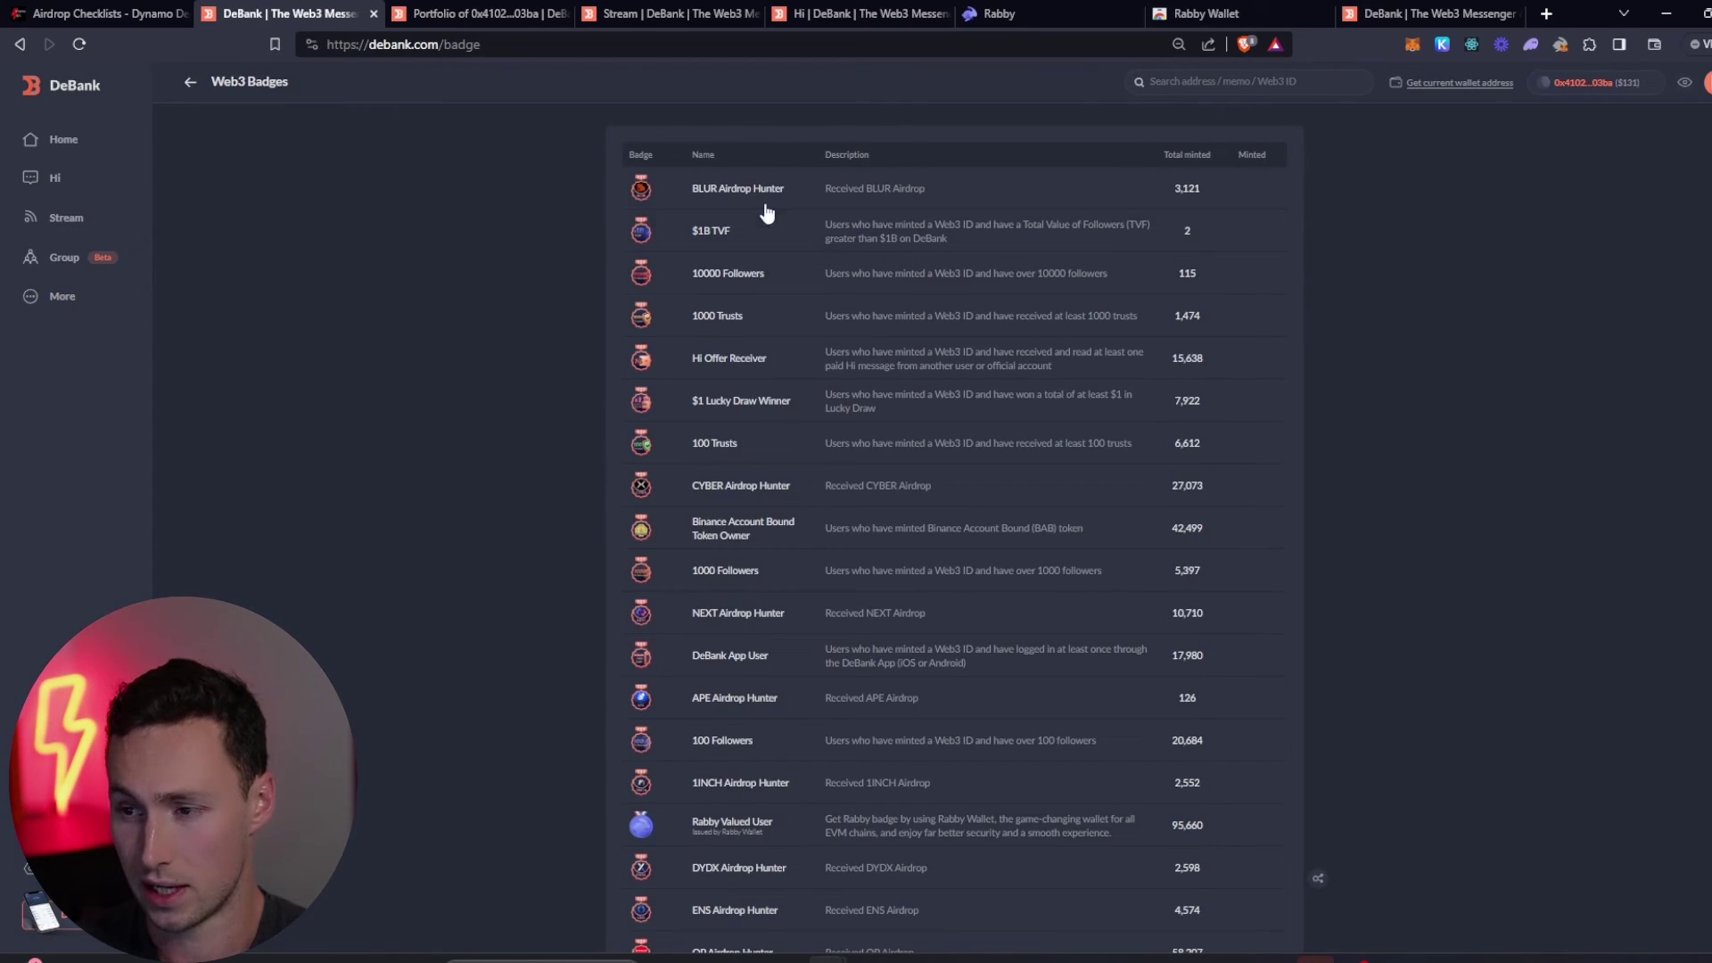
- Review the badge table from BLUR Airdrop Hunter (3,121) to 100 days on chain (592,569)
scroll(757, 486, "down", 5)
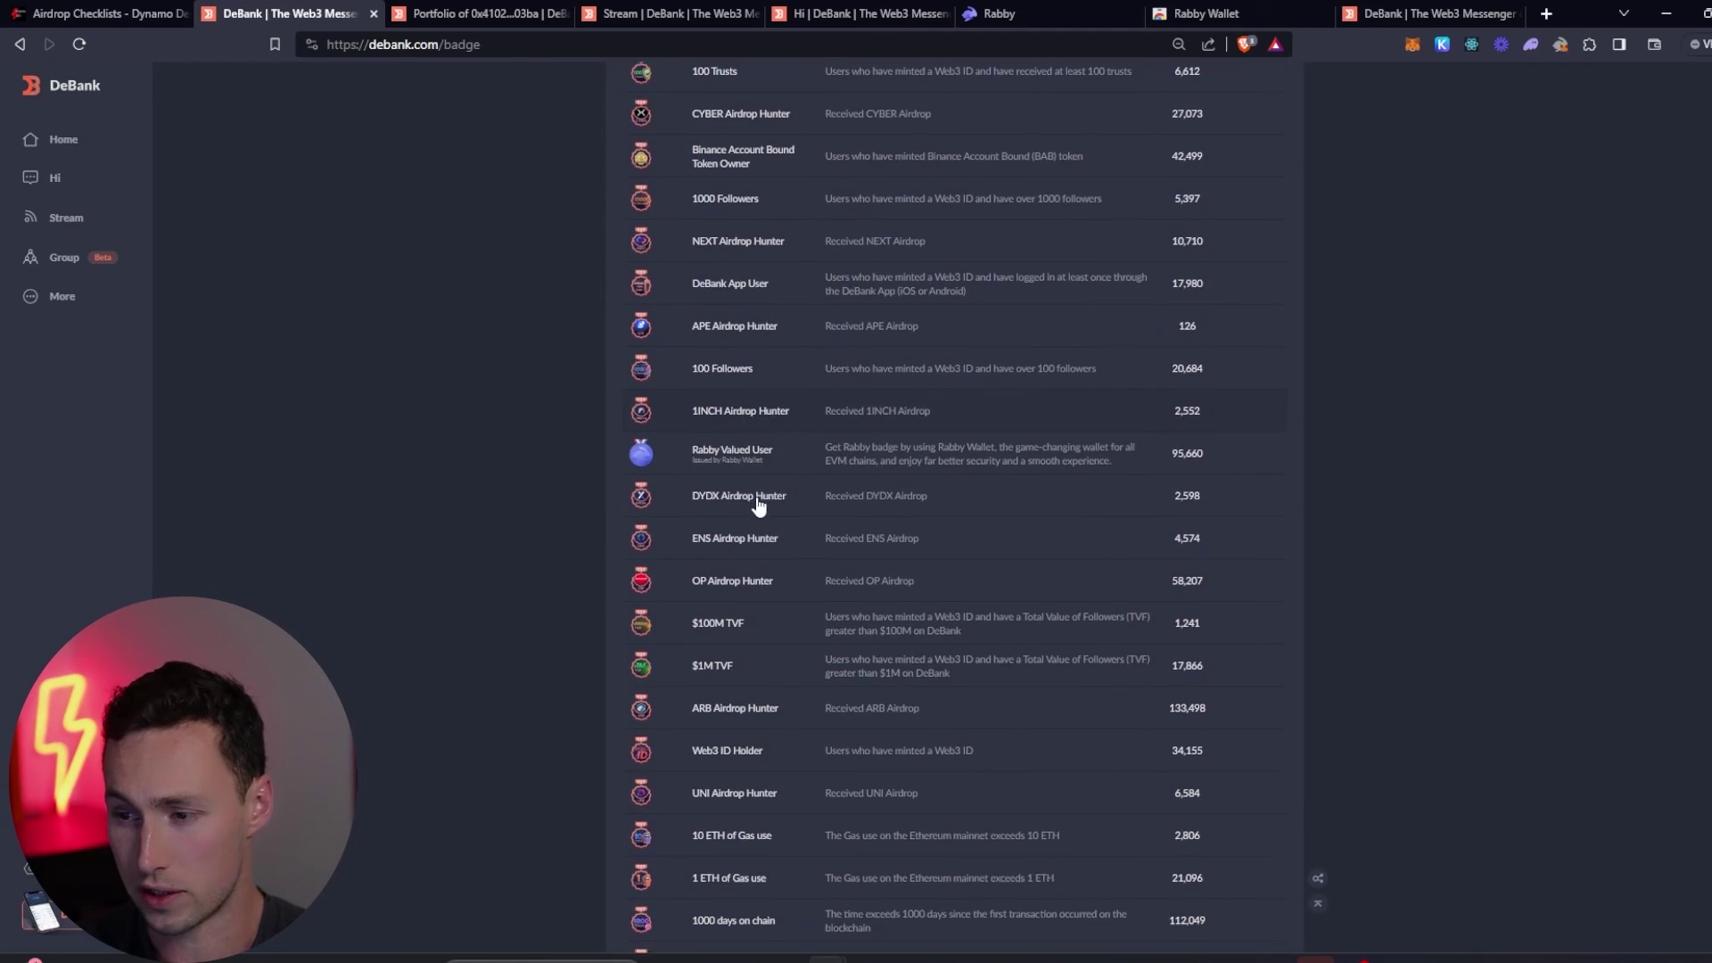
scroll(752, 493, "up", 5)
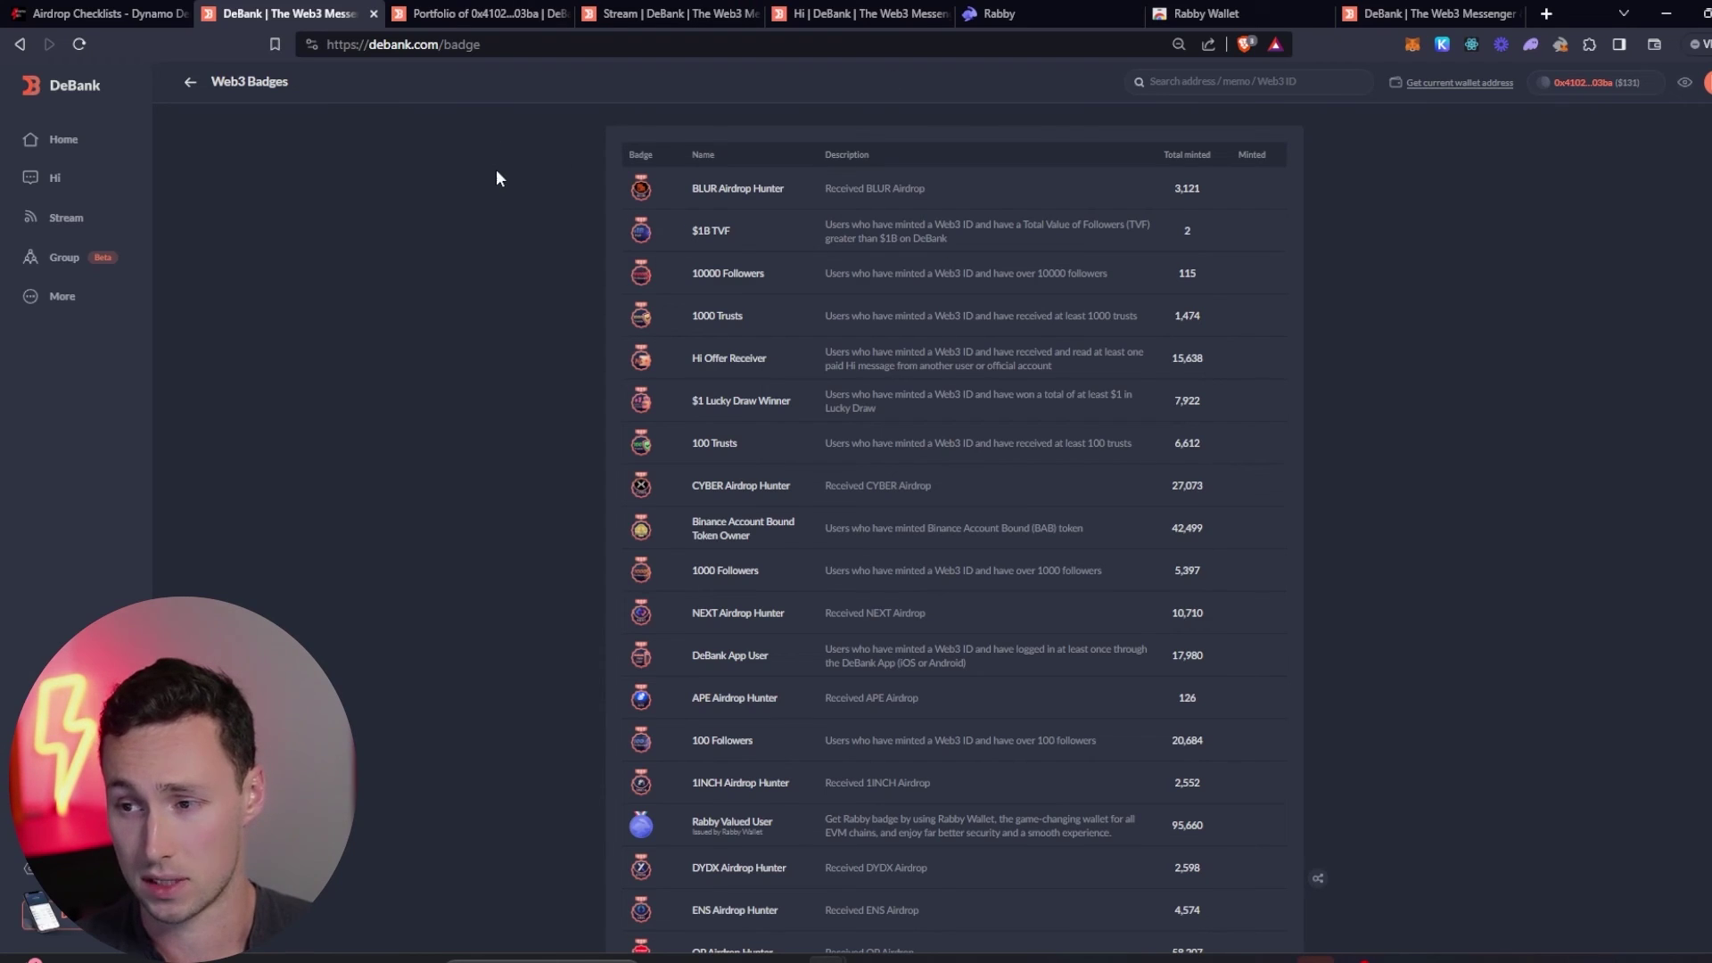
scroll(521, 187, "down", 1)
scroll(553, 312, "down", 5)
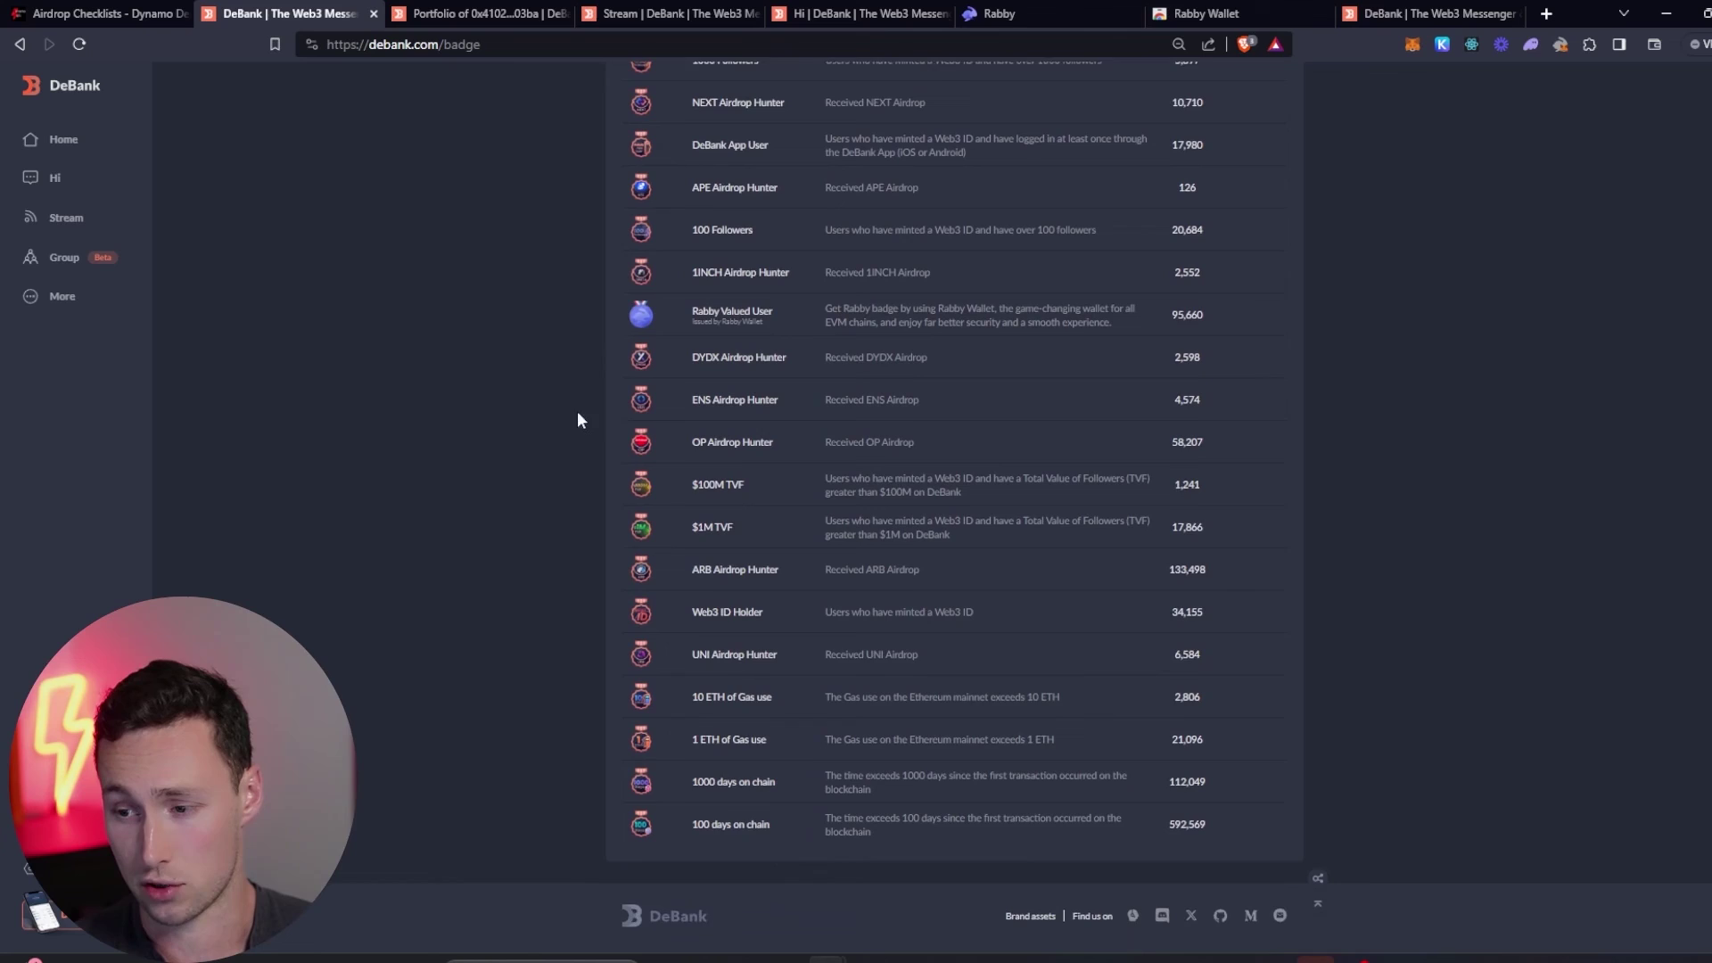
scroll(587, 485, "up", 6)
scroll(535, 374, "down", 4)
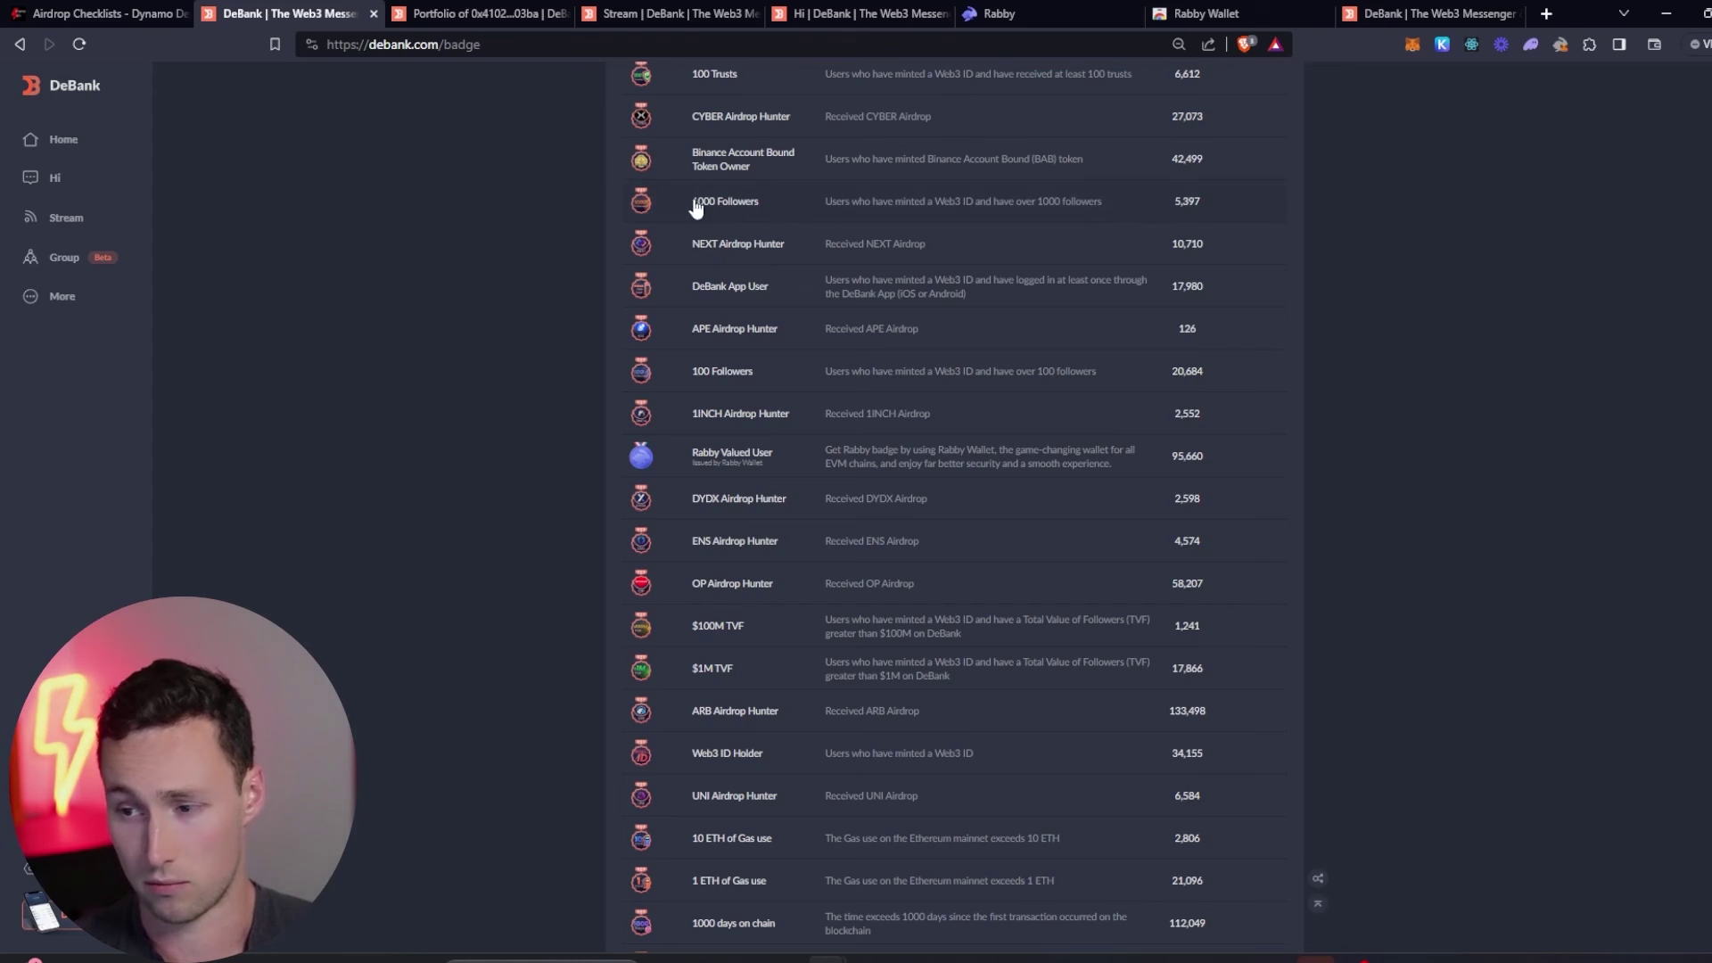
scroll(542, 418, "down", 2)
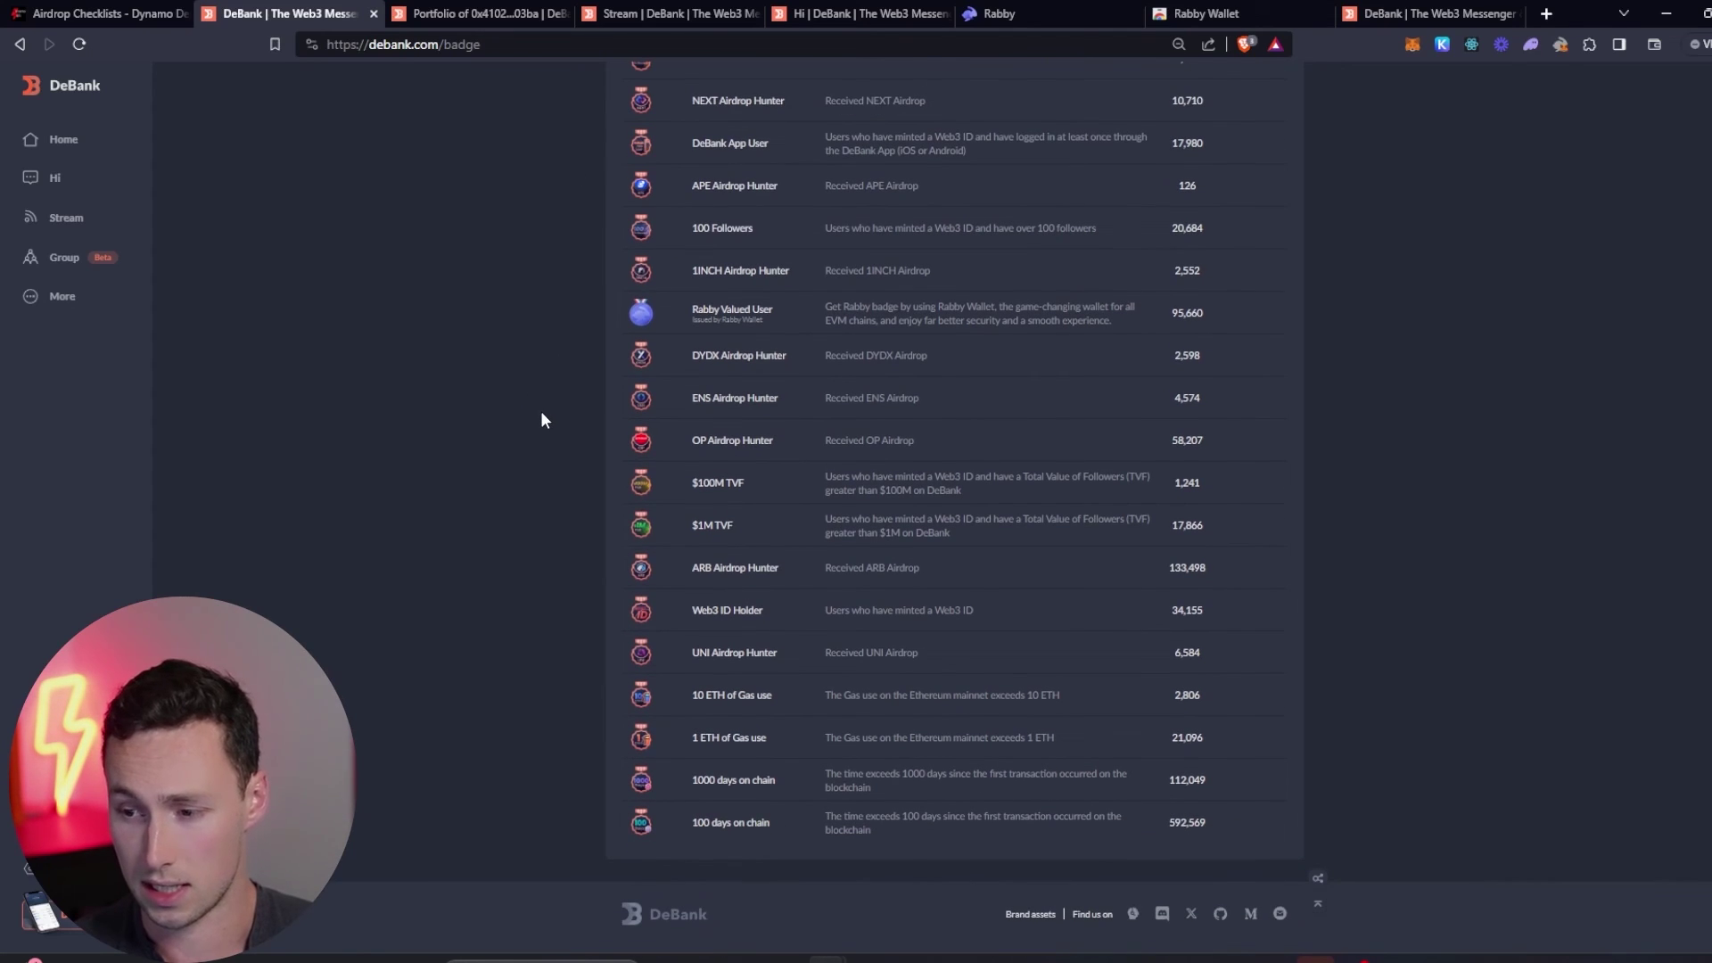
scroll(534, 417, "up", 5)
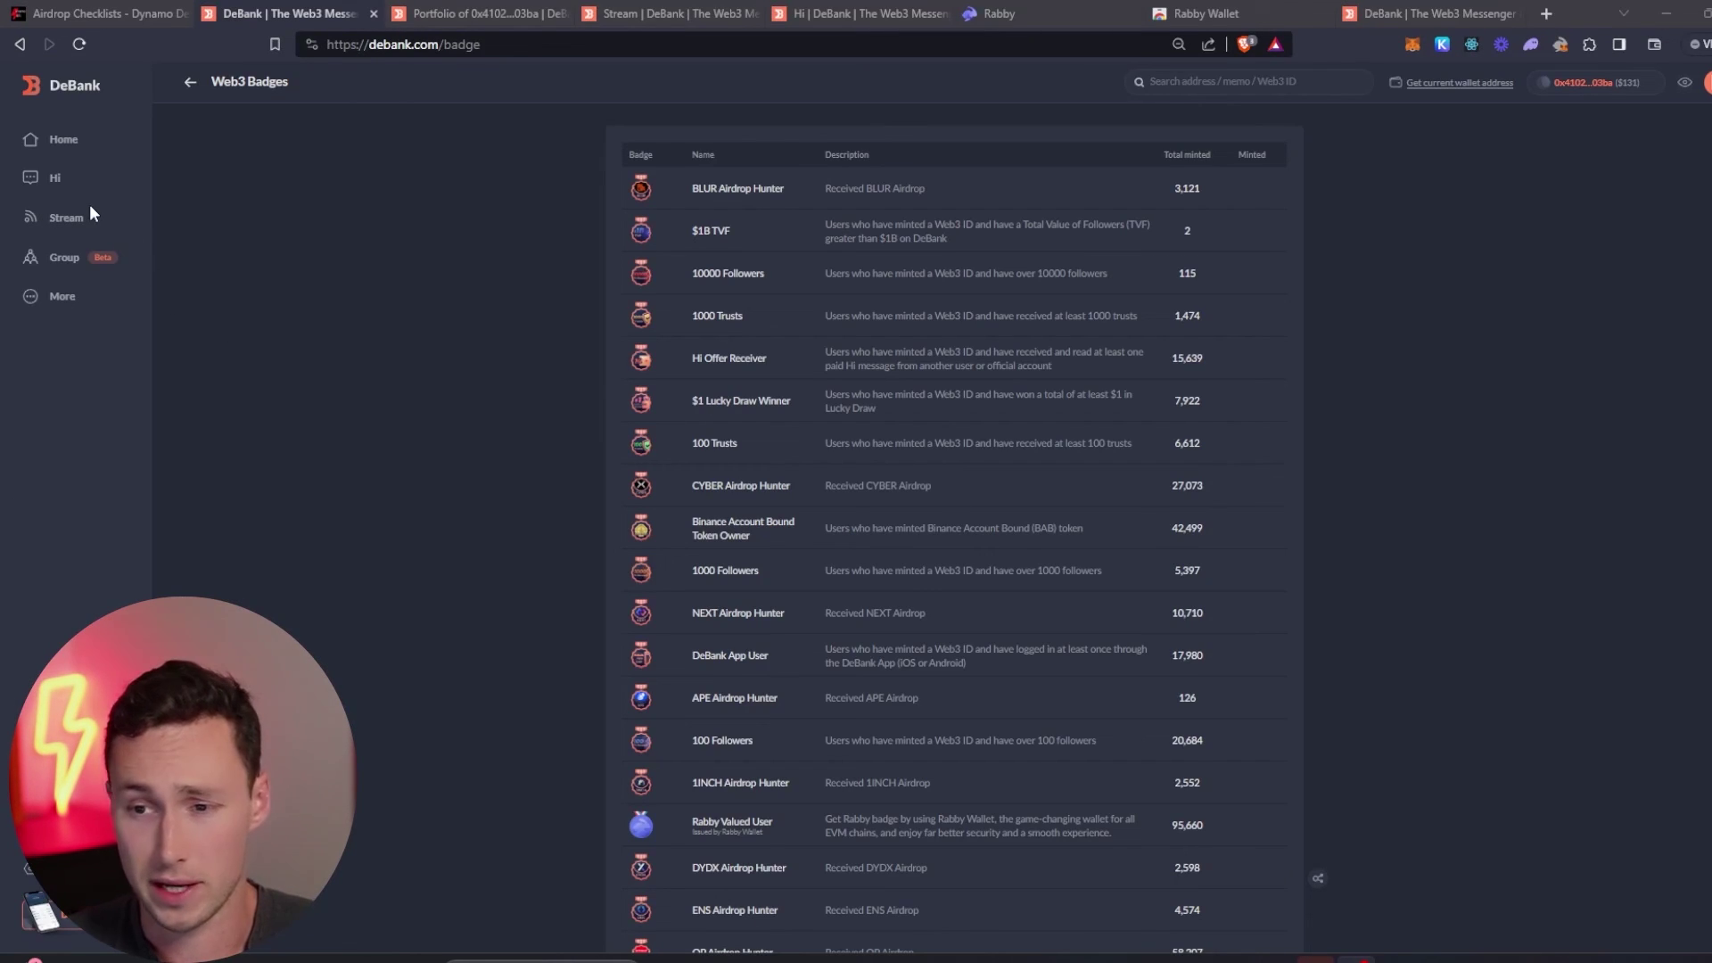
- Visit Stream and Groups, then open Paid Features with $3–$5 add-ons and a $15.00/month bulk plan
left_click(63, 221)
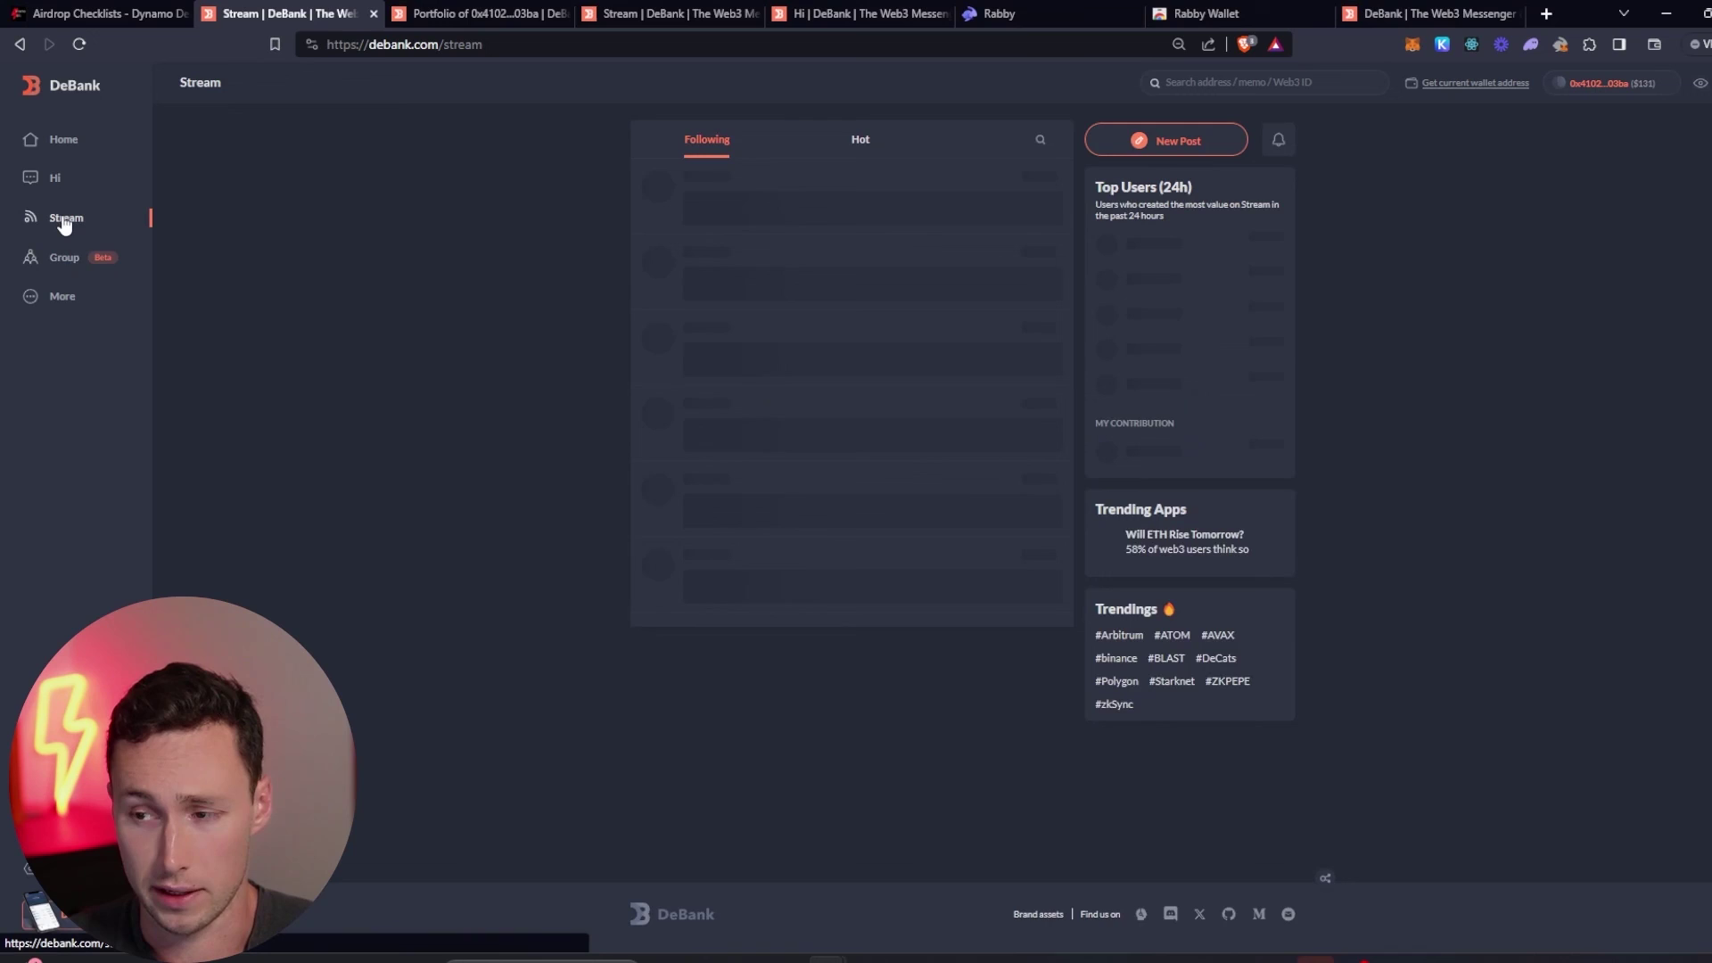
left_click(56, 261)
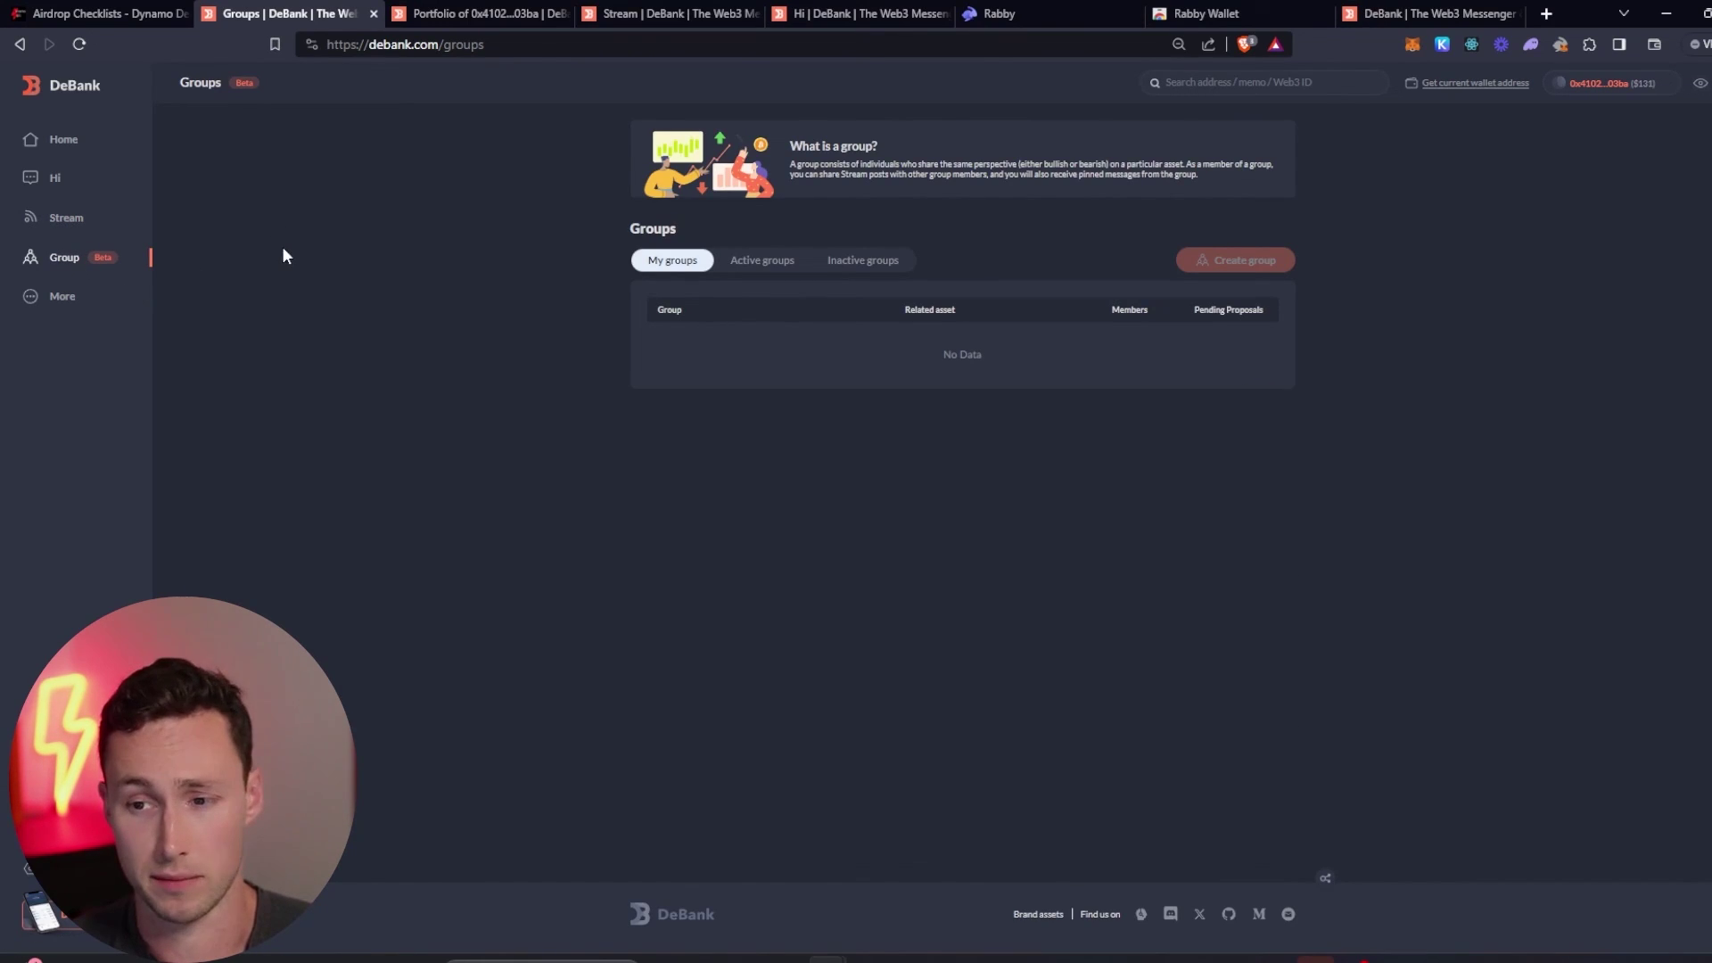
left_click(64, 298)
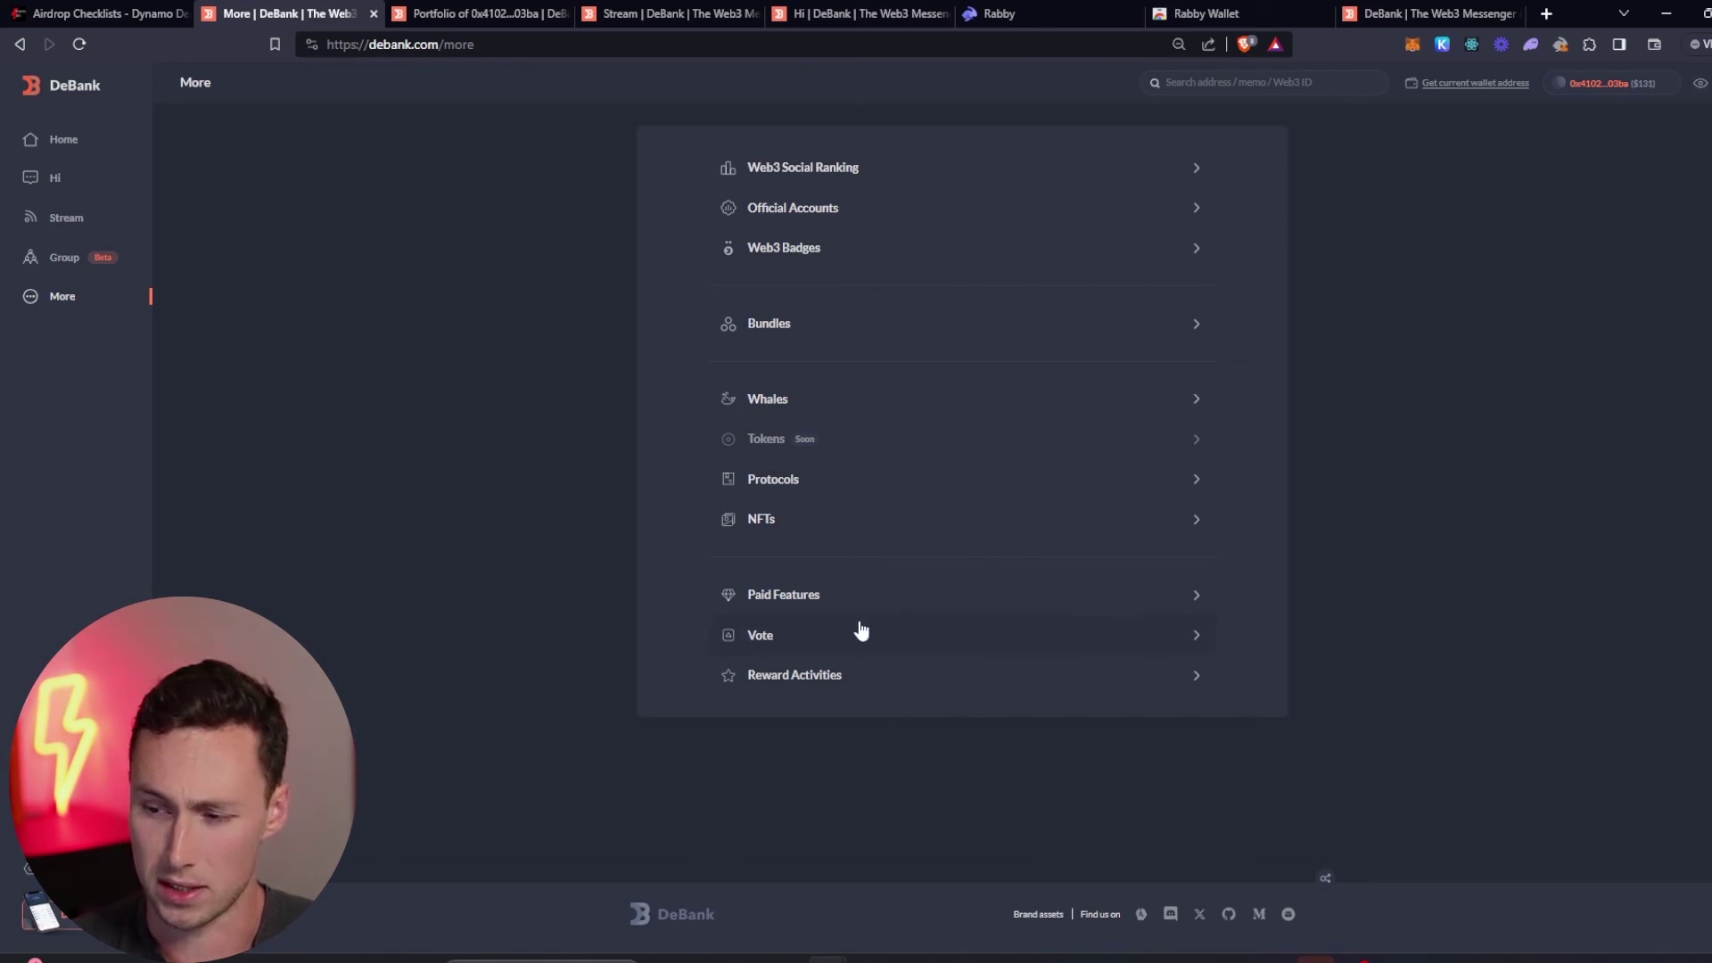
left_click(869, 593)
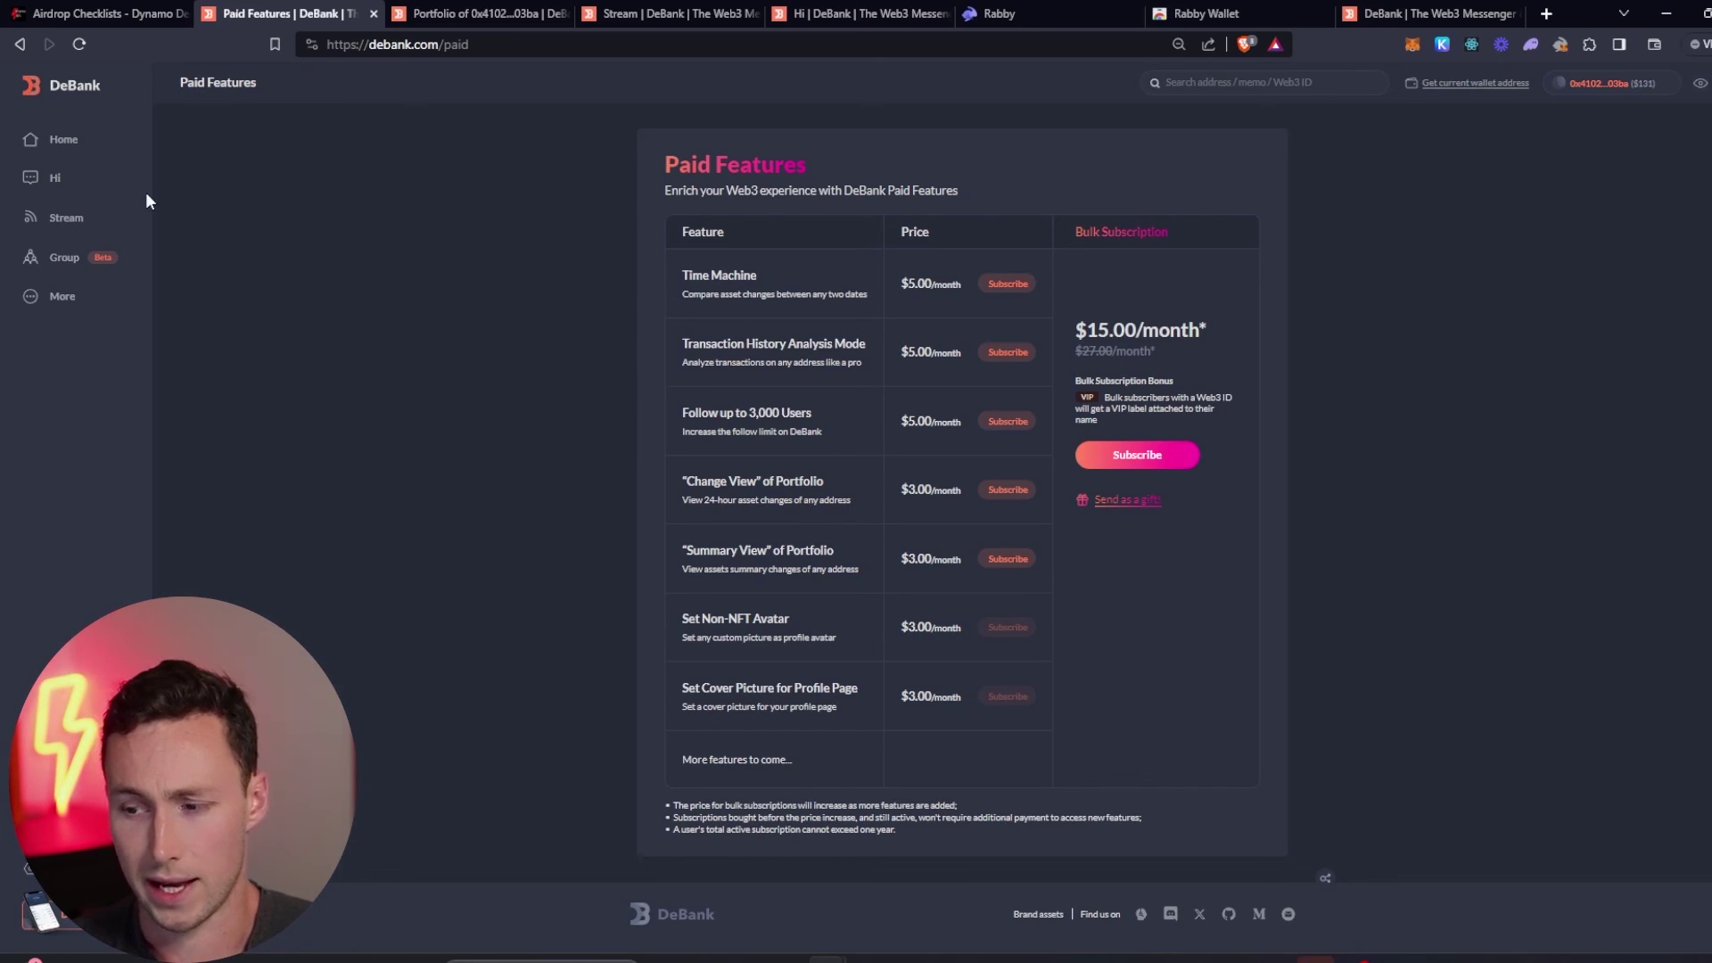
- Return to DeBank's $131 portfolio home, then scroll the airdrop checklist article to its zkSync and Starknet sections
left_click(68, 141)
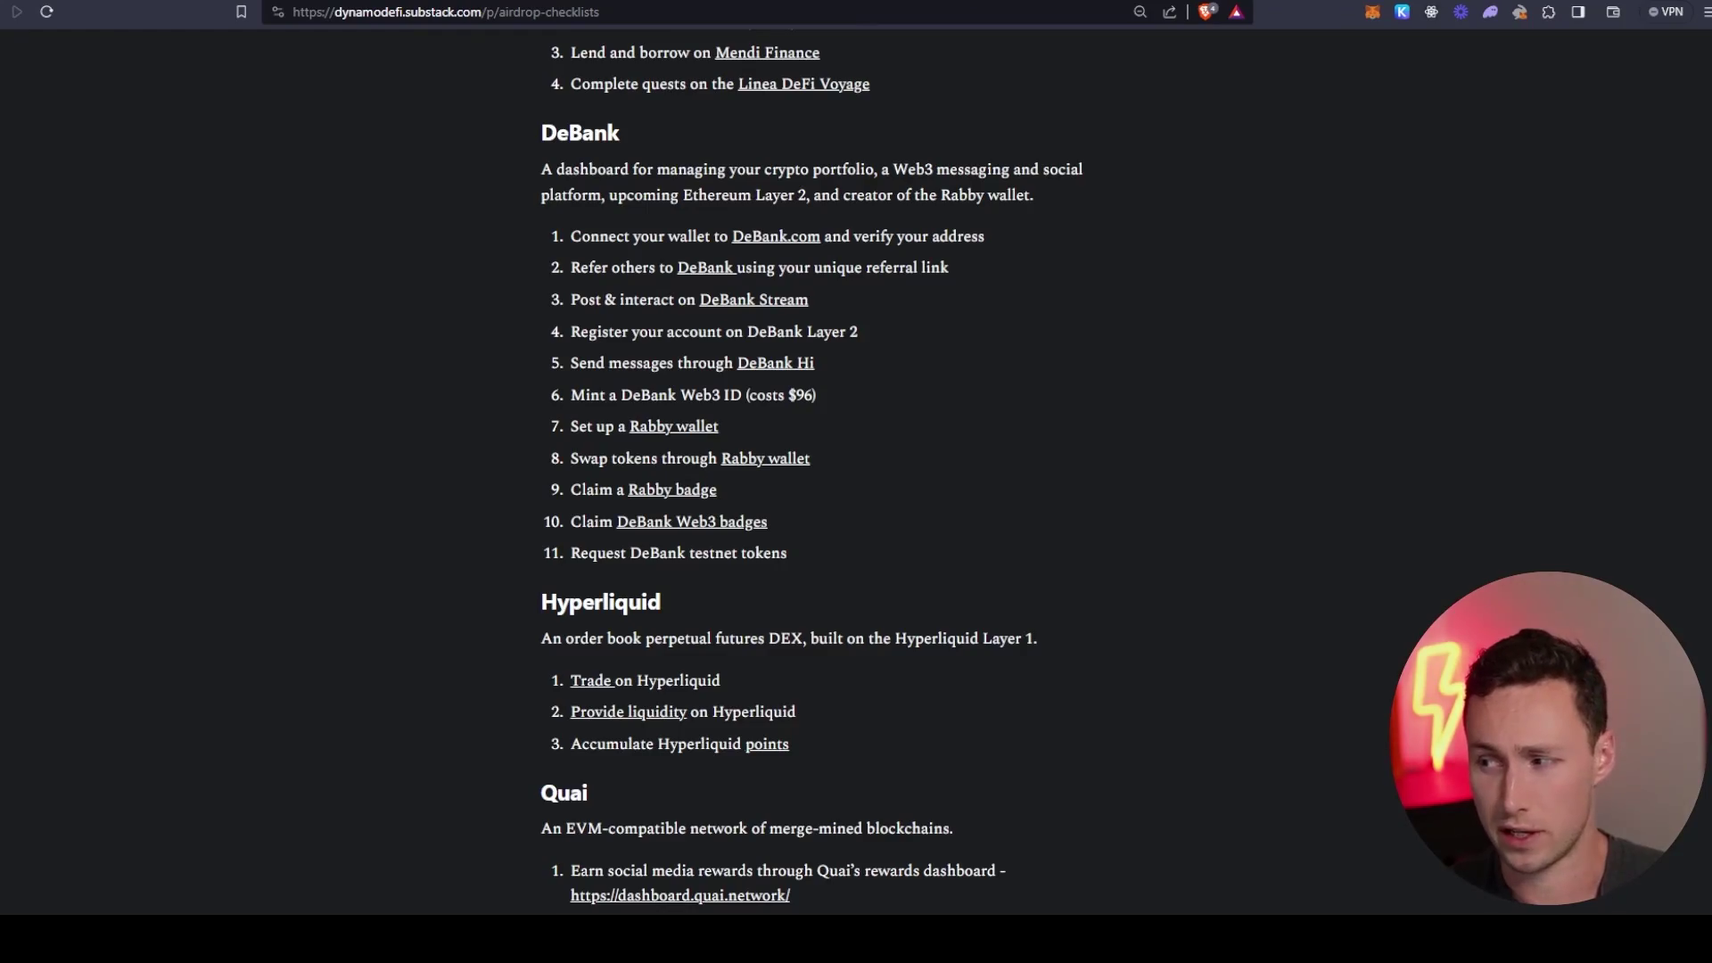
scroll(856, 473, "down", 5)
scroll(857, 473, "down", 15)
scroll(856, 472, "up", 15)
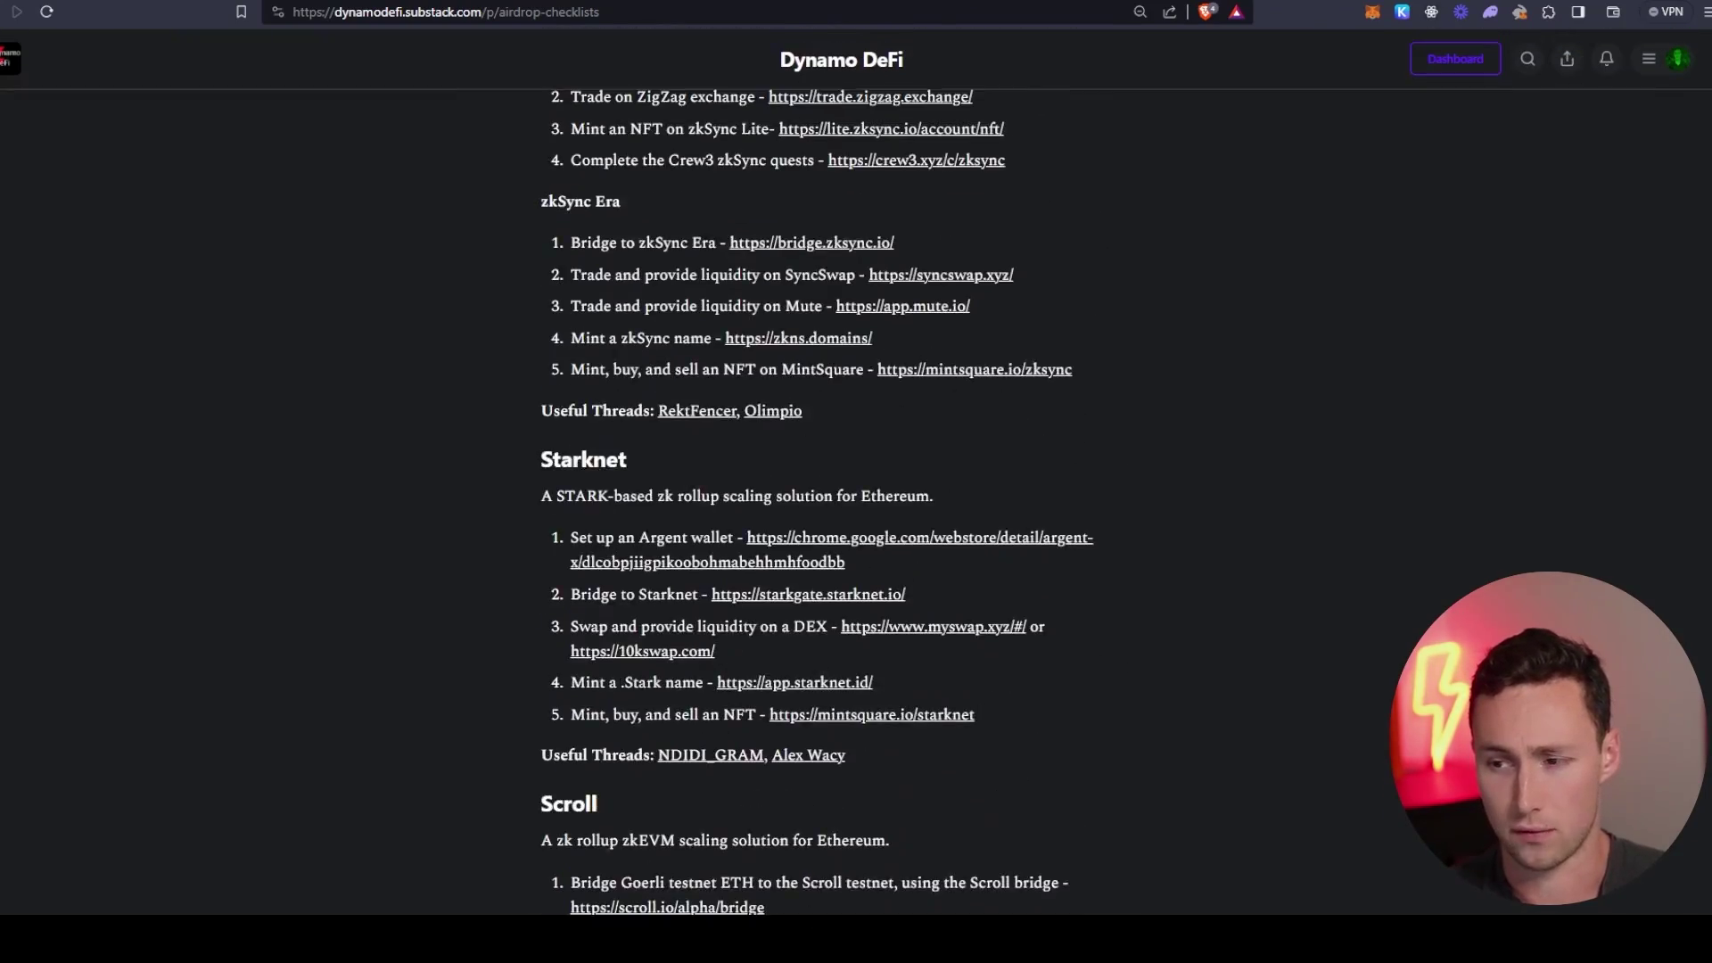
scroll(856, 472, "up", 15)
scroll(856, 472, "down", 14)
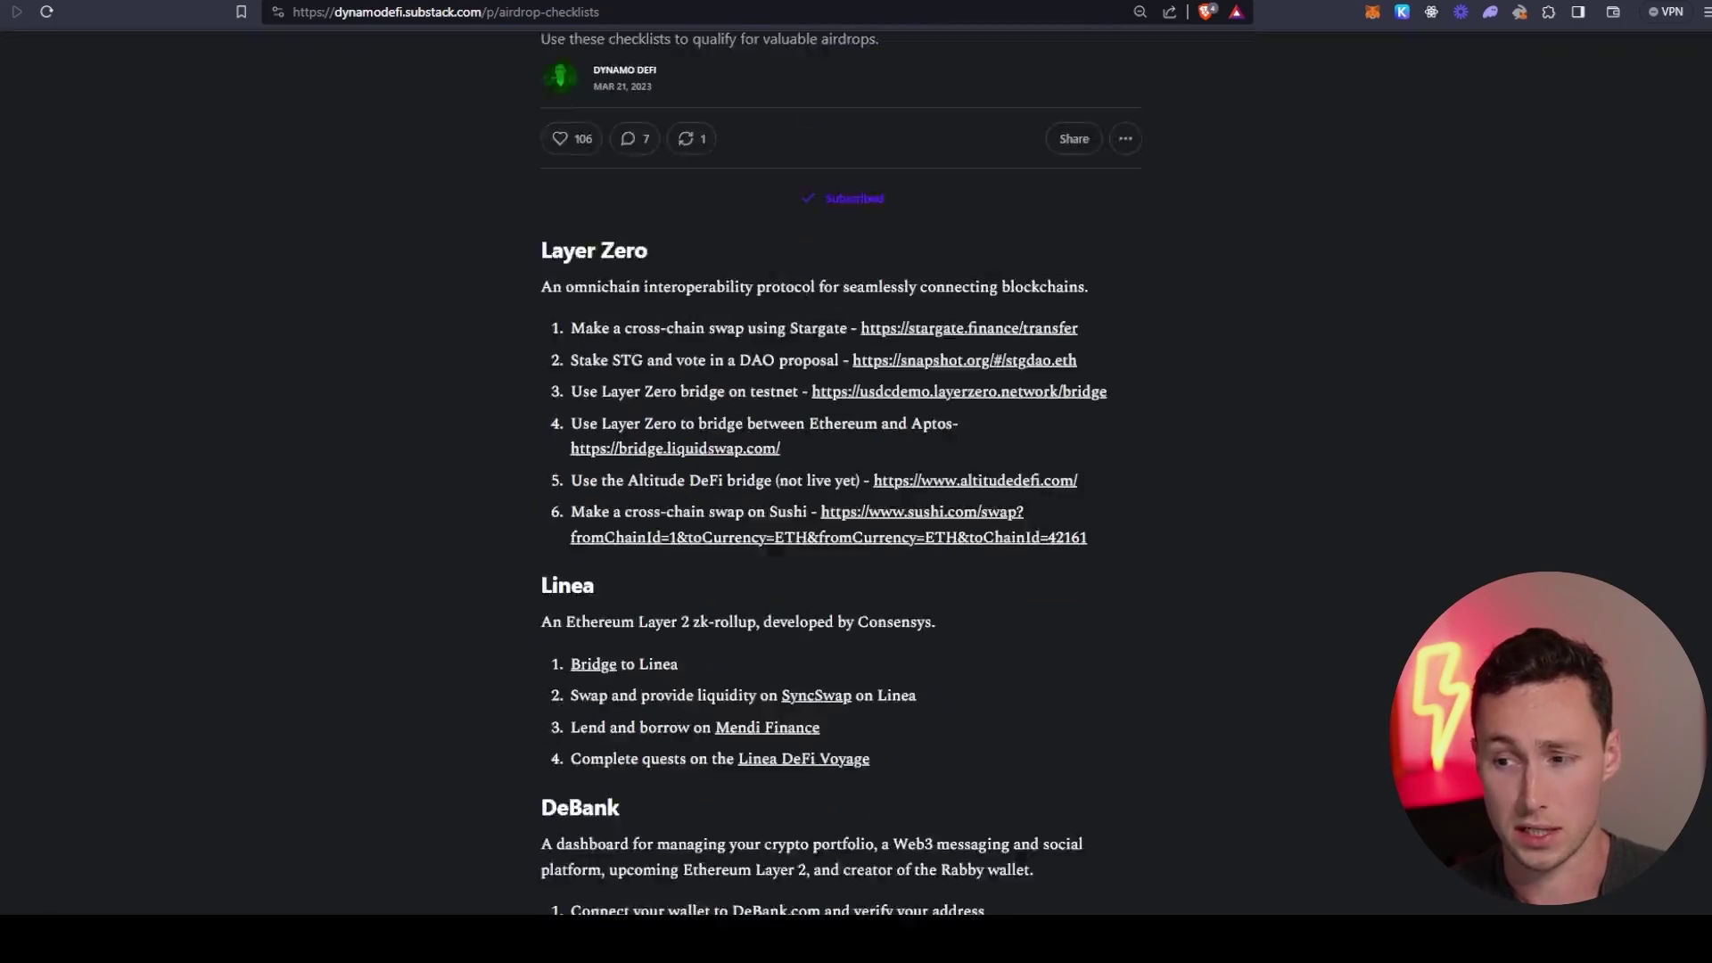
scroll(856, 473, "down", 5)
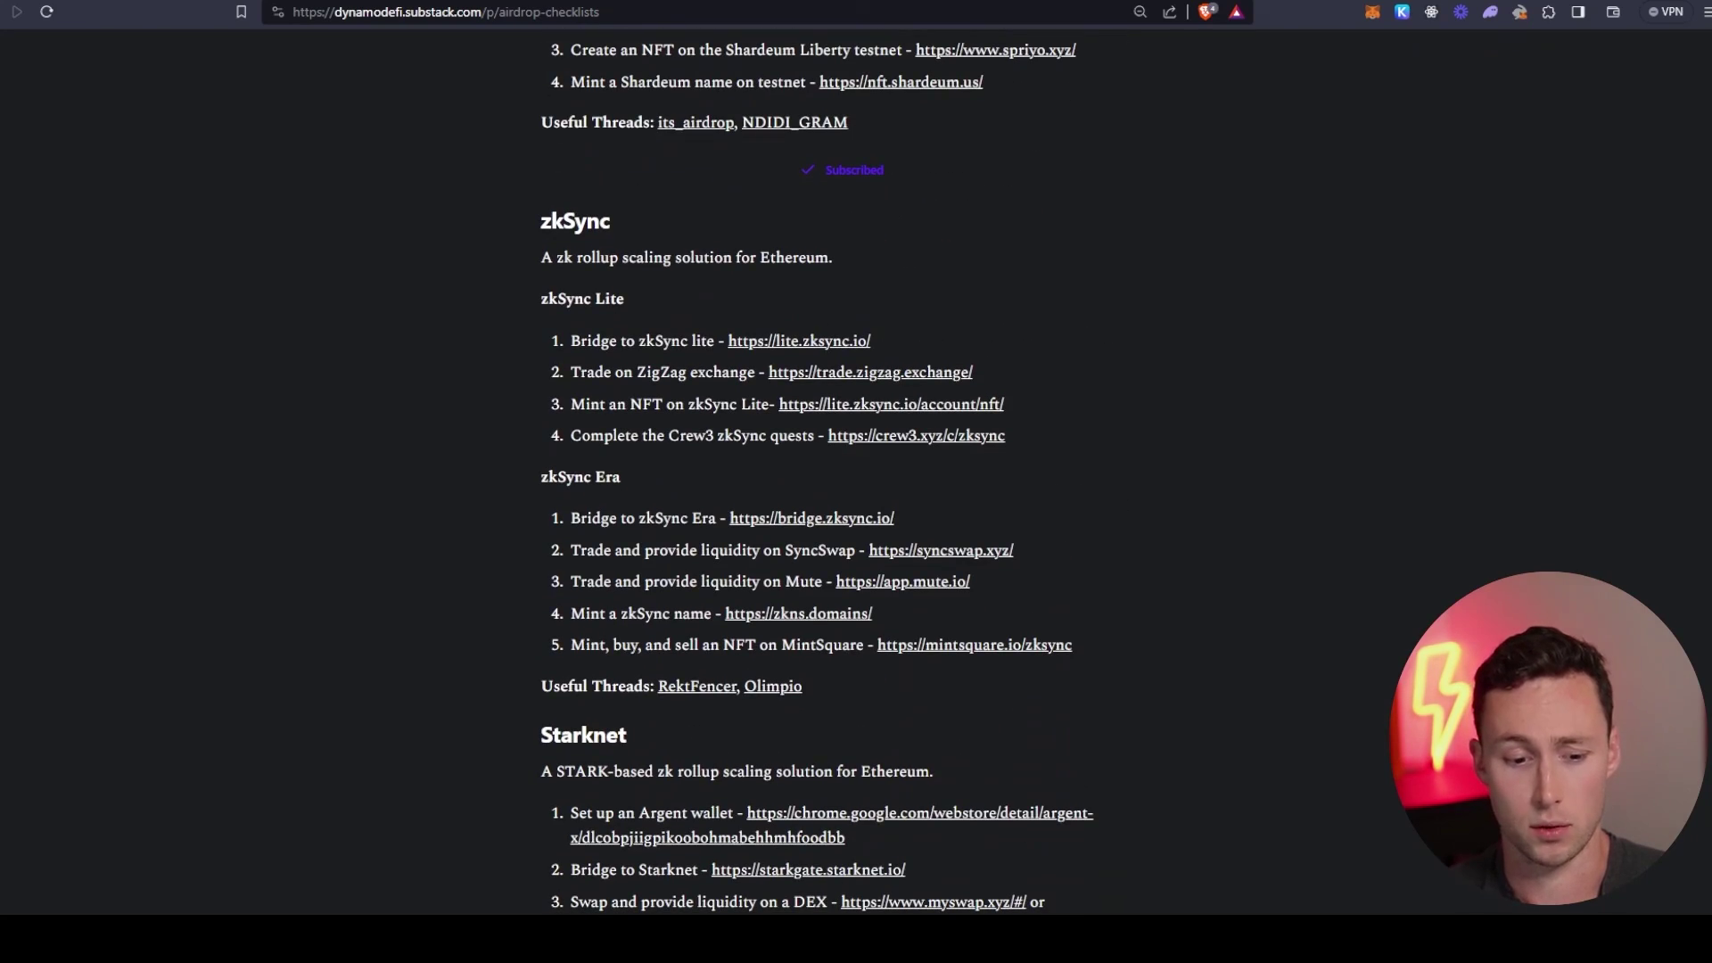